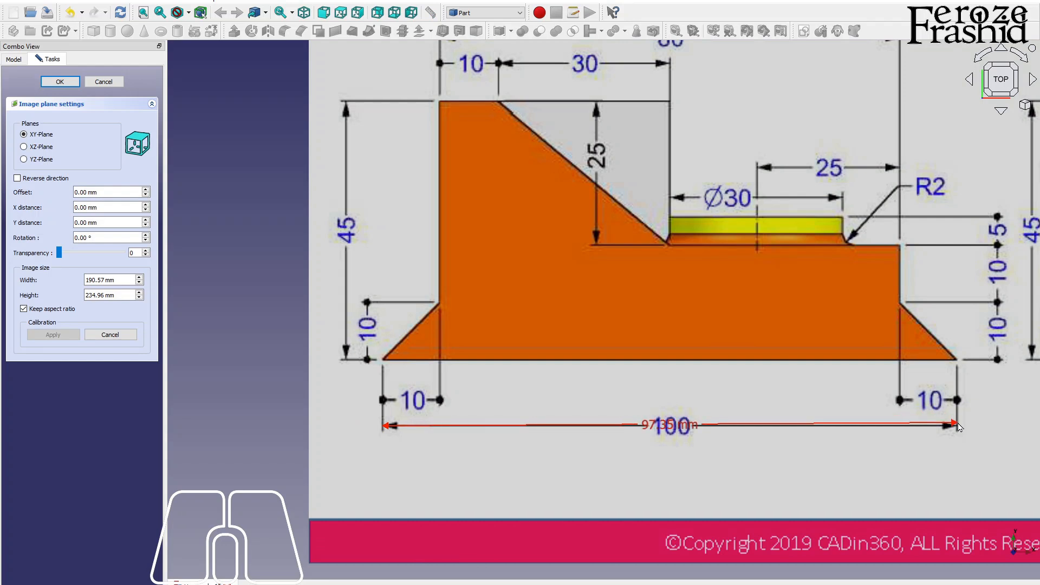
Calibrate the reference image by ending the measuring line at the overall 100 dimension's far arrow and setting its length to 100 mm
{"action": "left_click", "coordinate": [956, 426]}
{"action": "type", "text": "1200"}
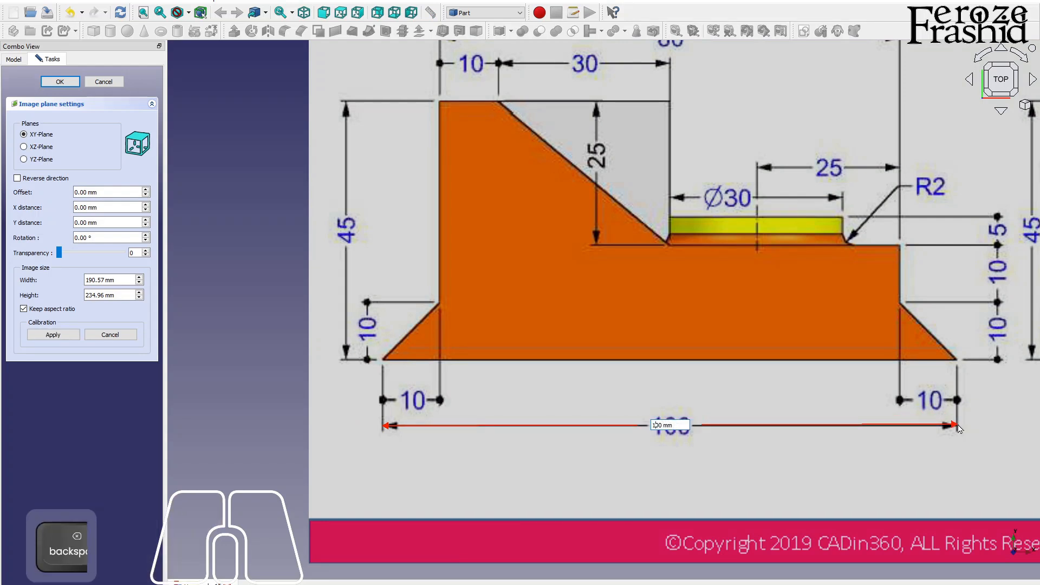
{"action": "key", "text": "Return"}
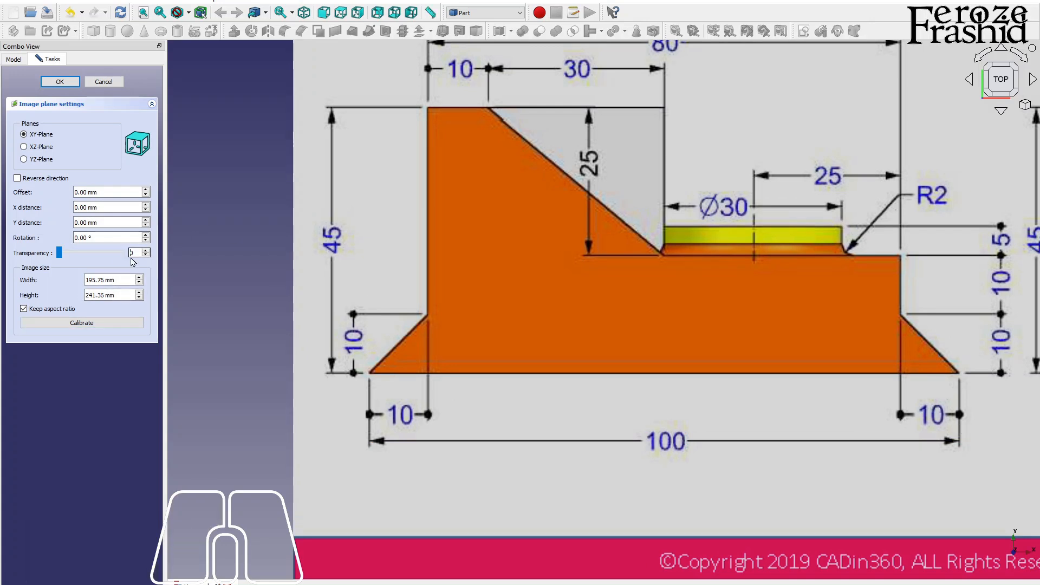
Set the image's transparency to 50, place it on the XZ-Plane, and show the sheet from the front
{"action": "type", "text": "50"}
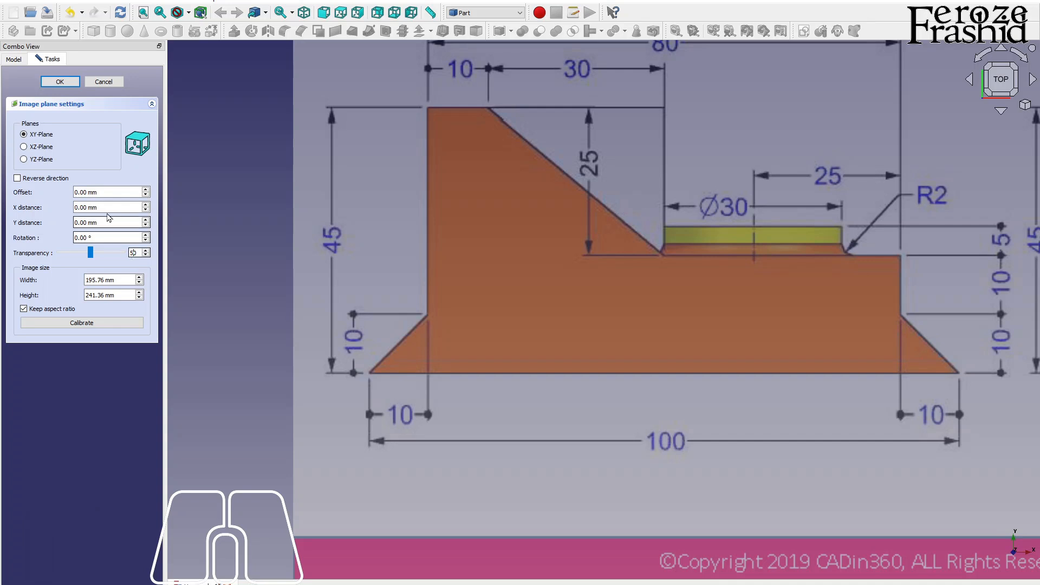
{"action": "left_click", "coordinate": [42, 148]}
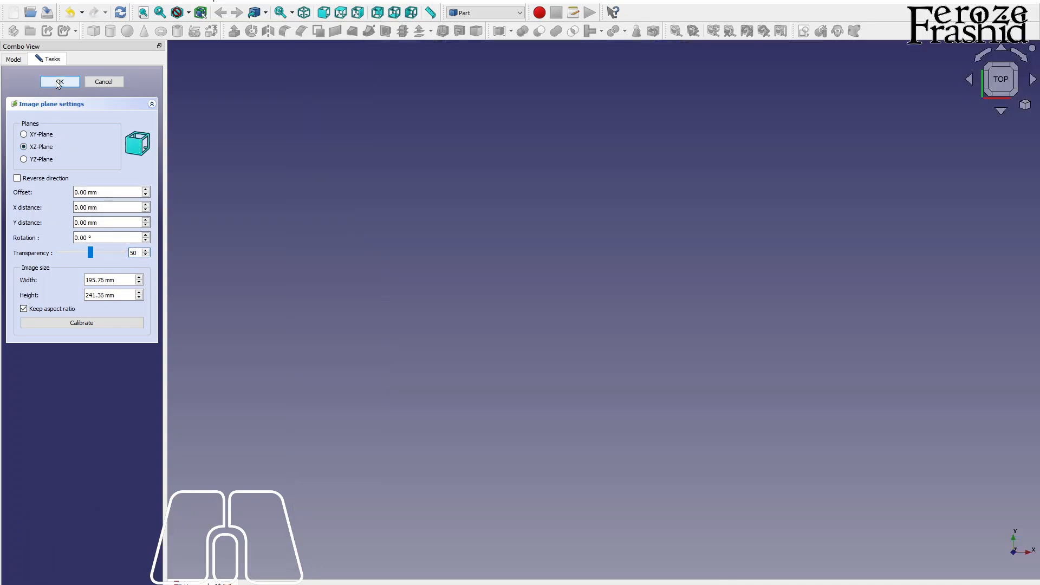
{"action": "left_click", "coordinate": [59, 81]}
{"action": "middle_click_drag", "start_coordinate": [527, 267], "coordinate": [493, 297], "text": "alt"}
{"action": "left_click", "coordinate": [997, 95]}
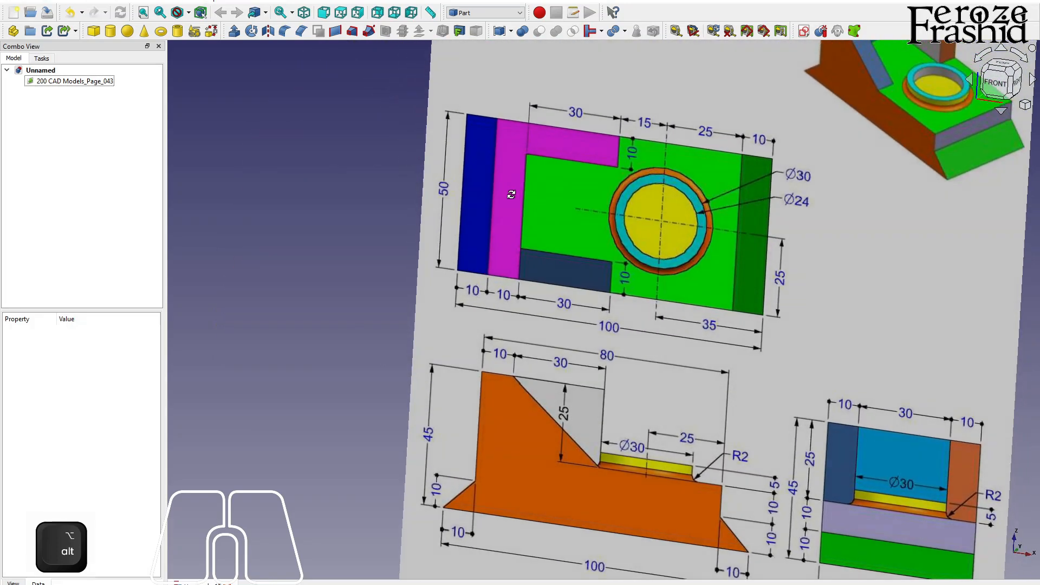
{"action": "scroll", "coordinate": [251, 187], "scroll_direction": "down", "scroll_amount": 2}
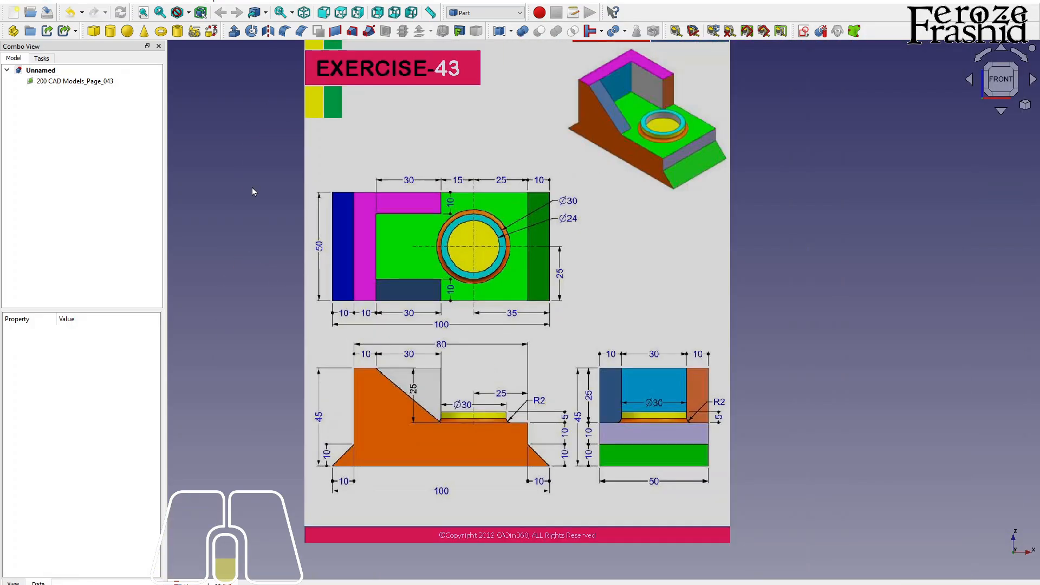
Show the axis cross and transform the image 20 mm along X to align the circle's centreline with the vertical axis
{"action": "key", "text": "a"}
{"action": "key", "text": "c"}
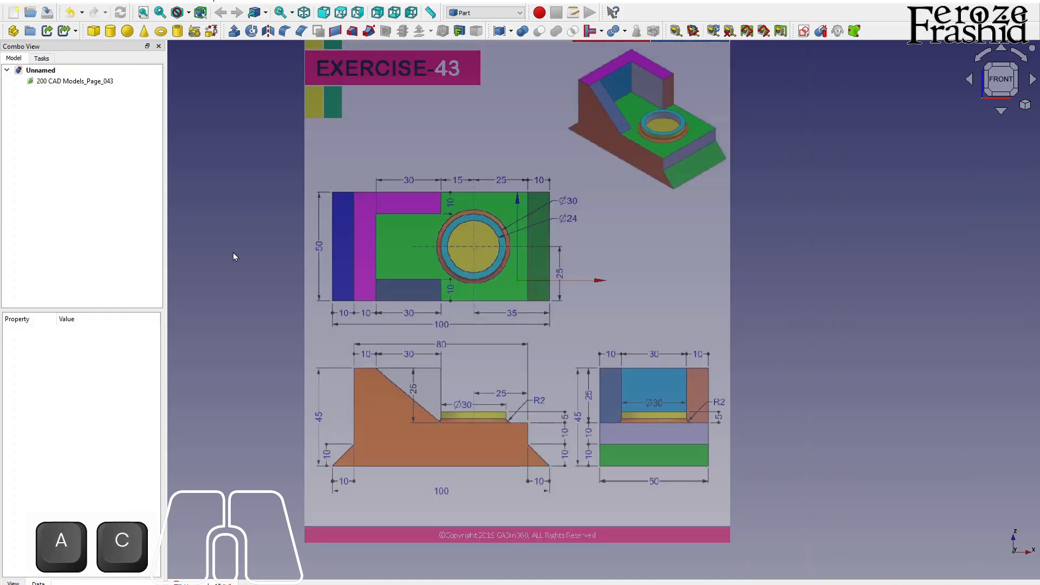
{"action": "right_click", "coordinate": [65, 81]}
{"action": "left_click", "coordinate": [111, 101]}
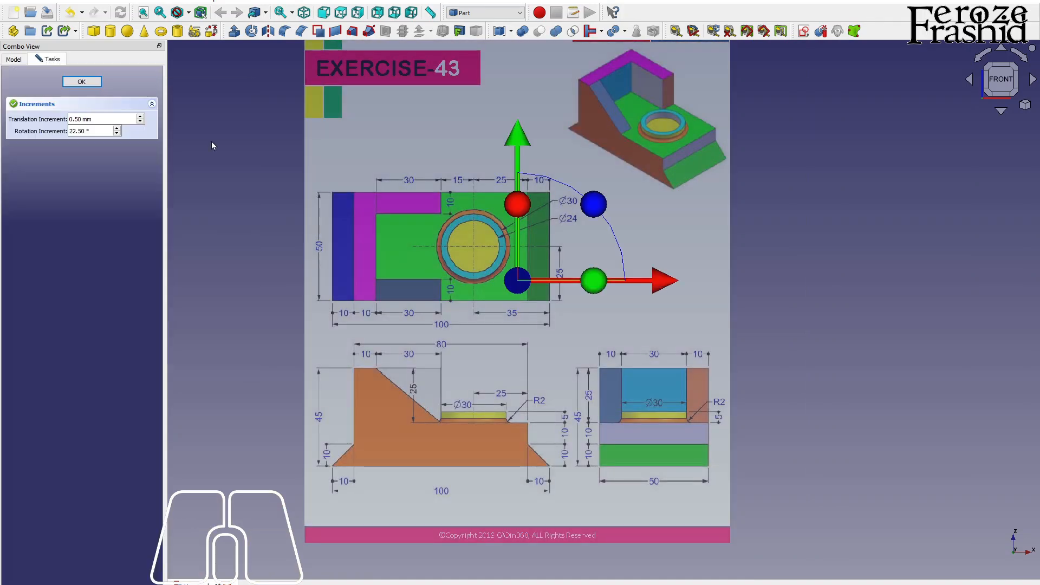
{"action": "left_click_drag", "start_coordinate": [655, 289], "coordinate": [714, 293]}
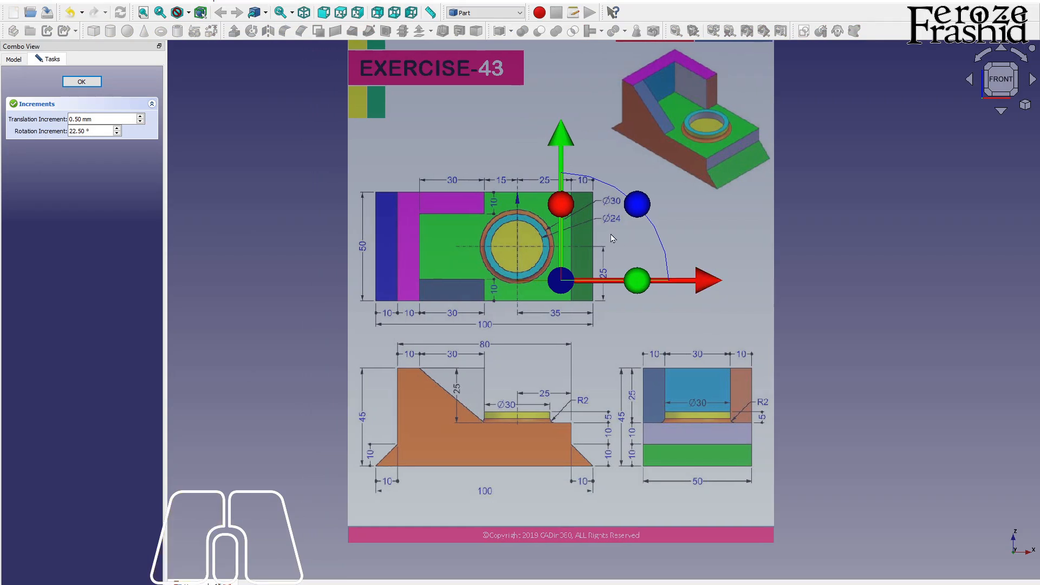
Move the image up until the front view's base edge lies on the X axis, and hide the axis cross
{"action": "left_click_drag", "start_coordinate": [561, 149], "coordinate": [561, 35]}
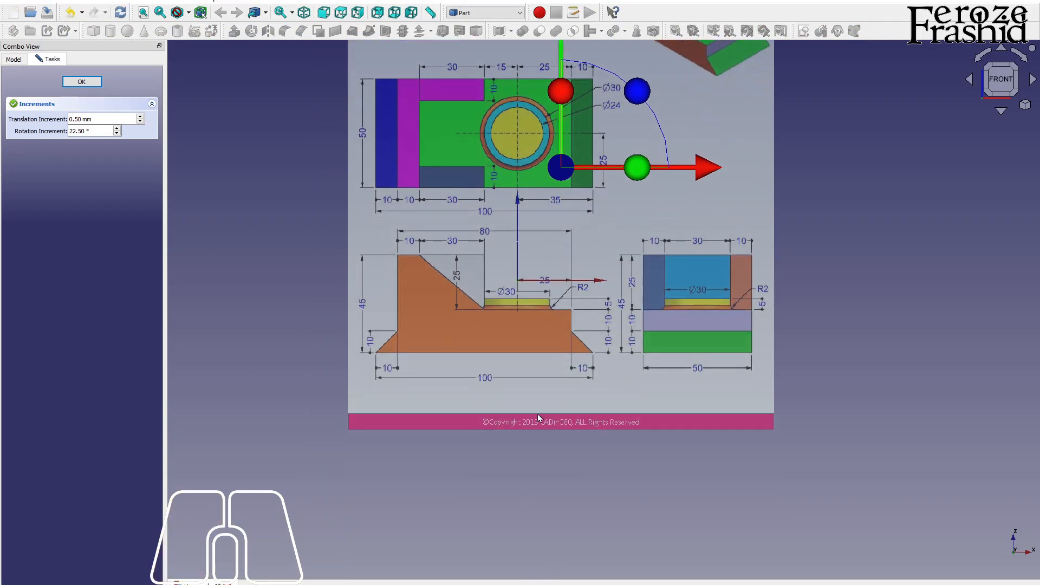
{"action": "scroll", "coordinate": [538, 414], "scroll_direction": "down", "scroll_amount": 1}
{"action": "scroll", "coordinate": [548, 186], "scroll_direction": "up", "scroll_amount": 3}
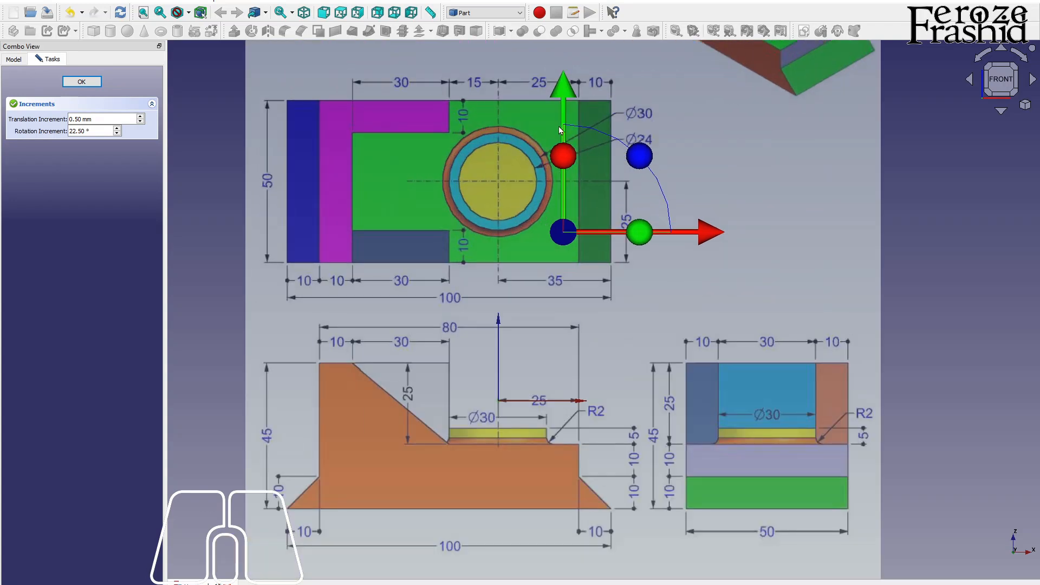
{"action": "left_click_drag", "start_coordinate": [565, 98], "coordinate": [564, 22]}
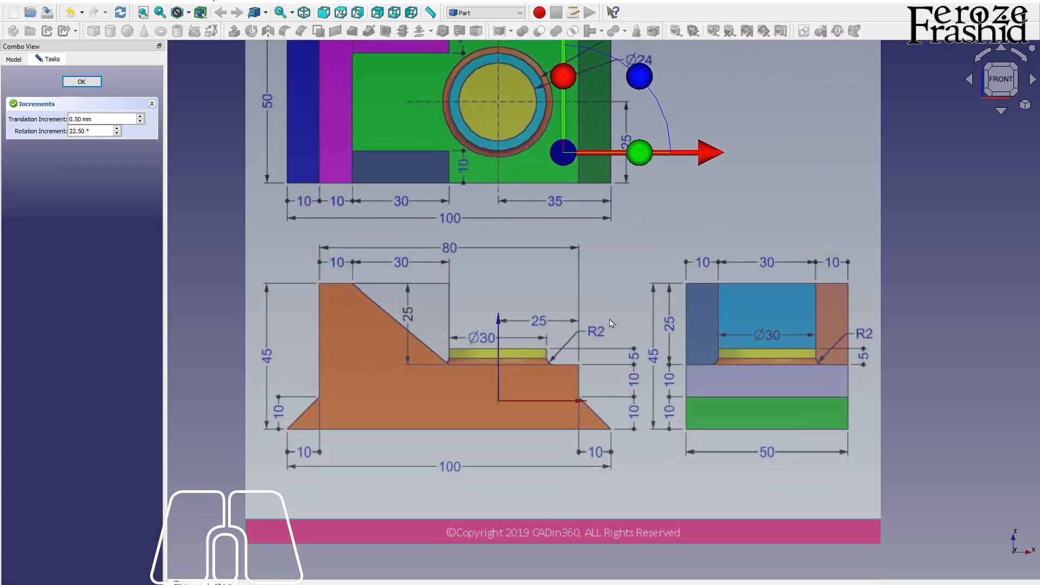
{"action": "scroll", "coordinate": [602, 394], "scroll_direction": "down", "scroll_amount": 2}
{"action": "scroll", "coordinate": [593, 244], "scroll_direction": "up", "scroll_amount": 1}
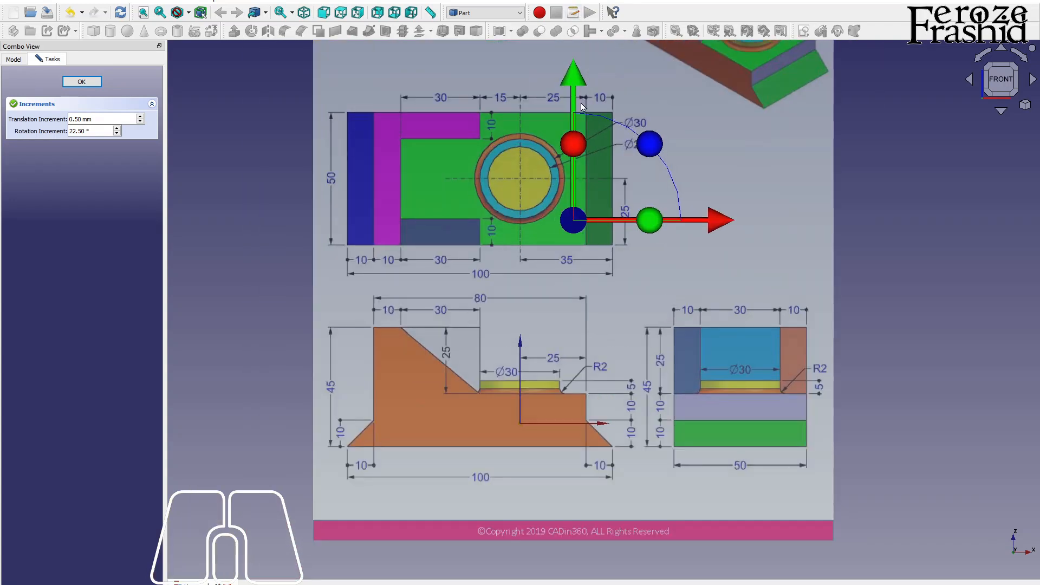
{"action": "left_click_drag", "start_coordinate": [580, 108], "coordinate": [583, 62]}
{"action": "left_click", "coordinate": [79, 81]}
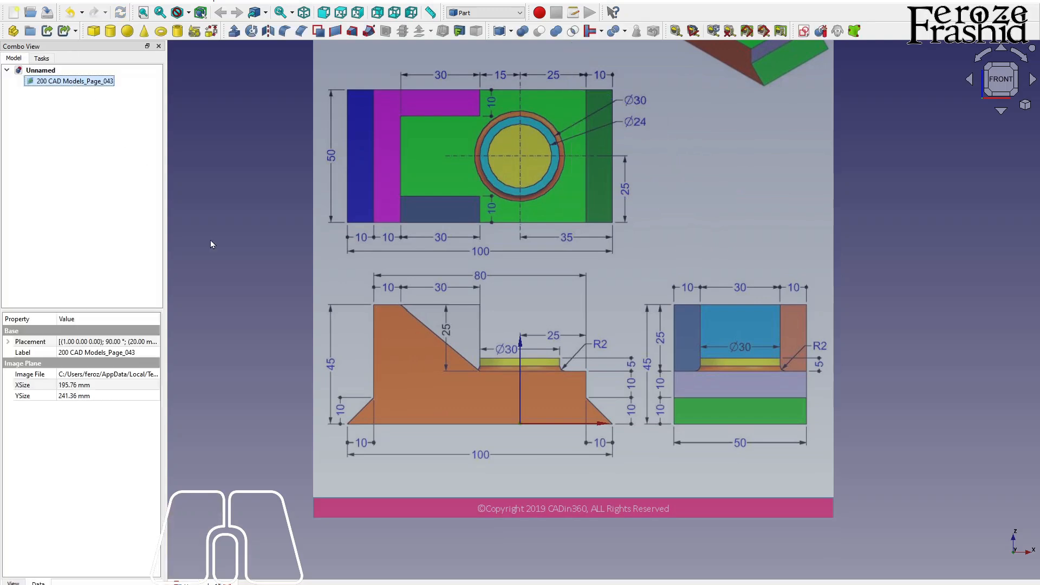
{"action": "key", "text": "a"}
{"action": "key", "text": "c"}
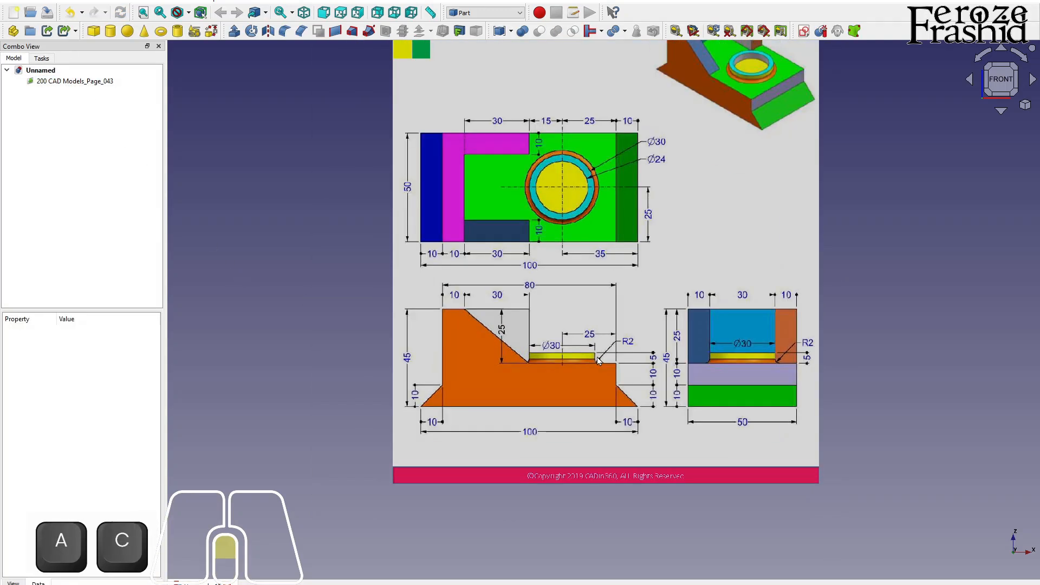
Create a new sketch on the XZ-Plane over the front view of the reference drawing
{"action": "scroll", "coordinate": [640, 344], "scroll_direction": "up", "scroll_amount": 1}
{"action": "left_click", "coordinate": [804, 32]}
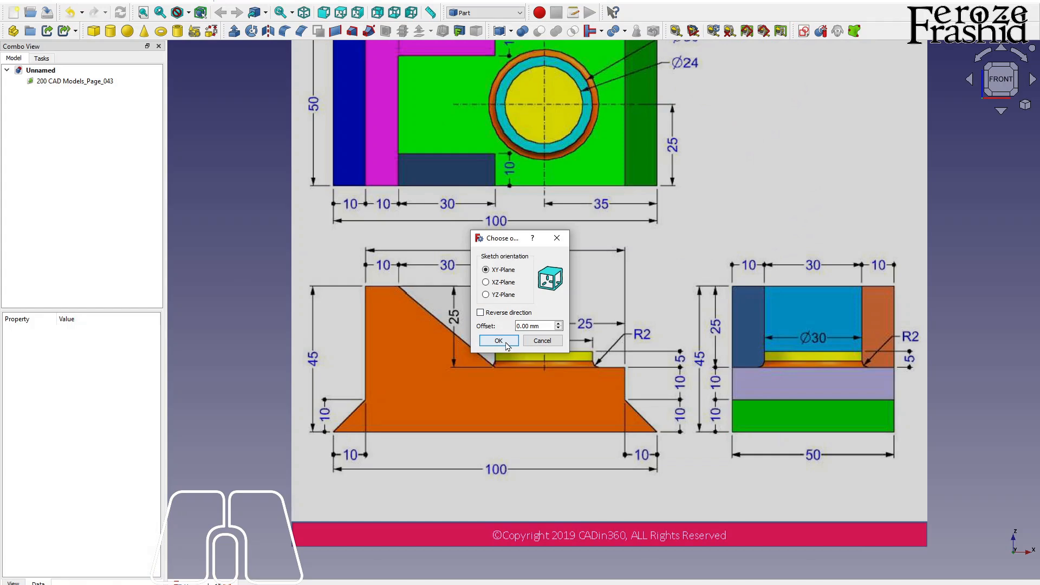
{"action": "left_click", "coordinate": [499, 340]}
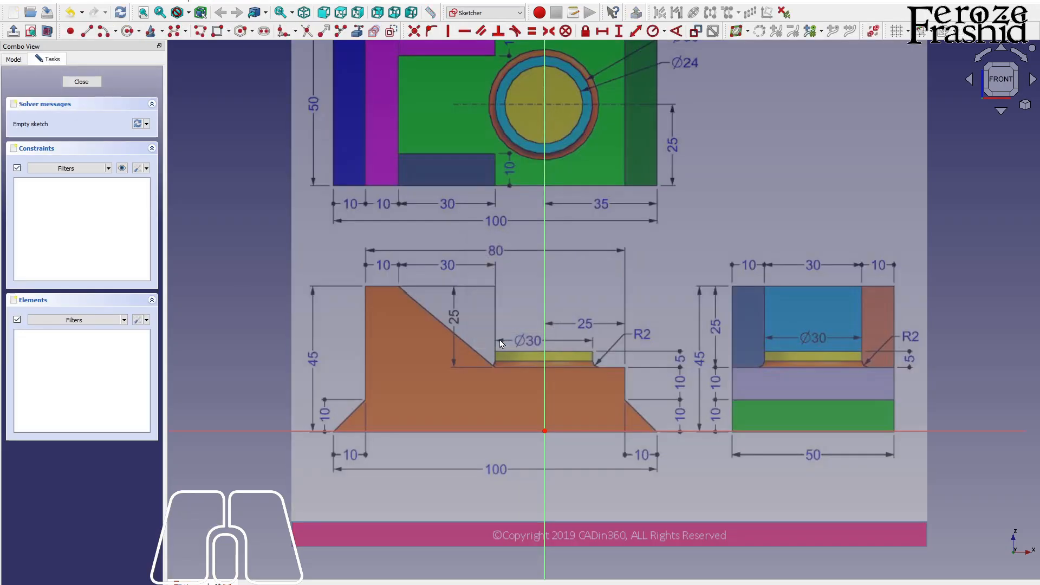
Trace the front view's base as a closed polyline from the origin, about 80 mm wide at the top with sloped feet on both sides
{"action": "left_click", "coordinate": [200, 31]}
{"action": "left_click", "coordinate": [545, 431]}
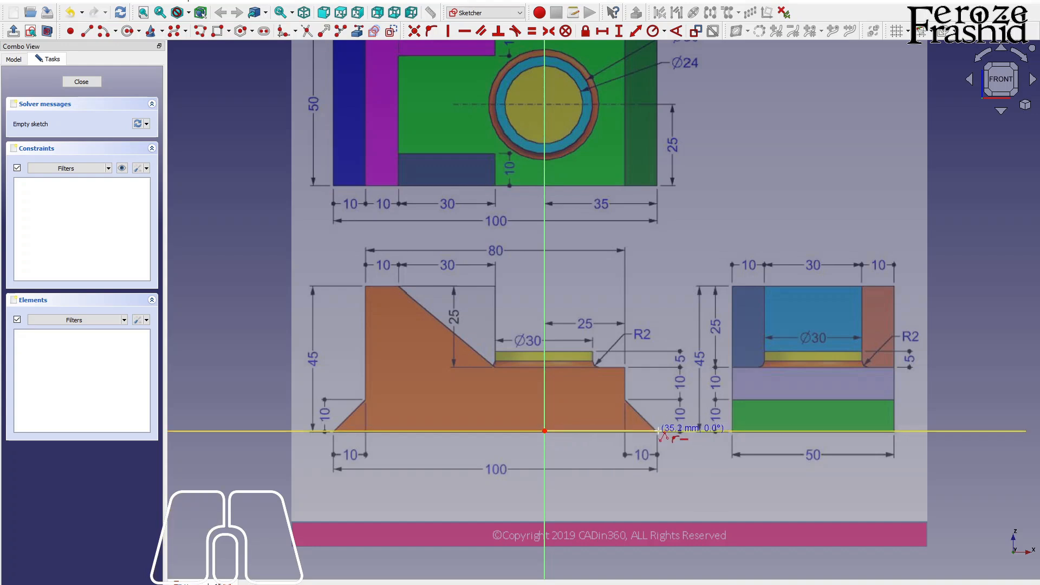
{"action": "left_click", "coordinate": [657, 431]}
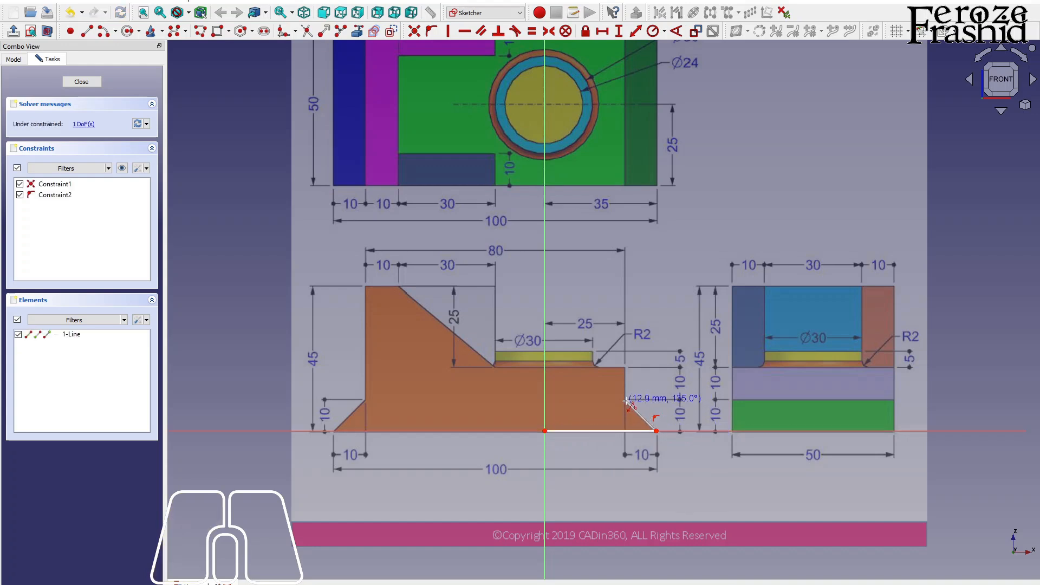
{"action": "left_click", "coordinate": [626, 399]}
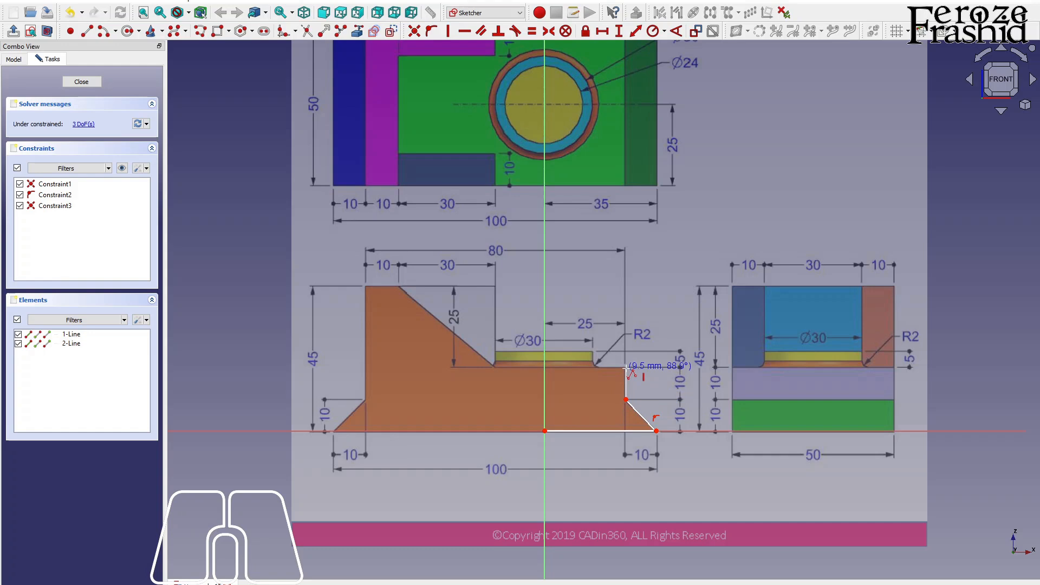
{"action": "left_click", "coordinate": [626, 368]}
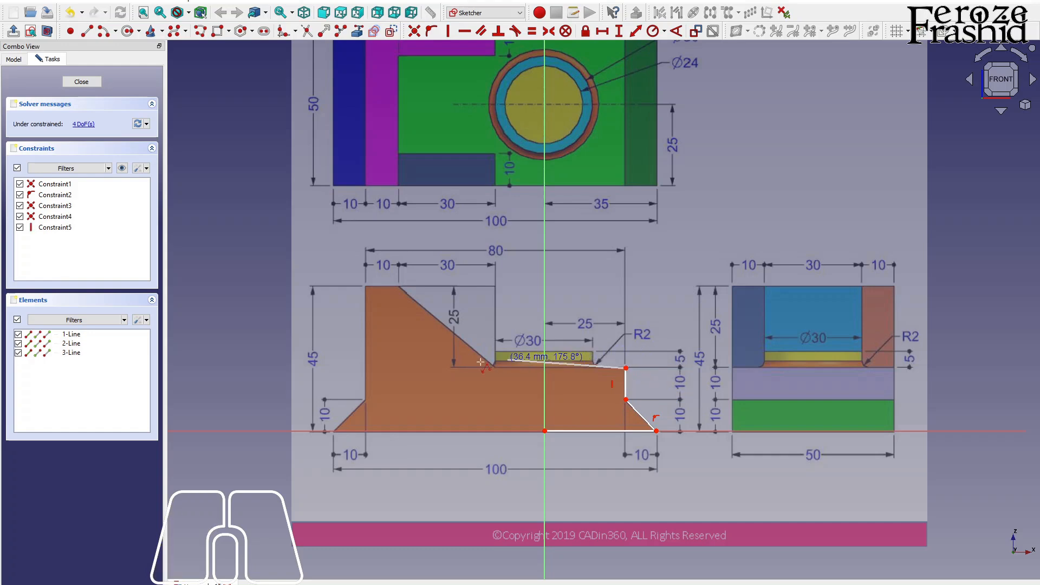
{"action": "left_click", "coordinate": [364, 368]}
{"action": "left_click", "coordinate": [366, 399]}
{"action": "left_click", "coordinate": [334, 430]}
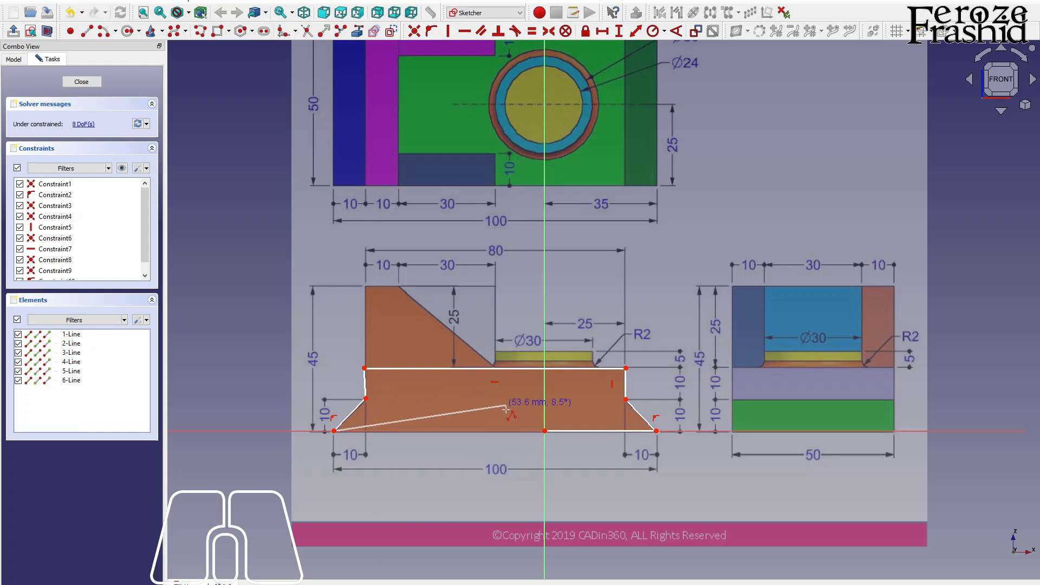
{"action": "left_click", "coordinate": [544, 431]}
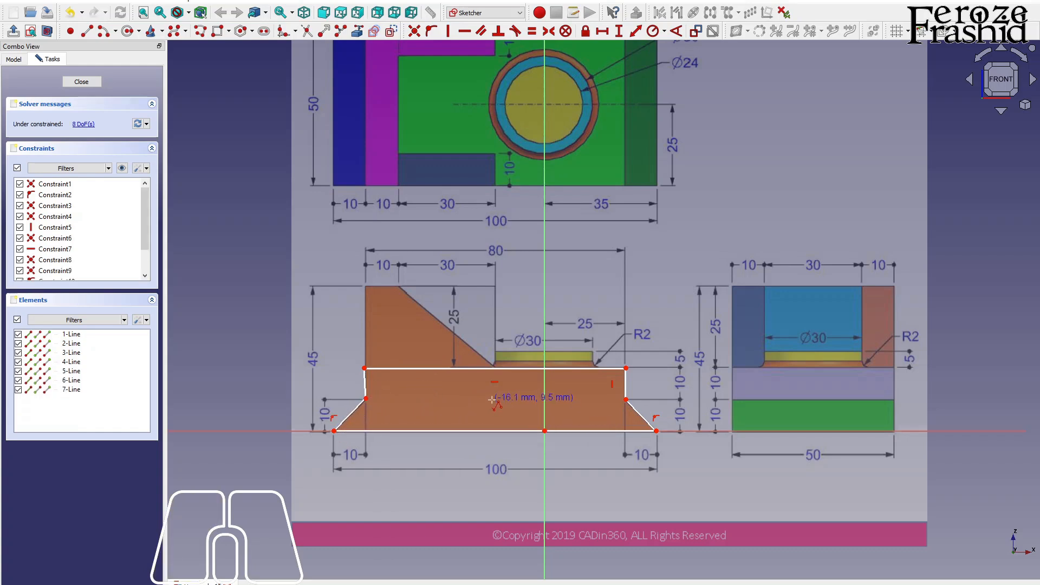
{"action": "key", "text": "Escape"}
Constrain the left short side edge to be vertical and equal to the right one, with a height of 10 mm
{"action": "left_click", "coordinate": [371, 382]}
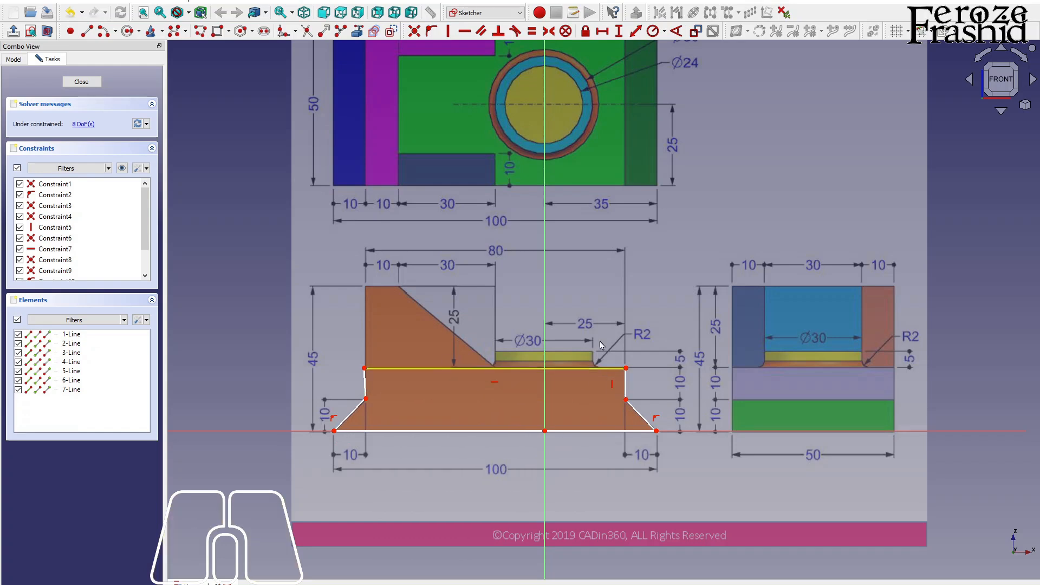
{"action": "left_click", "coordinate": [365, 383]}
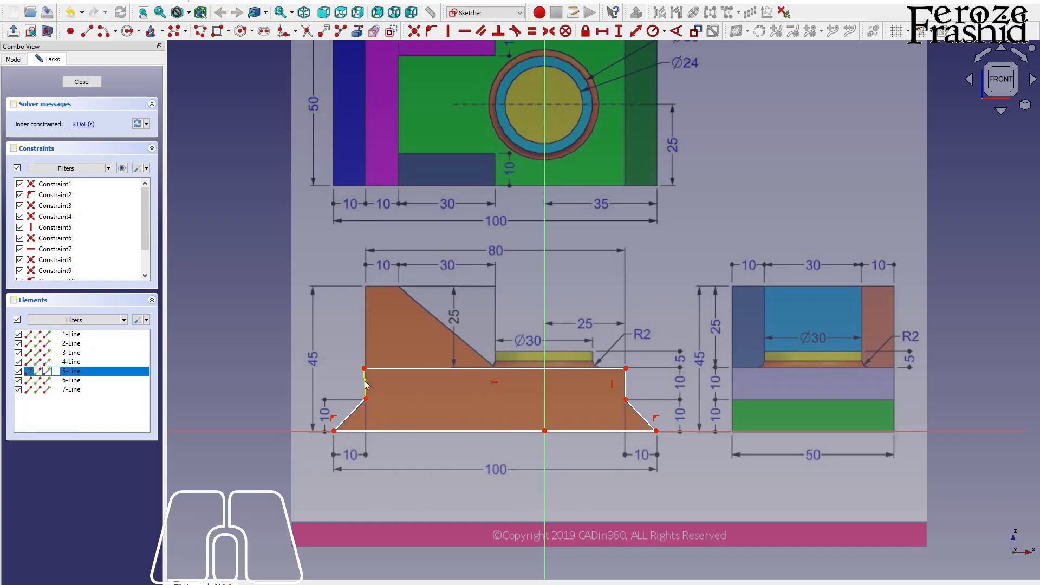
{"action": "left_click", "coordinate": [454, 35]}
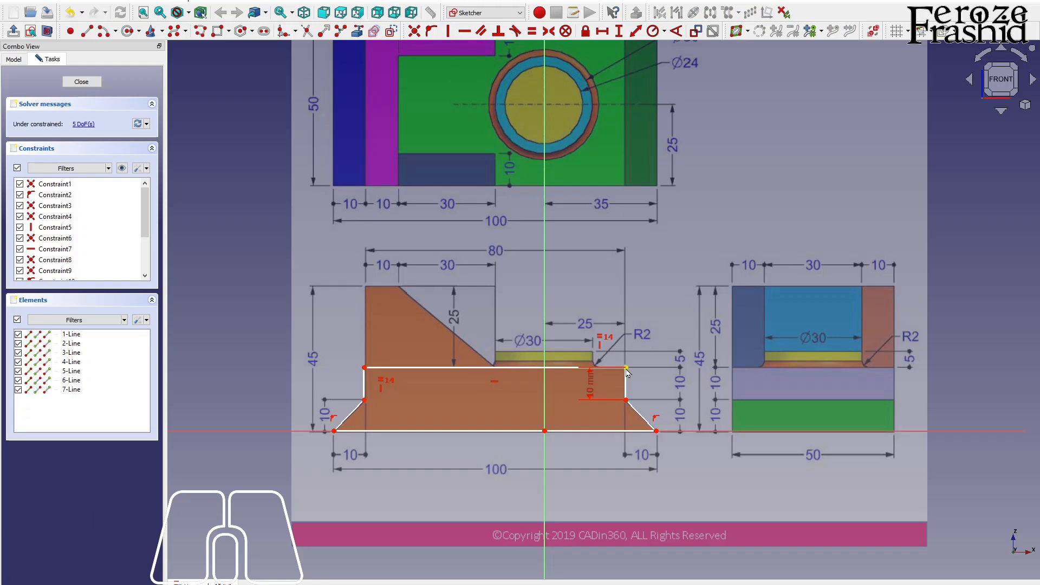
Set the vertical distance between the profile's upper-right corner and its lower-right foot corner to 20 mm
{"action": "left_click", "coordinate": [627, 368]}
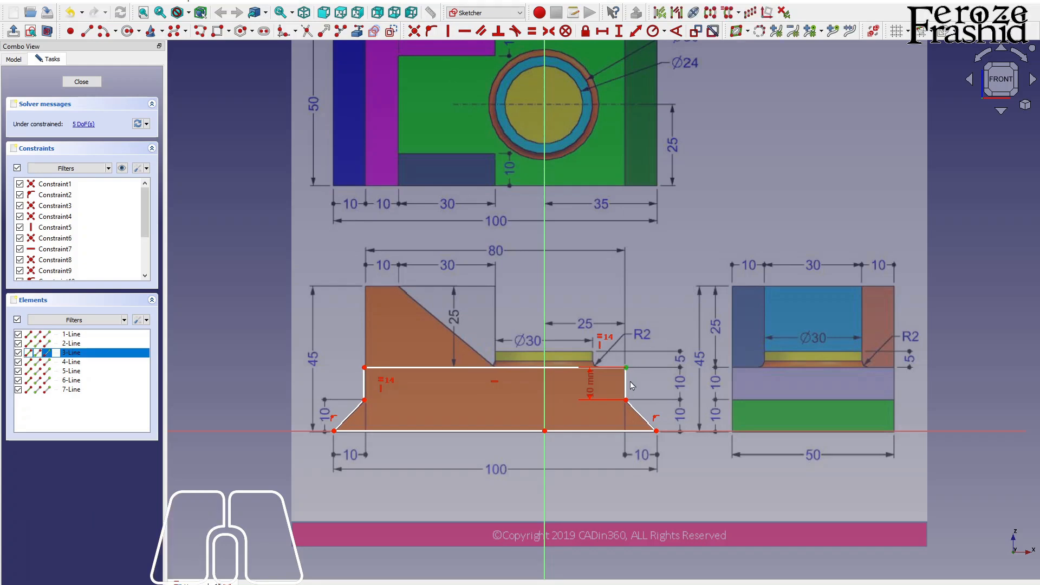
{"action": "left_click", "coordinate": [656, 431]}
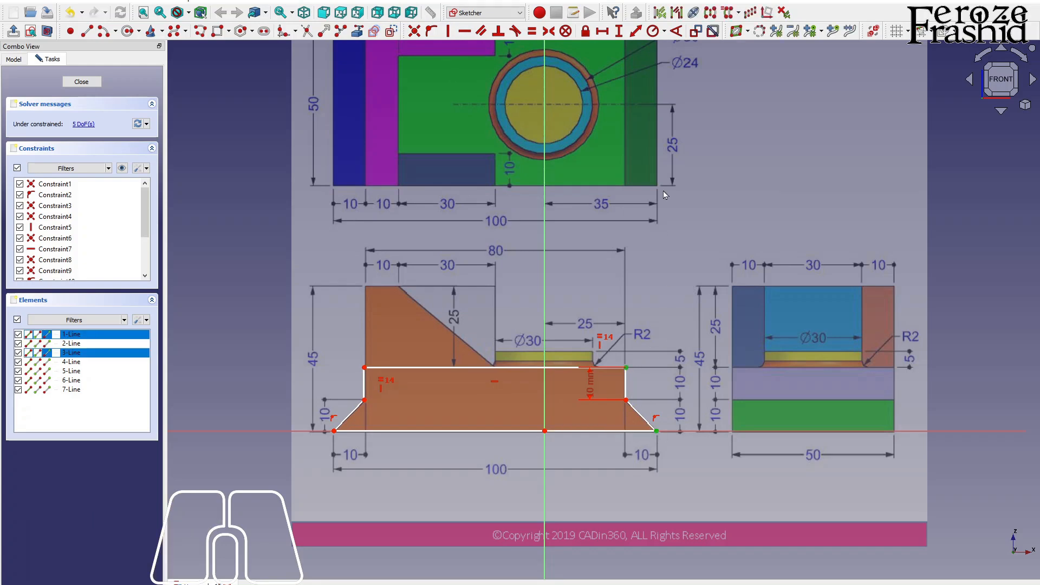
{"action": "left_click", "coordinate": [620, 33]}
{"action": "type", "text": "20"}
{"action": "key", "text": "Return"}
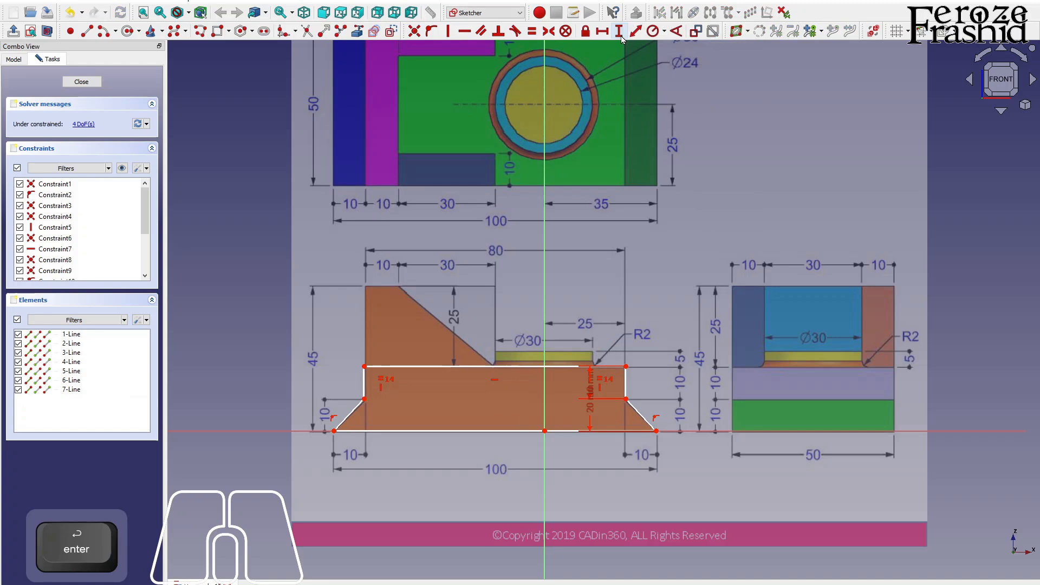
Constrain the angle between the right sloped foot edge and the base line to 45°
{"action": "left_click", "coordinate": [641, 415]}
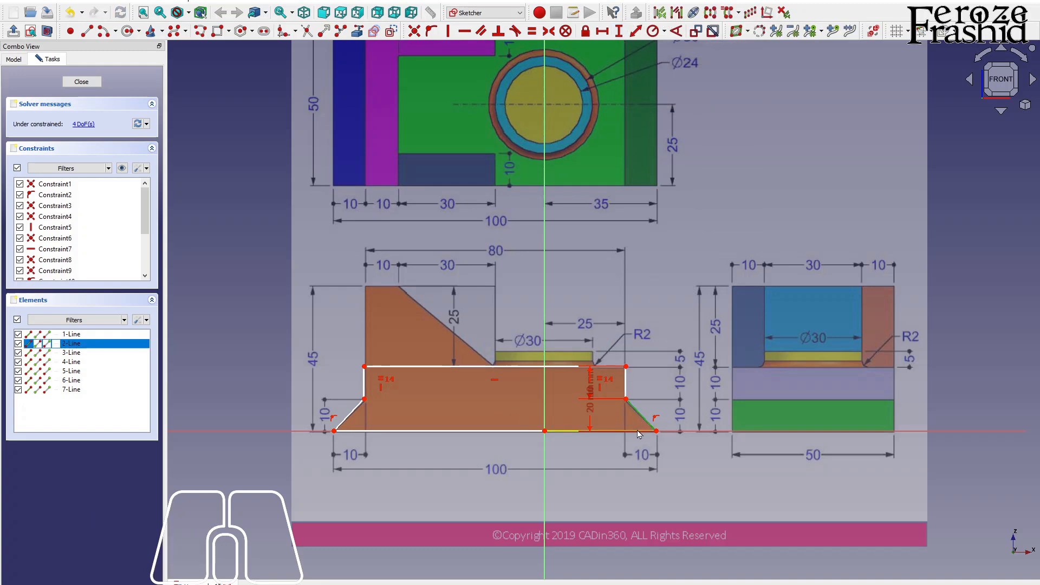
{"action": "left_click", "coordinate": [566, 430]}
{"action": "left_click", "coordinate": [675, 31]}
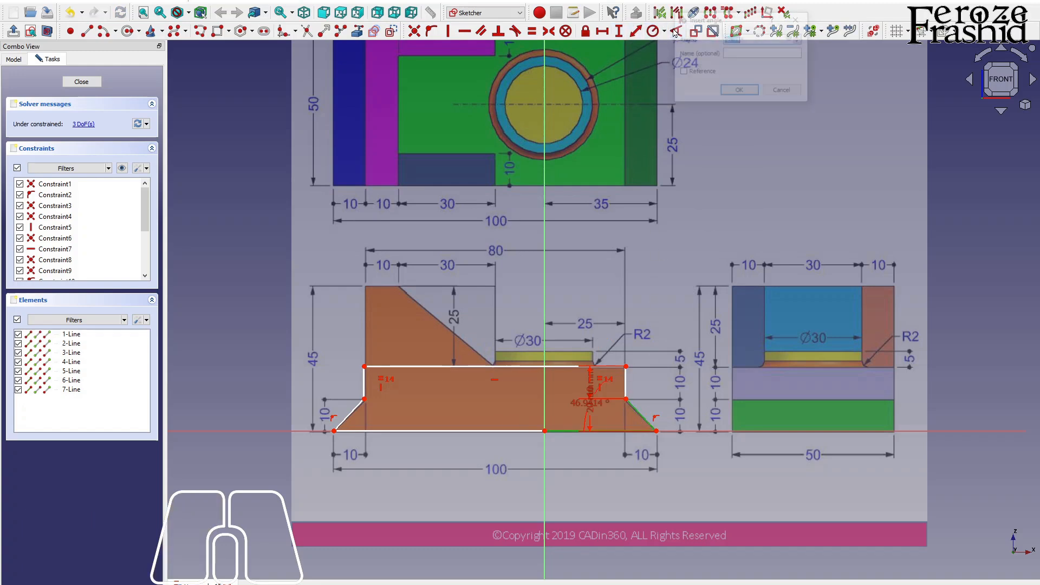
{"action": "type", "text": "45"}
{"action": "key", "text": "Return"}
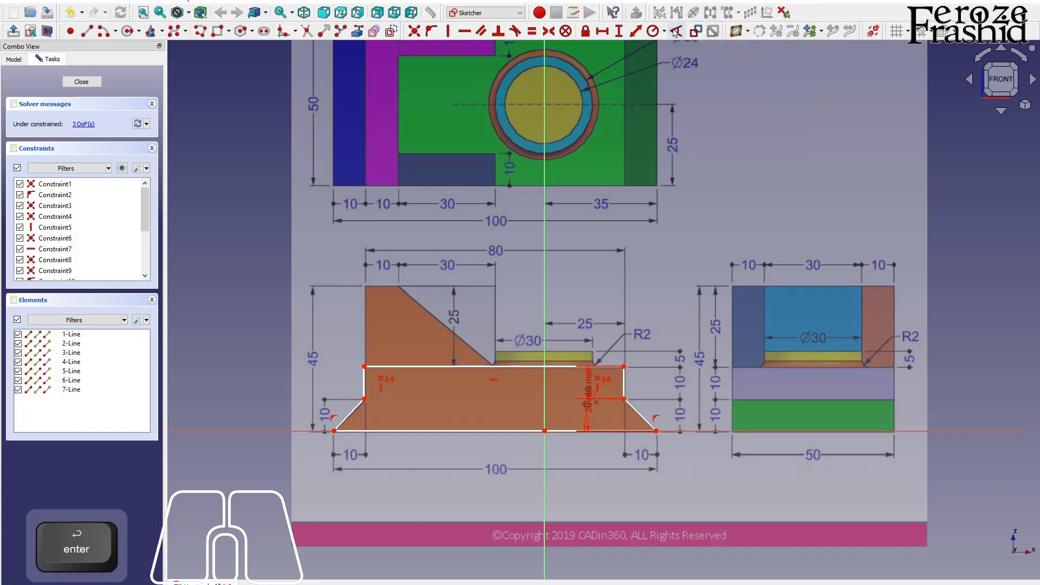
Set the horizontal length of the profile's top edge to 80 mm
{"action": "left_click", "coordinate": [376, 368]}
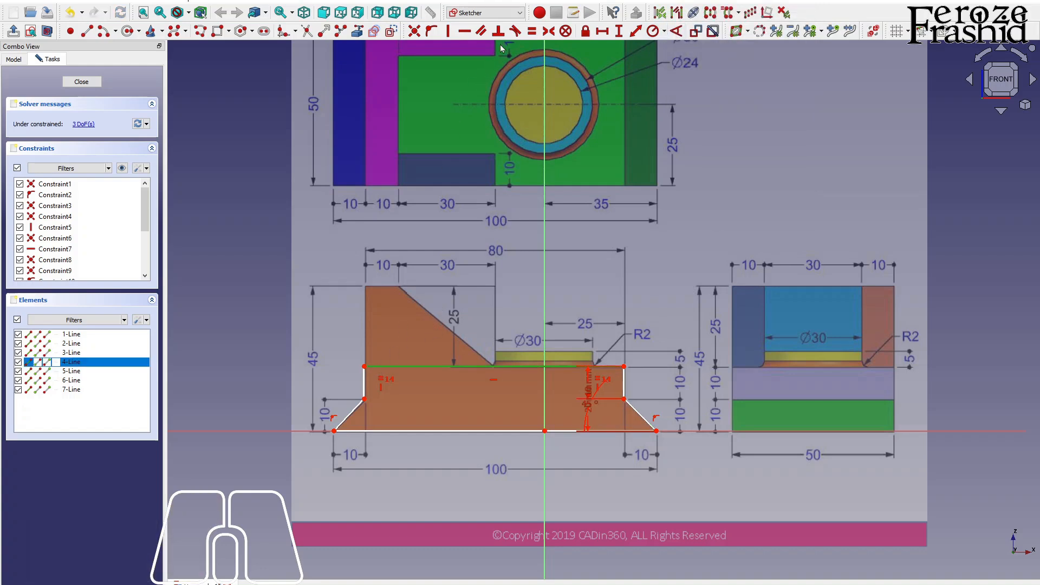
{"action": "left_click", "coordinate": [603, 32]}
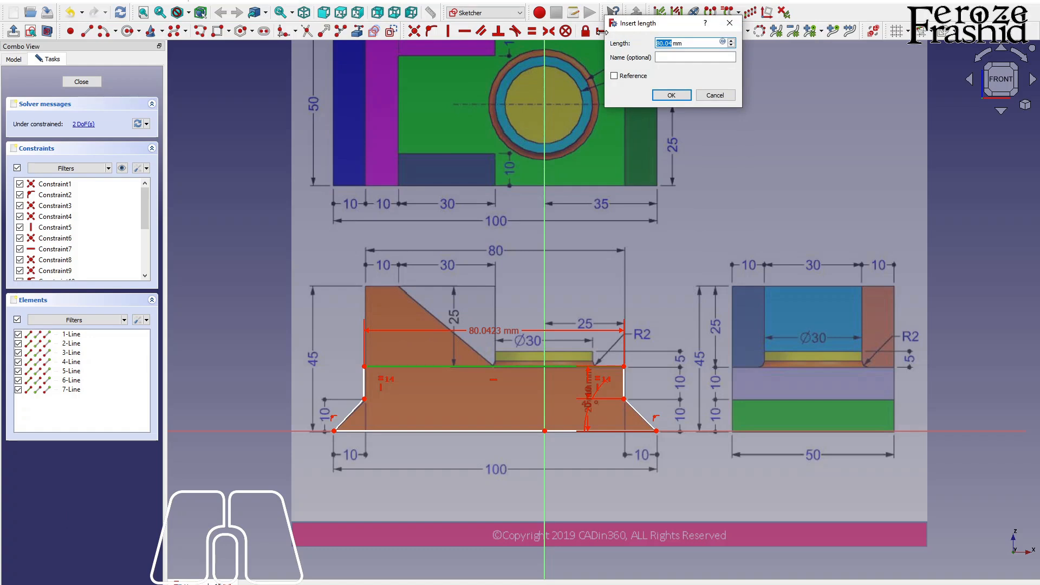
{"action": "type", "text": "80"}
{"action": "key", "text": "Return"}
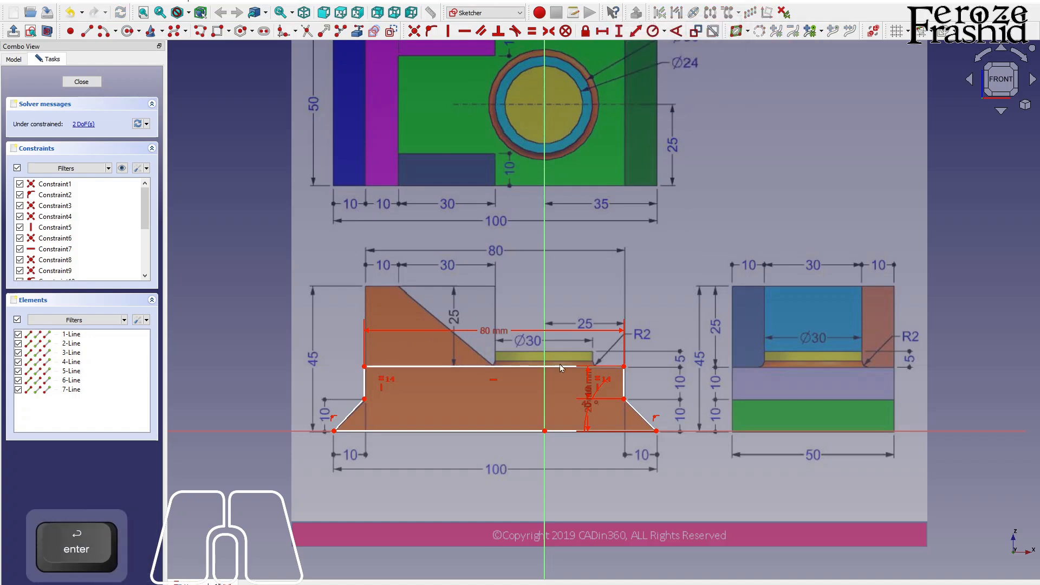
Set the horizontal length of the base line segment right of the origin to 35 mm
{"action": "left_click", "coordinate": [564, 431]}
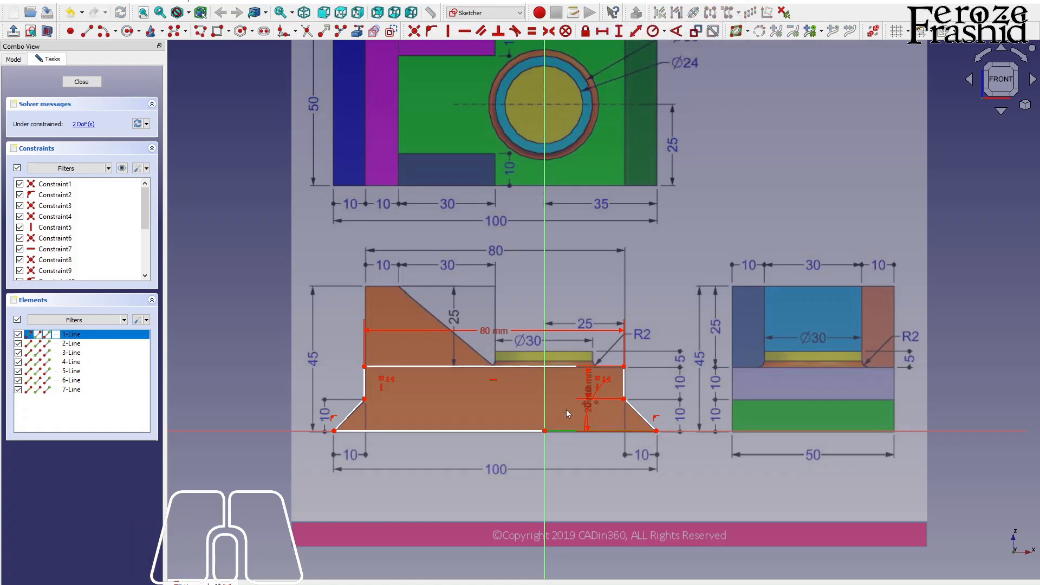
{"action": "left_click", "coordinate": [602, 32]}
{"action": "type", "text": "35"}
{"action": "key", "text": "Return"}
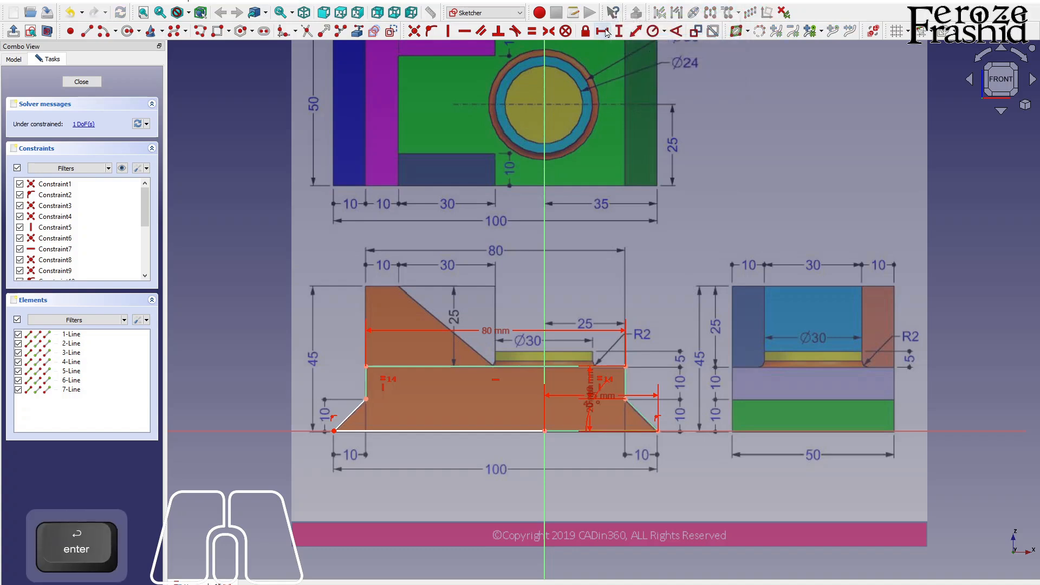
Set the base line segment left of the origin to 65 mm long and close the sketch
{"action": "left_click", "coordinate": [471, 432]}
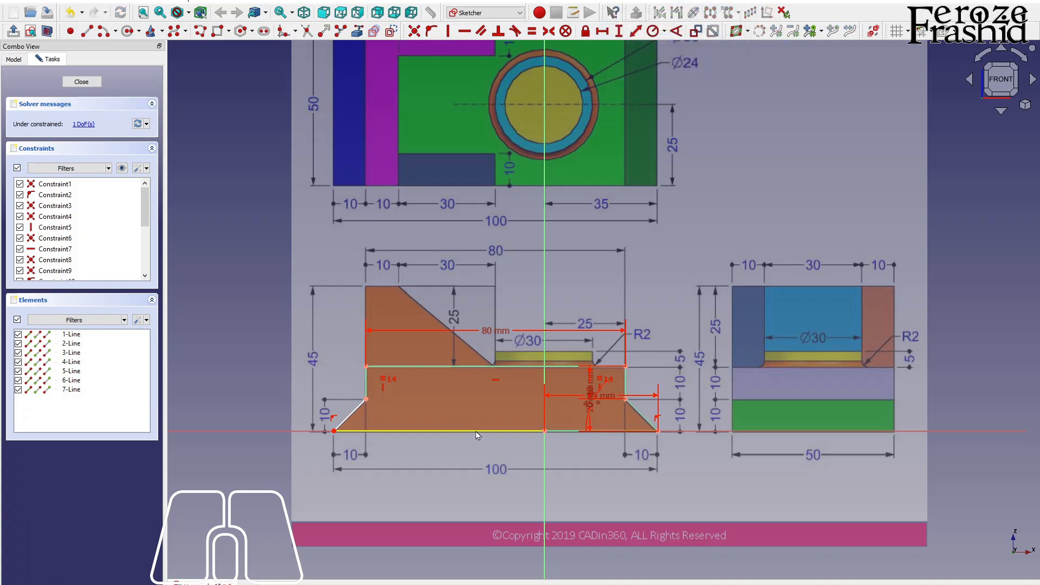
{"action": "left_click", "coordinate": [603, 32]}
{"action": "type", "text": "65"}
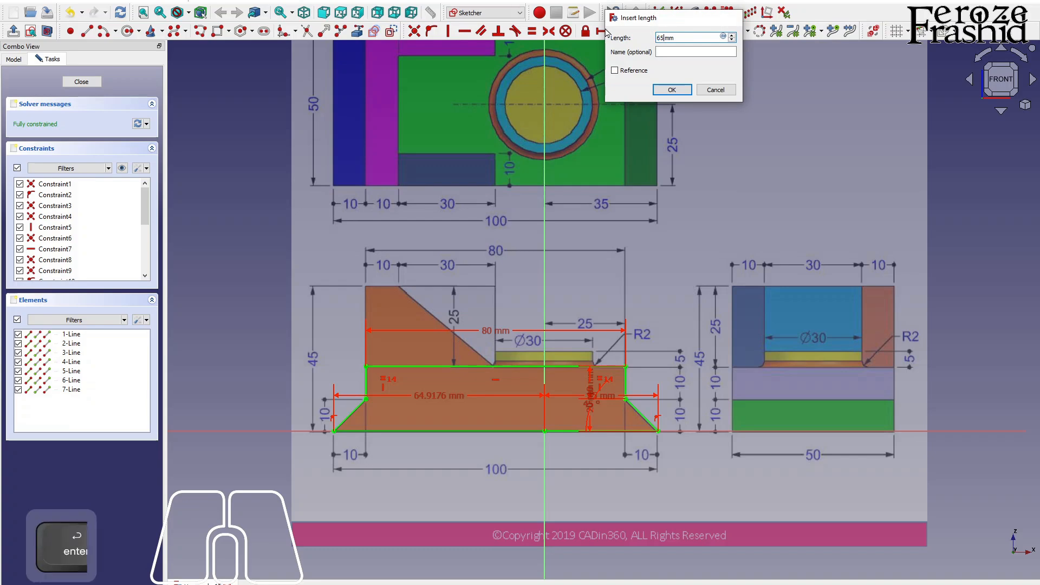
{"action": "key", "text": "Return"}
{"action": "left_click", "coordinate": [81, 82]}
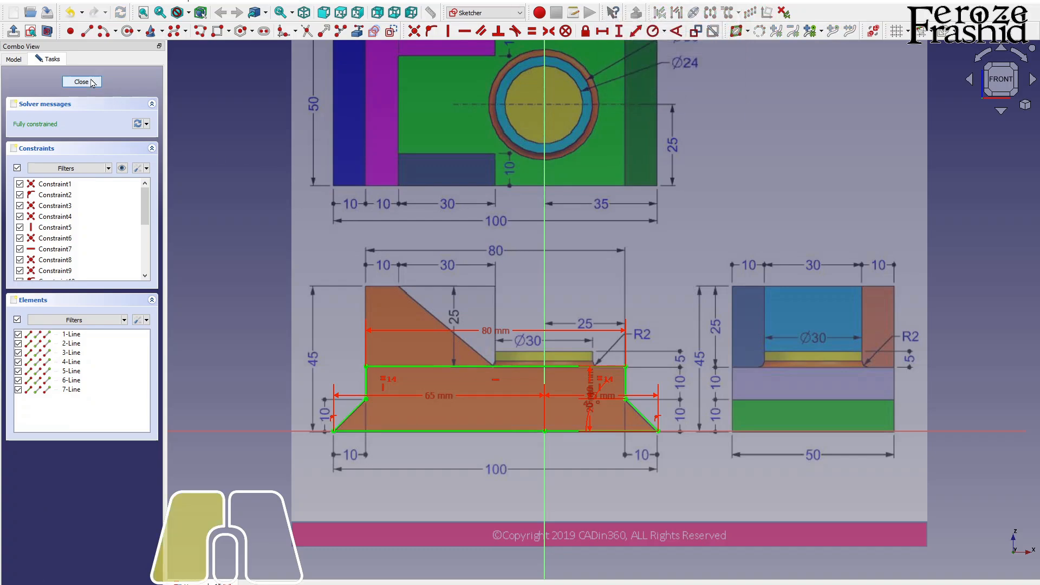
Rename the base profile sketch as sksBasePad
{"action": "middle_click_drag", "start_coordinate": [568, 368], "coordinate": [509, 369], "text": "alt"}
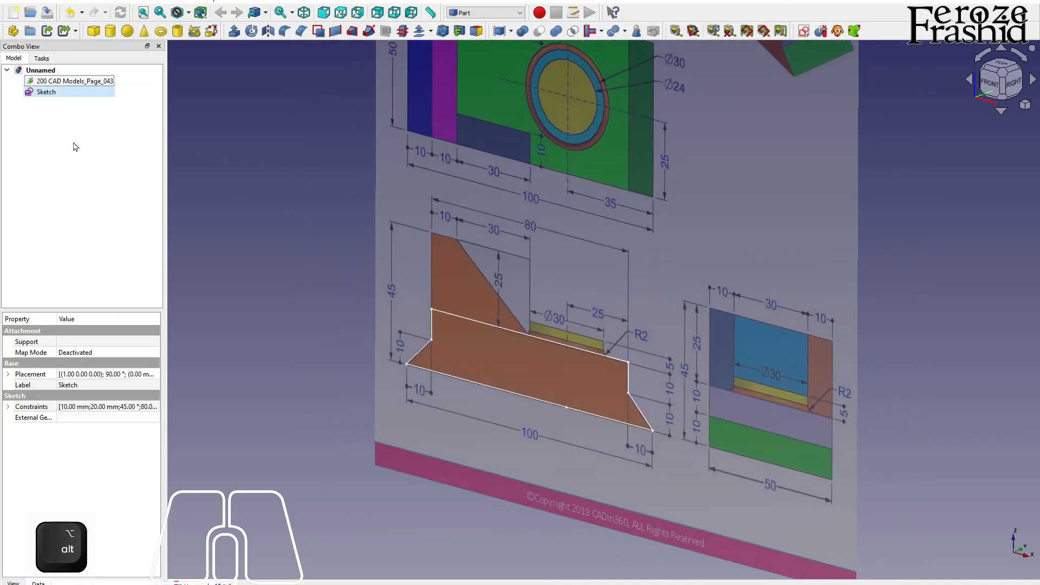
{"action": "left_click", "coordinate": [48, 93]}
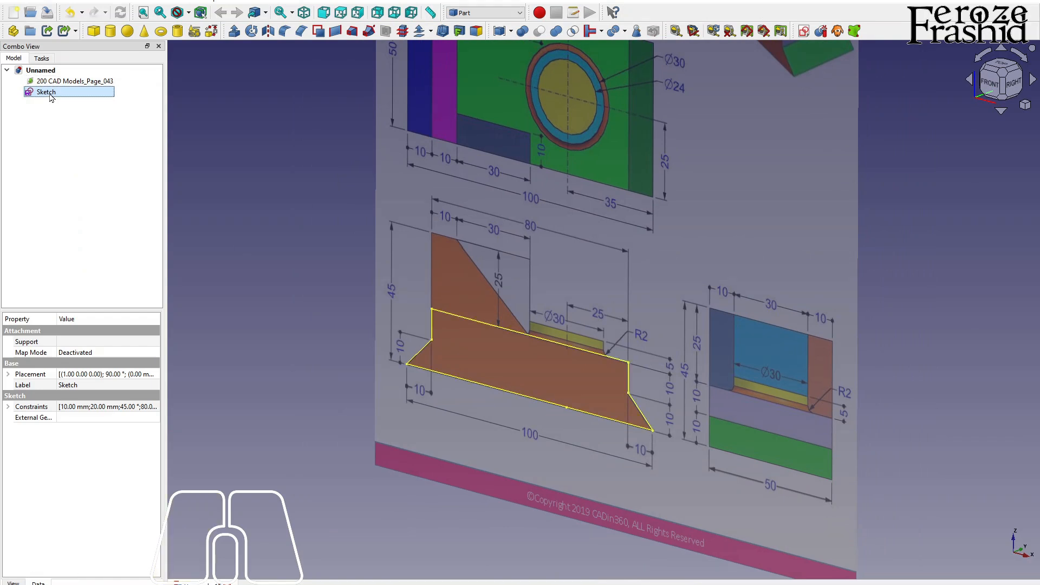
{"action": "key", "text": "F2"}
{"action": "type", "text": "sk"}
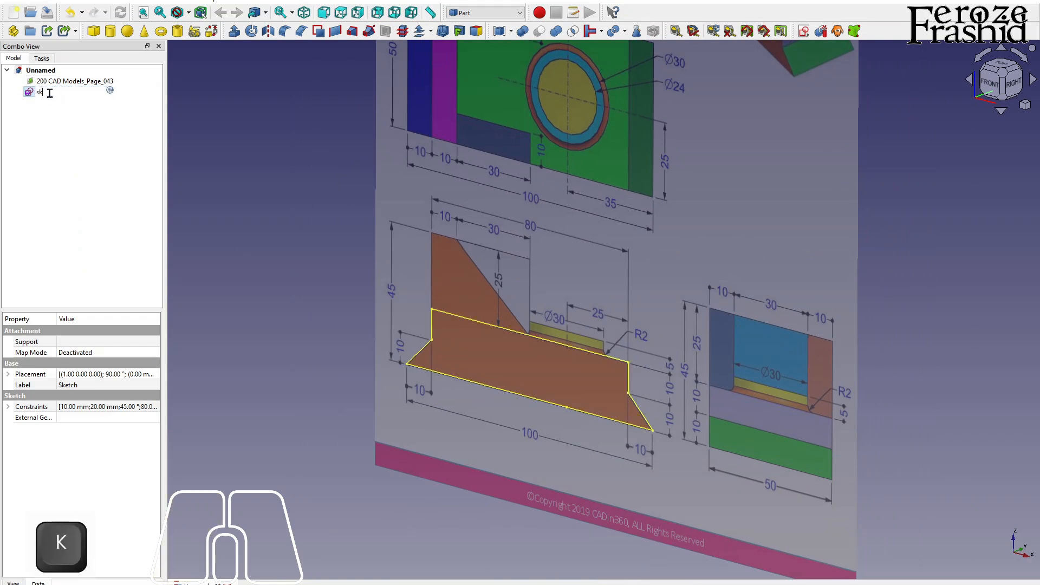
{"action": "type", "text": "sBasePad"}
{"action": "key", "text": "Return"}
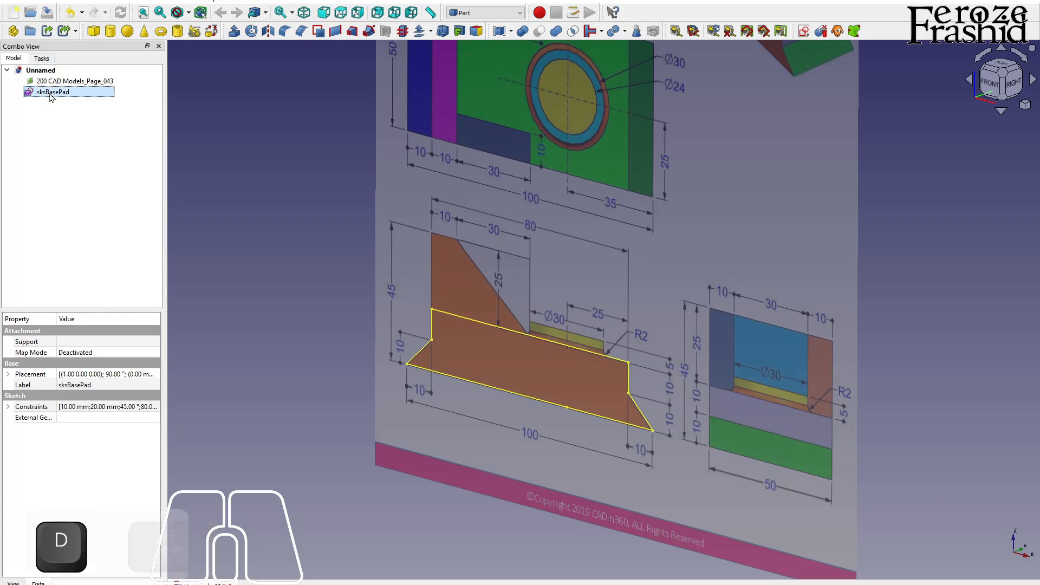
Extrude the sksBasePad sketch symmetrically along its normal with a length of 50 mm
{"action": "left_click", "coordinate": [234, 32]}
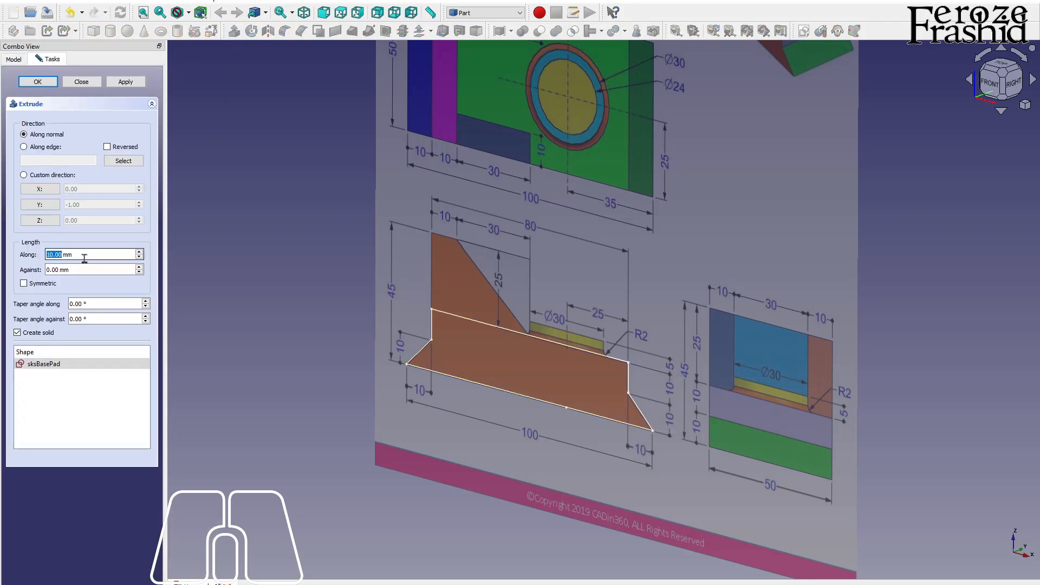
{"action": "scroll", "coordinate": [643, 308], "scroll_direction": "down", "scroll_amount": 1}
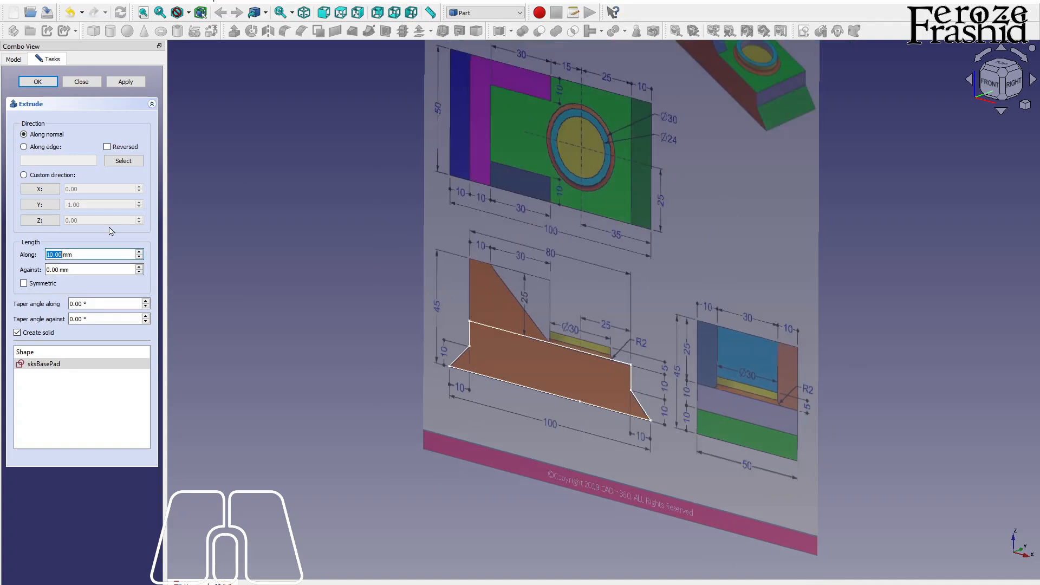
{"action": "type", "text": "50"}
{"action": "left_click", "coordinate": [56, 284]}
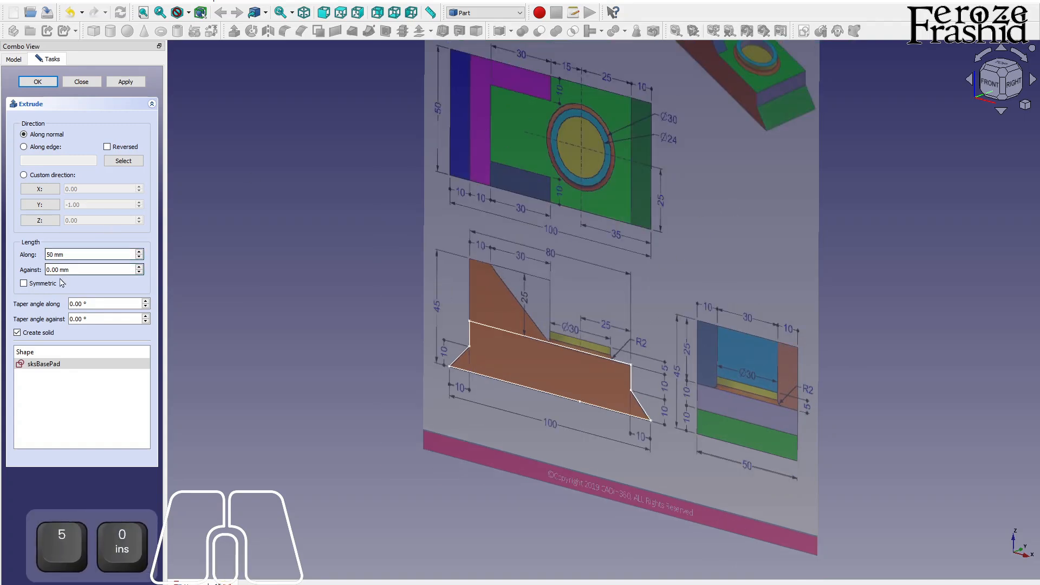
{"action": "left_click", "coordinate": [125, 82]}
{"action": "left_click", "coordinate": [82, 81]}
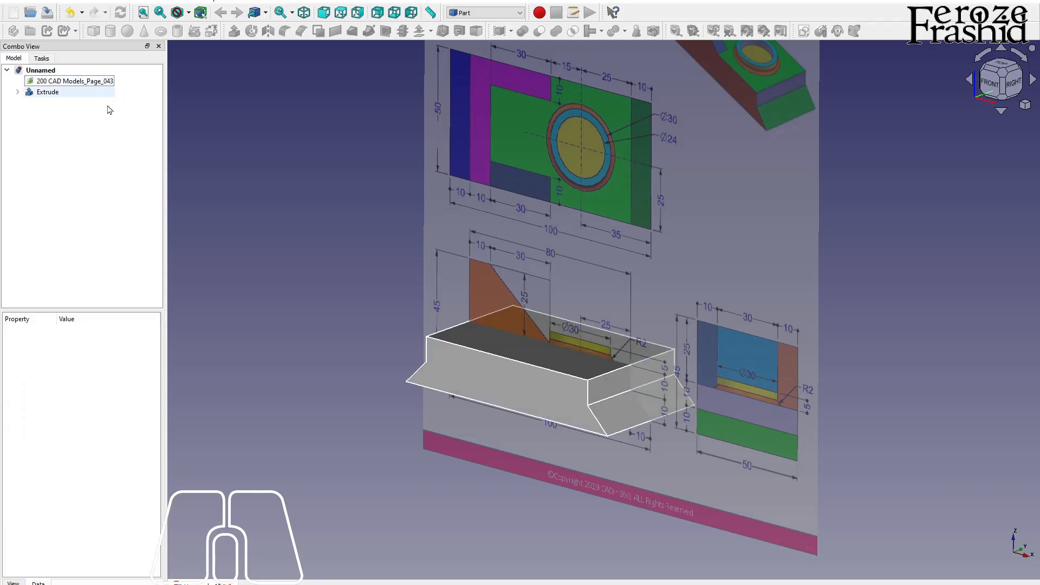
Reorient the reference drawing image onto the XY plane
{"action": "middle_click_drag", "start_coordinate": [579, 313], "coordinate": [623, 309], "text": "alt"}
{"action": "scroll", "coordinate": [622, 312], "scroll_direction": "down", "scroll_amount": 2}
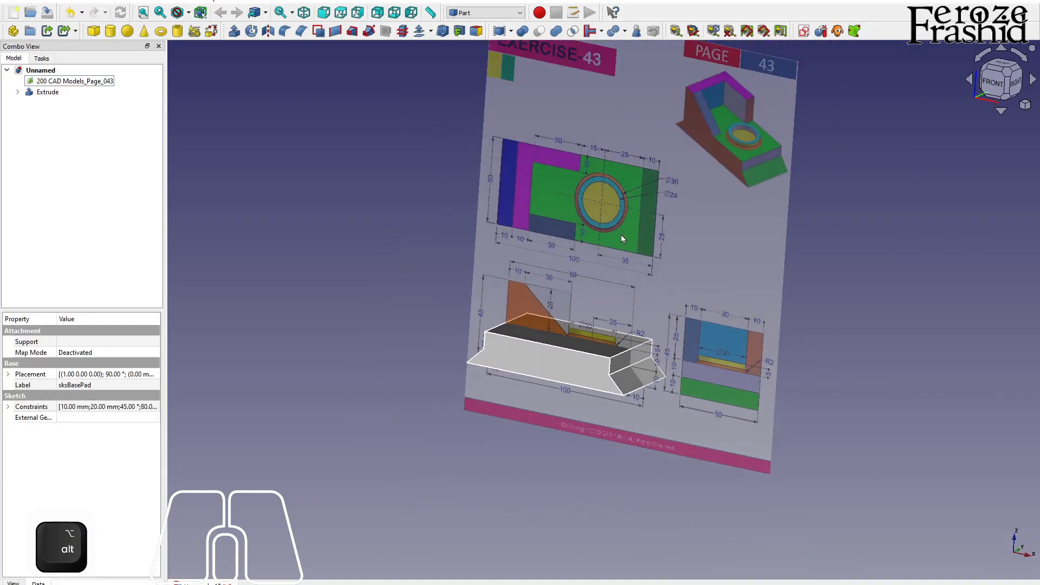
{"action": "scroll", "coordinate": [622, 206], "scroll_direction": "up", "scroll_amount": 2}
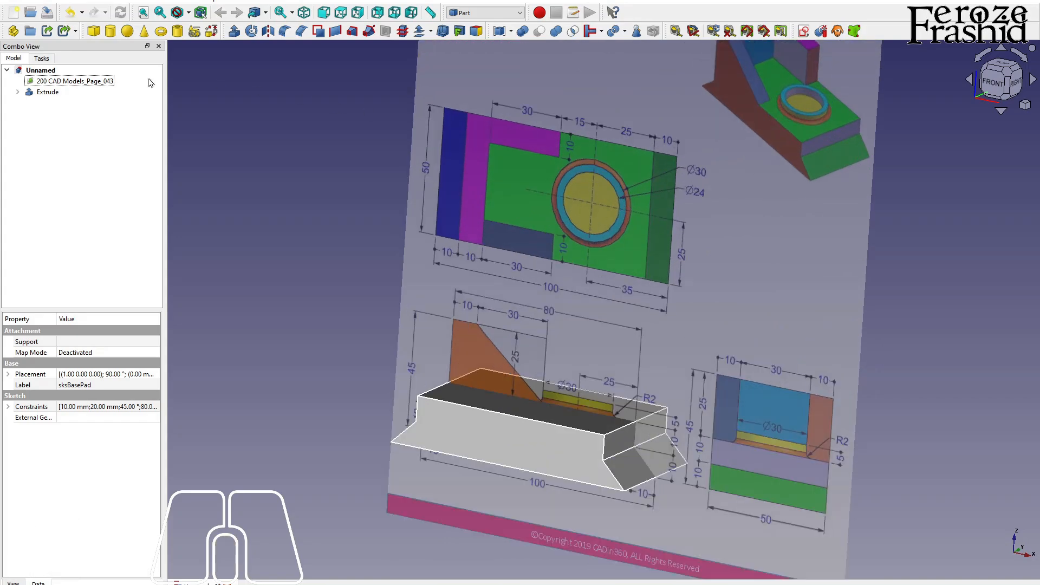
{"action": "double_click", "coordinate": [76, 81]}
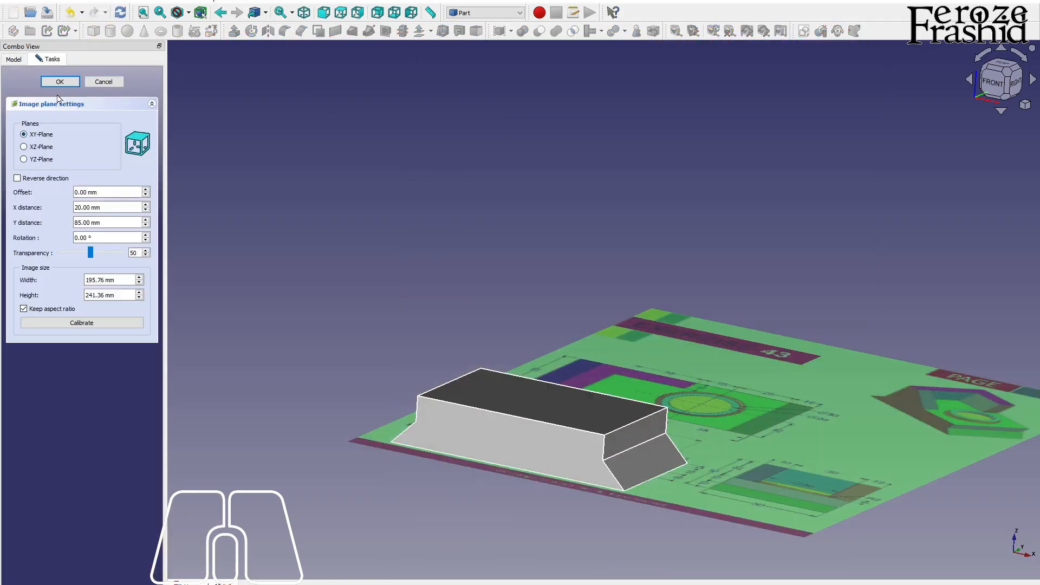
{"action": "left_click", "coordinate": [60, 82]}
Switch to the top view and create a new sketch on the XY plane
{"action": "middle_click_drag", "start_coordinate": [421, 338], "coordinate": [503, 420], "text": "alt"}
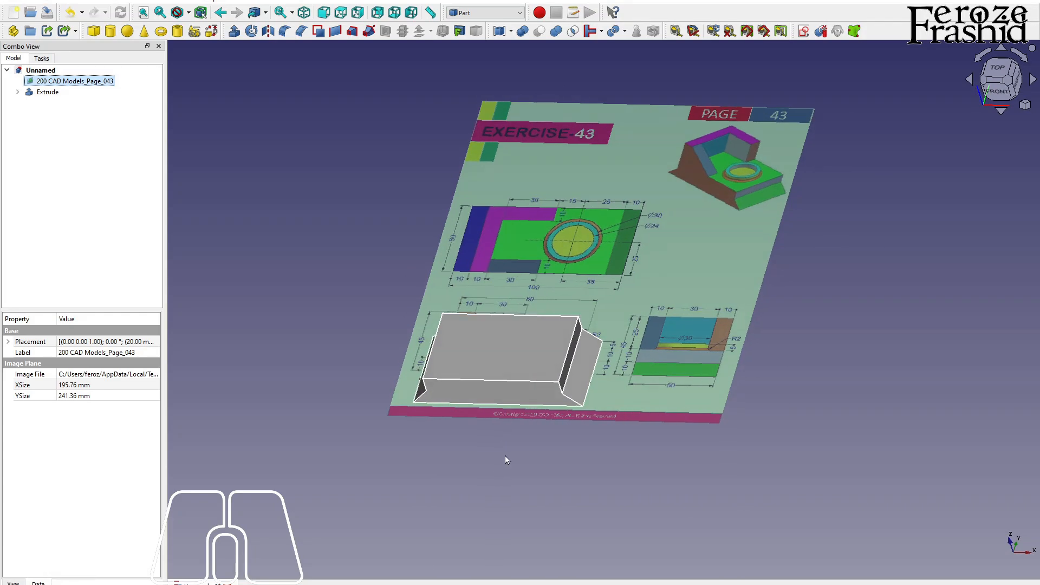
{"action": "left_click", "coordinate": [1000, 70]}
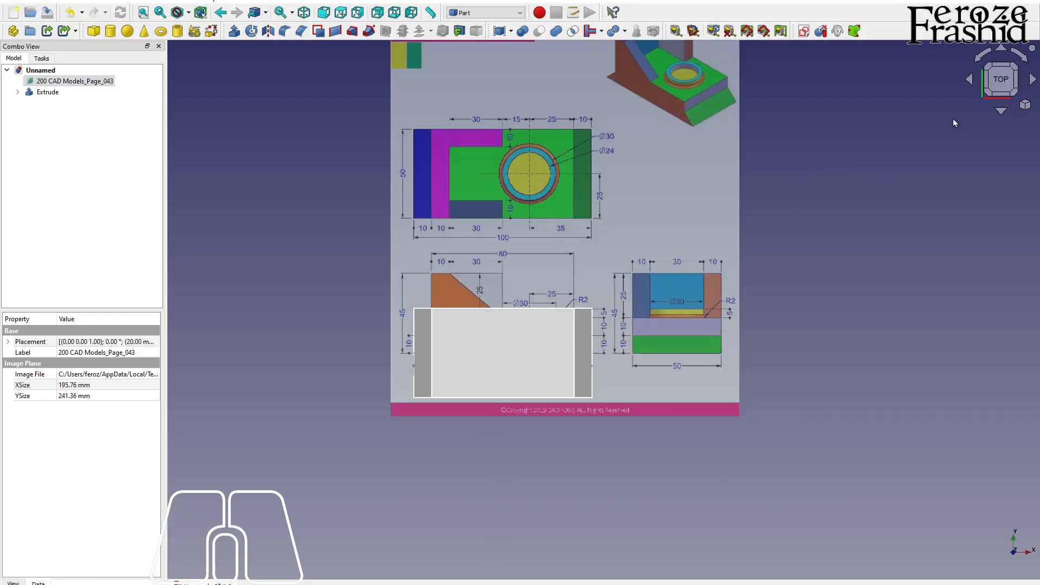
{"action": "scroll", "coordinate": [619, 317], "scroll_direction": "up", "scroll_amount": 1}
{"action": "scroll", "coordinate": [589, 434], "scroll_direction": "down", "scroll_amount": 1}
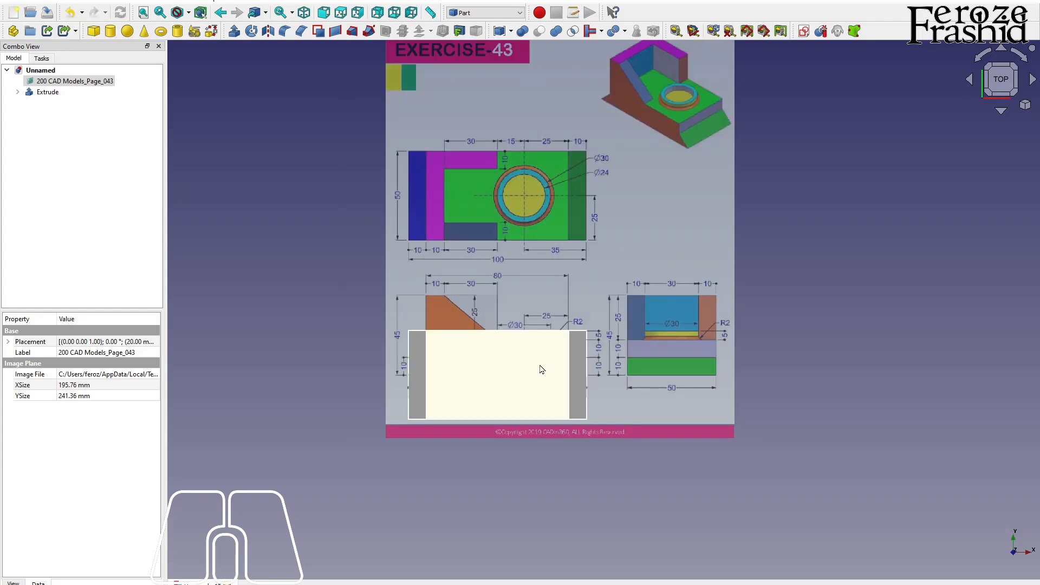
{"action": "left_click", "coordinate": [317, 302]}
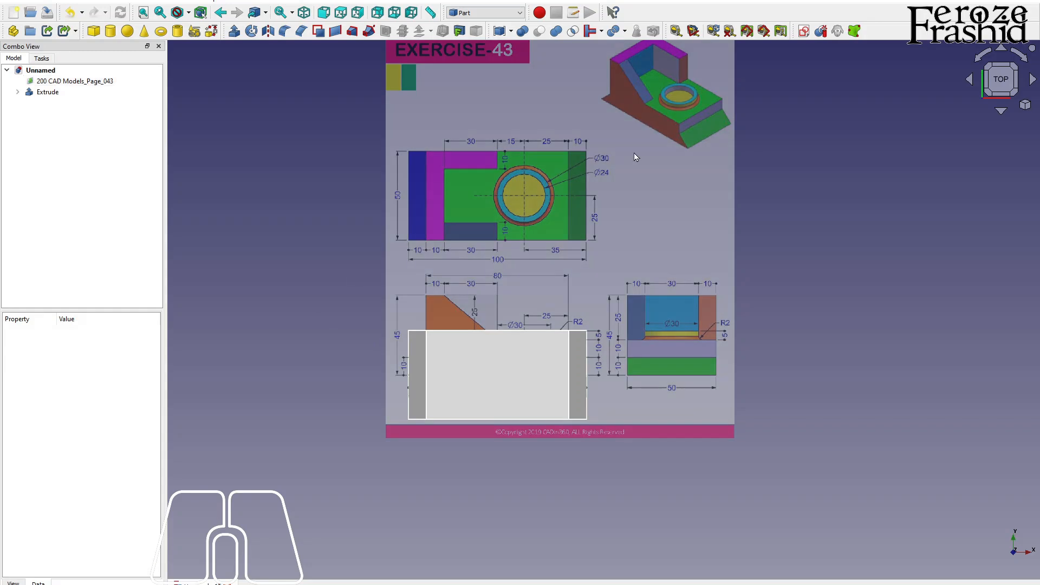
{"action": "left_click", "coordinate": [800, 31]}
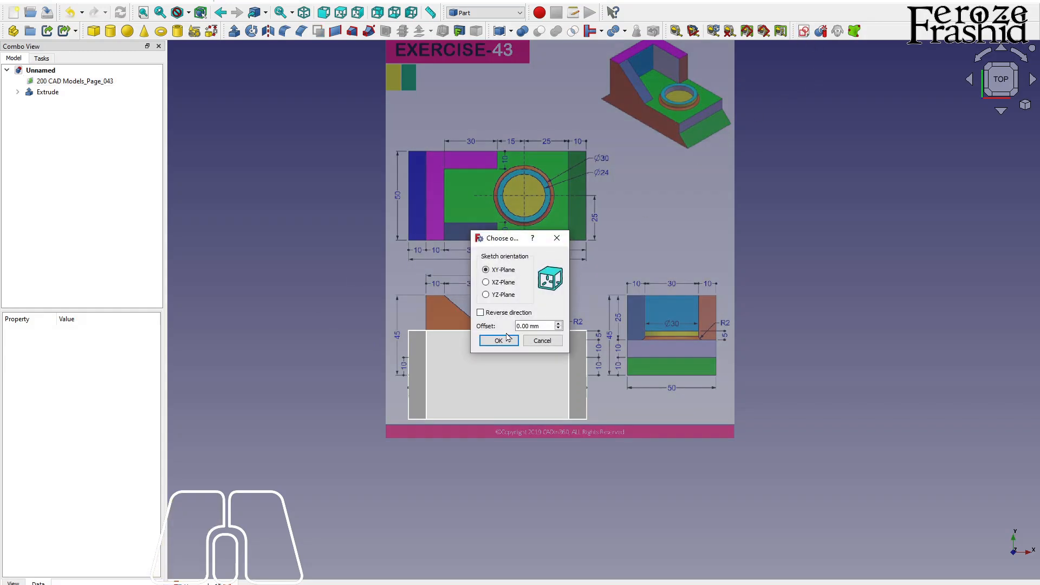
{"action": "left_click", "coordinate": [517, 326]}
{"action": "key", "text": "Return"}
Sketch a closed eight-line C-shaped polyline about 40 mm wide over the base block, opening toward the right
{"action": "scroll", "coordinate": [492, 392], "scroll_direction": "up", "scroll_amount": 1}
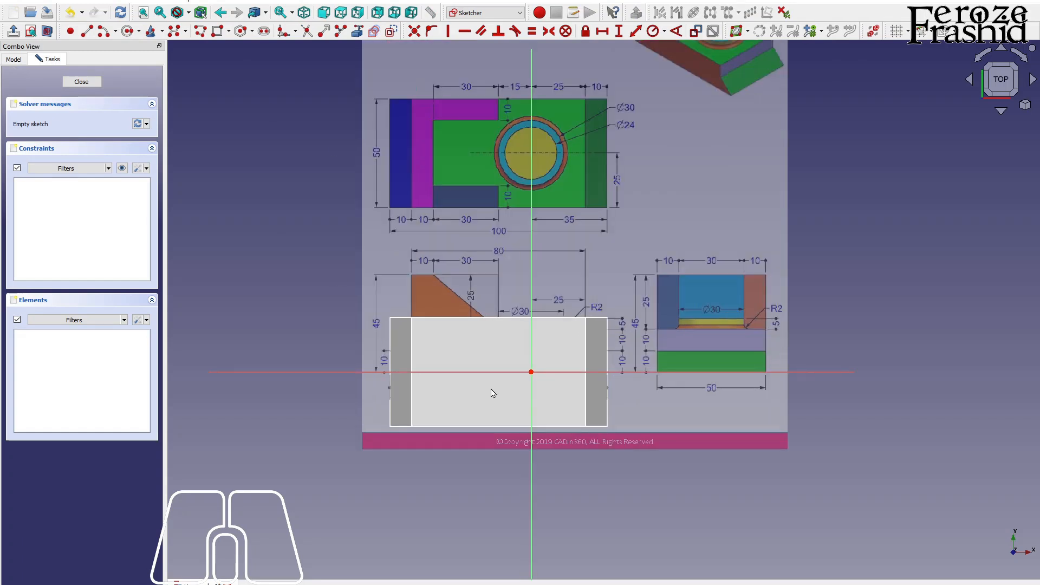
{"action": "scroll", "coordinate": [454, 455], "scroll_direction": "down", "scroll_amount": 1}
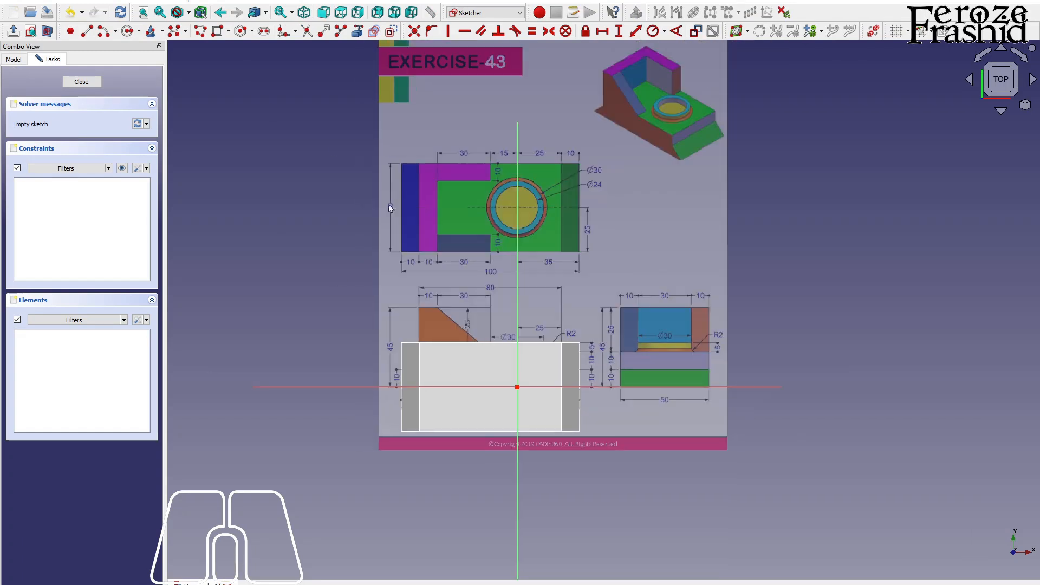
{"action": "left_click", "coordinate": [201, 32]}
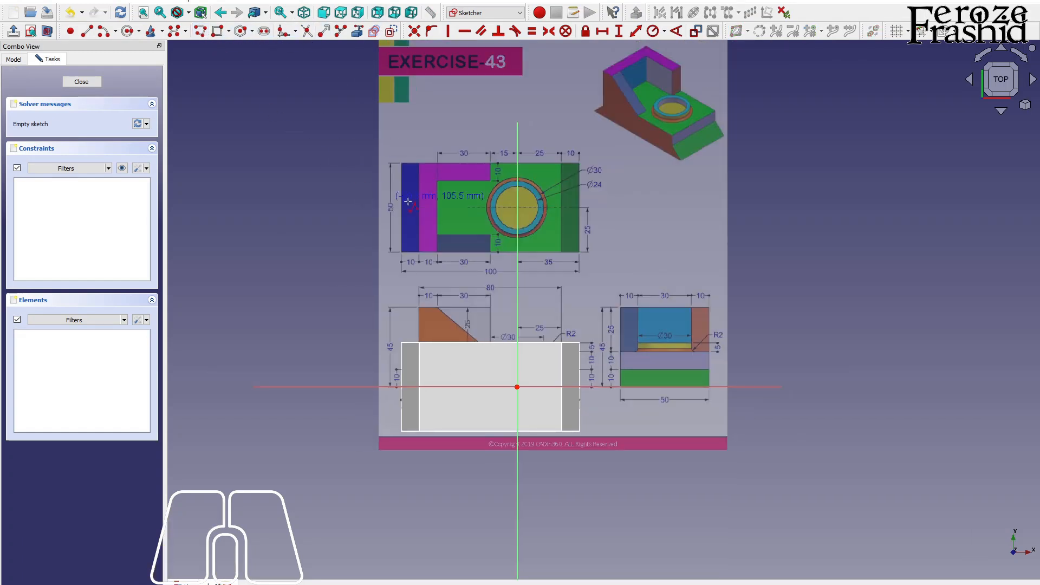
{"action": "left_click", "coordinate": [491, 357]}
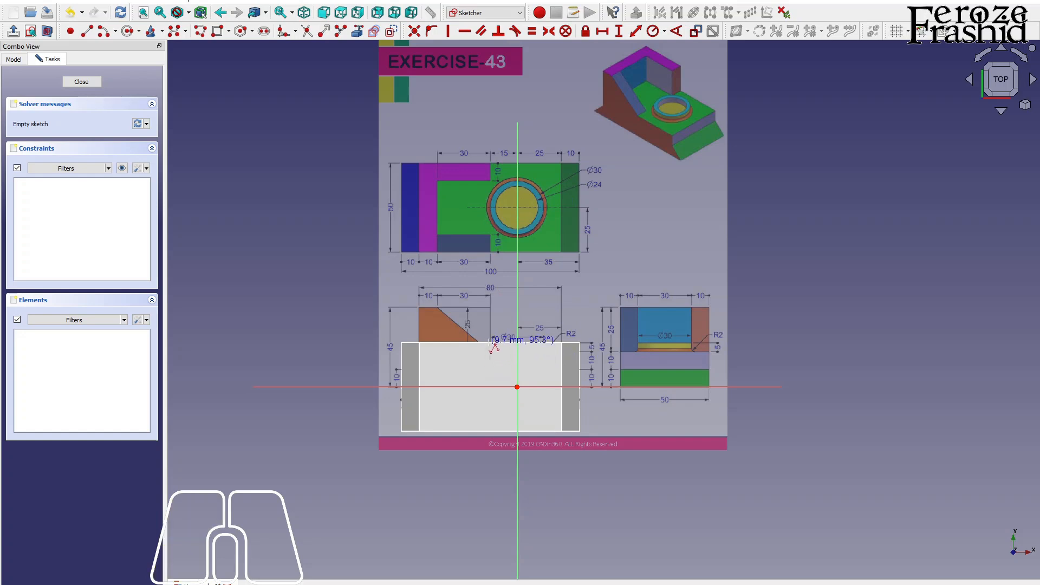
{"action": "left_click", "coordinate": [493, 343]}
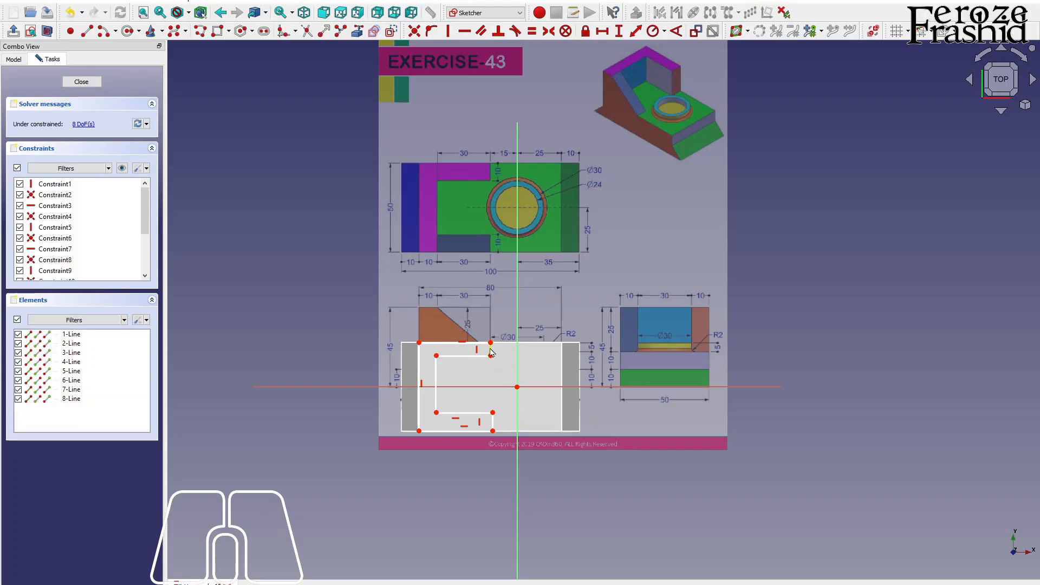
Make the two short end edges of the C-shaped profile's arms equal and set their vertical length to 10 mm
{"action": "left_click", "coordinate": [491, 350]}
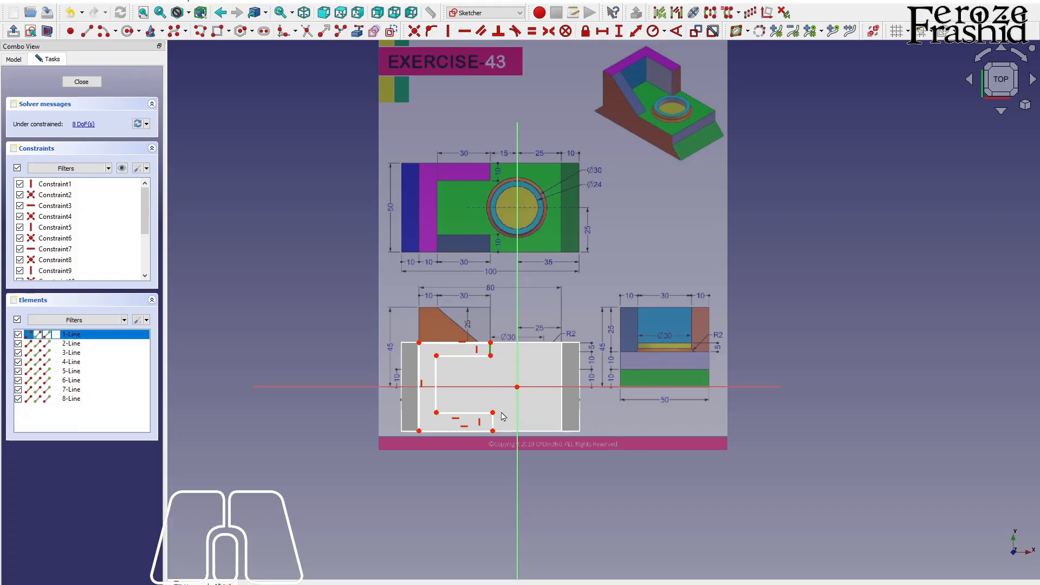
{"action": "left_click", "coordinate": [494, 426]}
{"action": "left_click", "coordinate": [532, 31]}
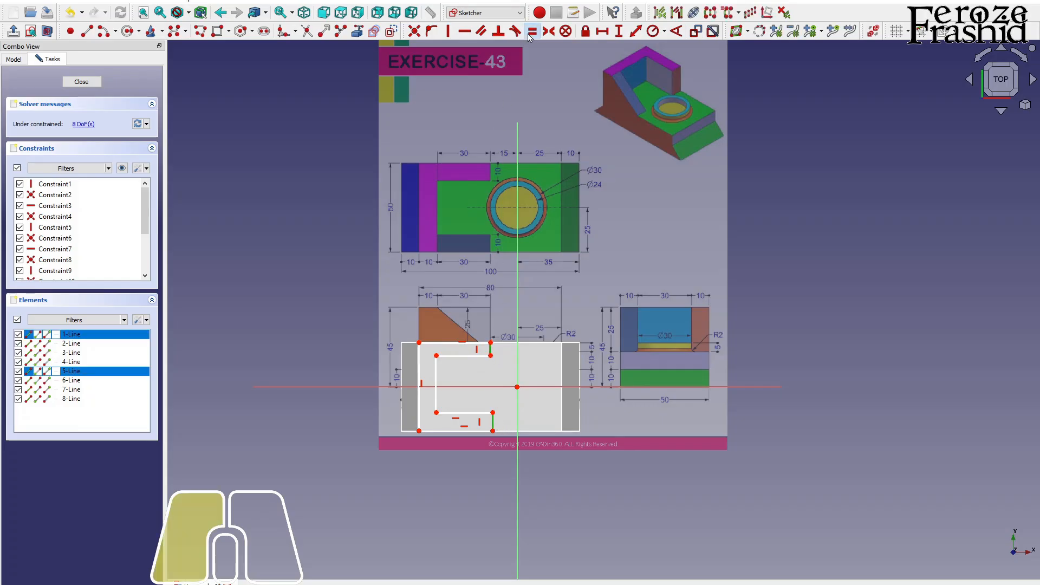
{"action": "left_click", "coordinate": [491, 351]}
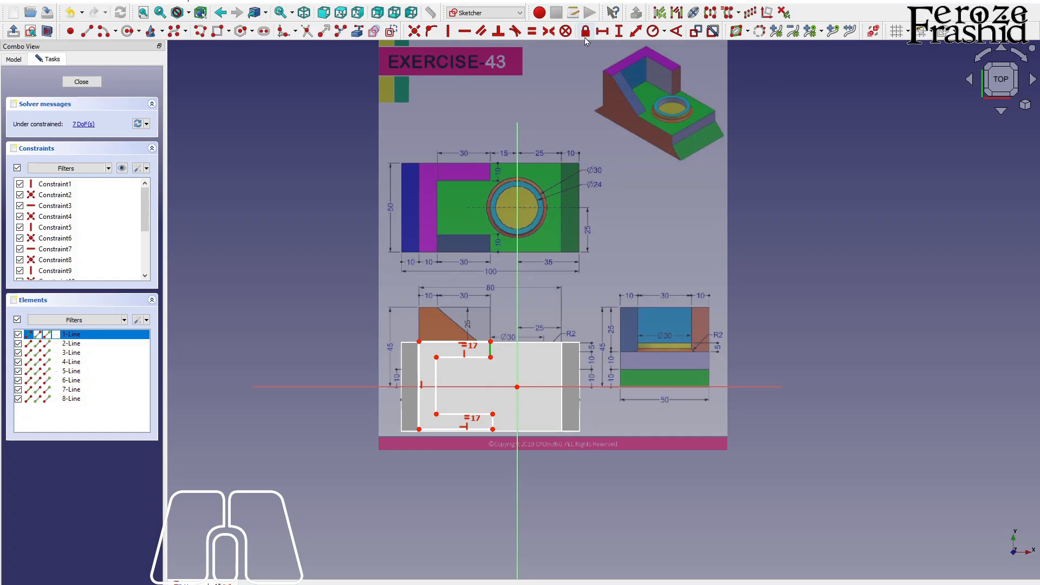
{"action": "left_click", "coordinate": [618, 31]}
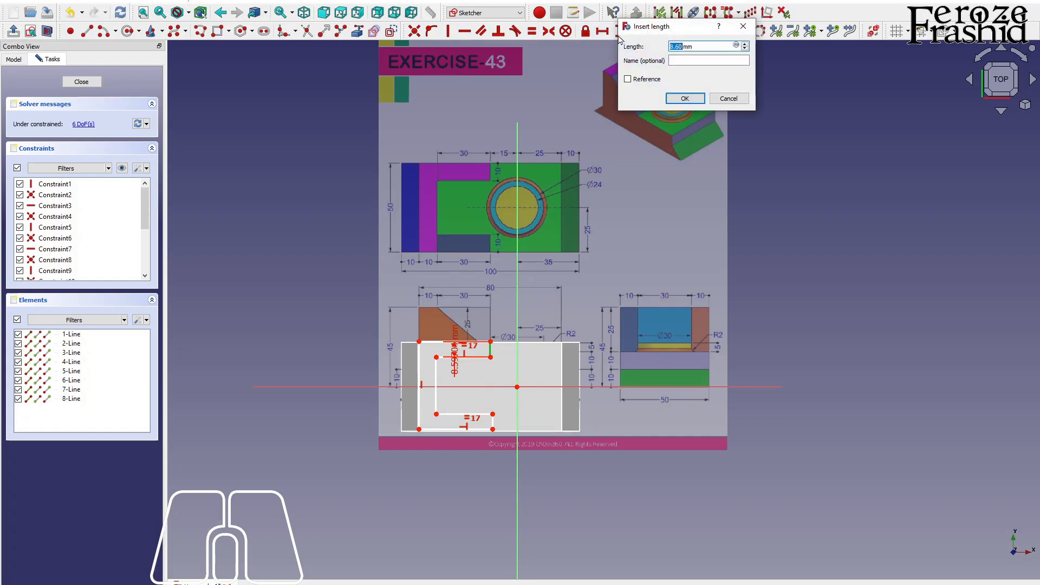
{"action": "type", "text": "10"}
{"action": "key", "text": "Return"}
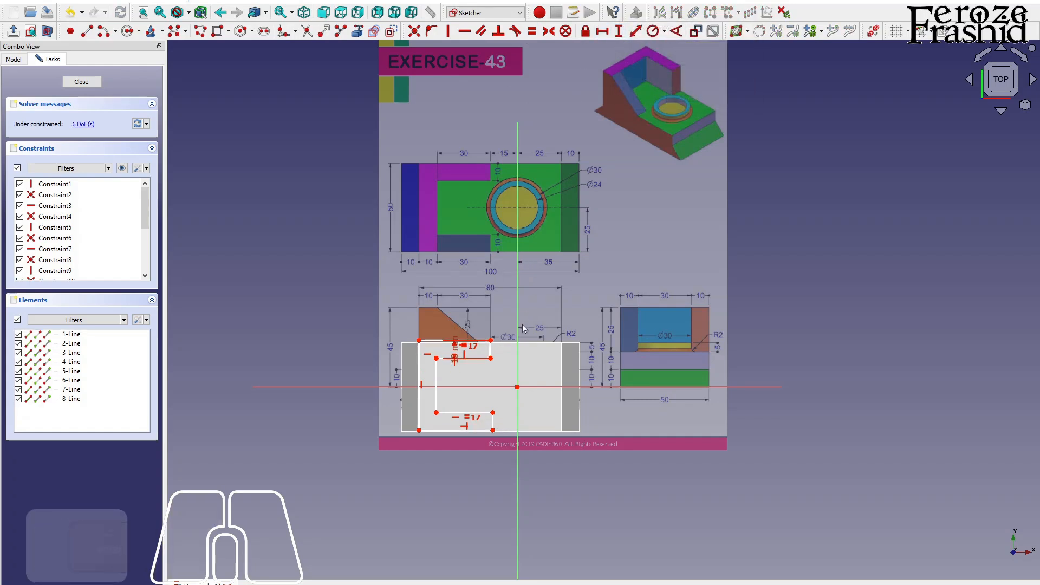
Align the inner end corners of the C-shaped profile's two arms vertically
{"action": "left_click", "coordinate": [492, 361]}
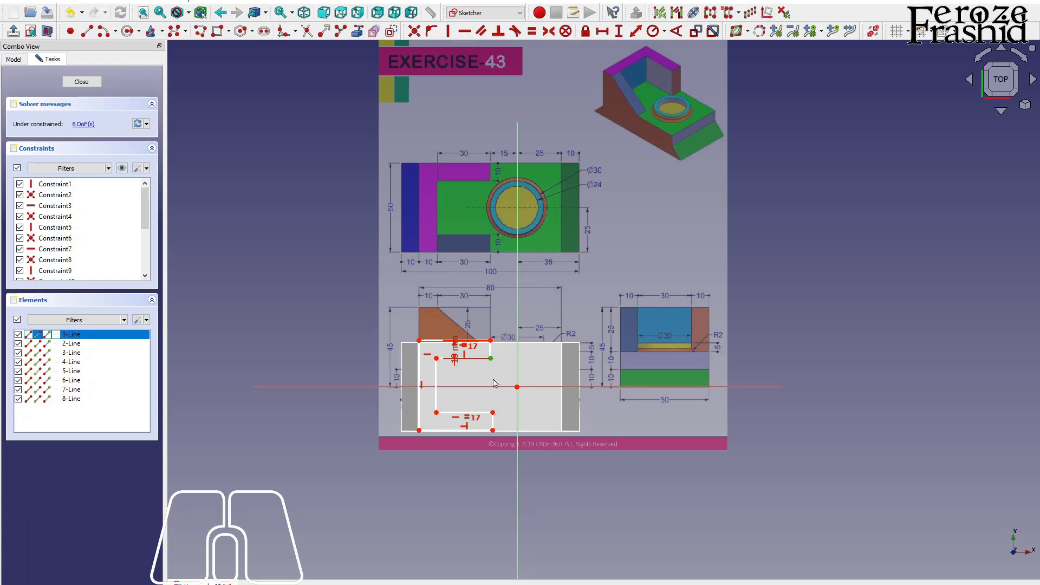
{"action": "left_click", "coordinate": [493, 414]}
{"action": "left_click", "coordinate": [449, 32]}
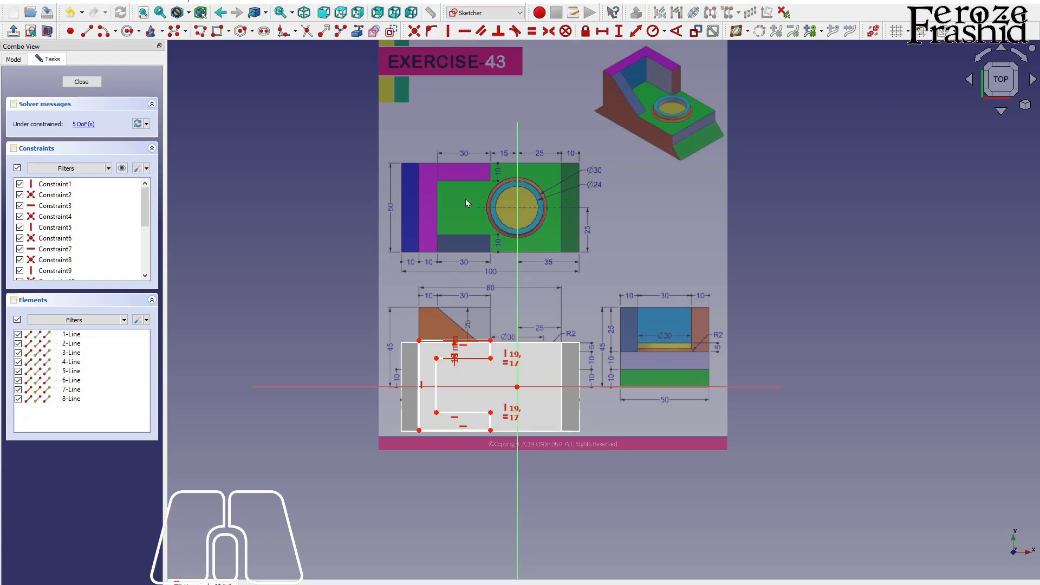
Set the horizontal length of the C-shaped profile's upper outer edge to 40 mm
{"action": "left_click", "coordinate": [473, 343]}
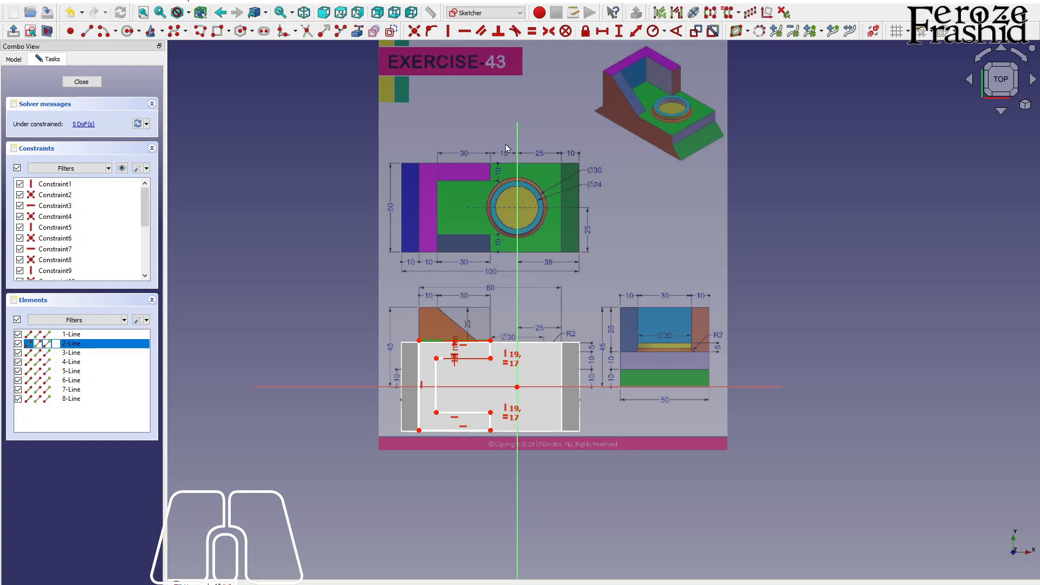
{"action": "left_click", "coordinate": [601, 32]}
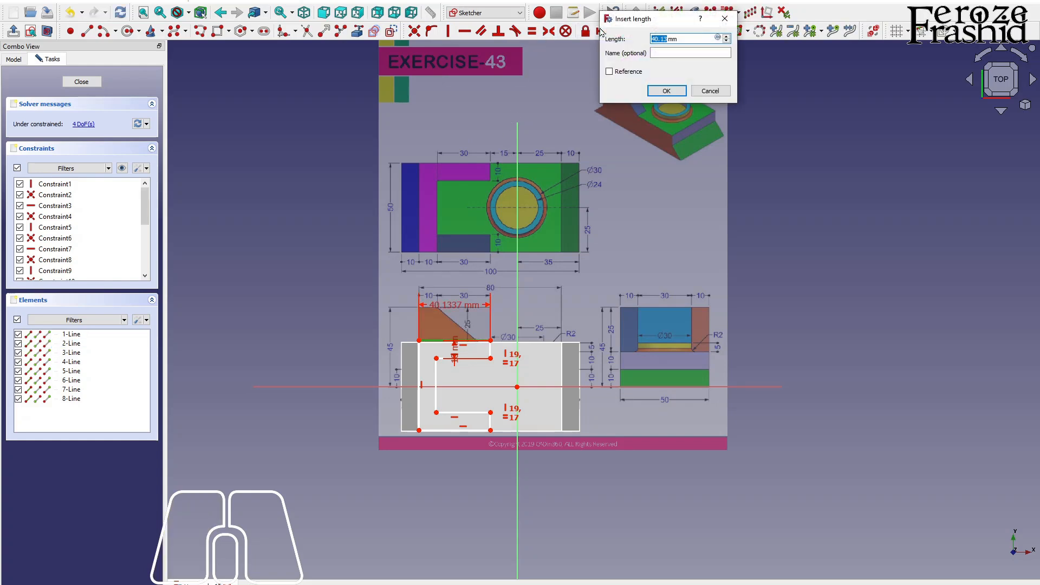
{"action": "type", "text": "40"}
{"action": "key", "text": "Return"}
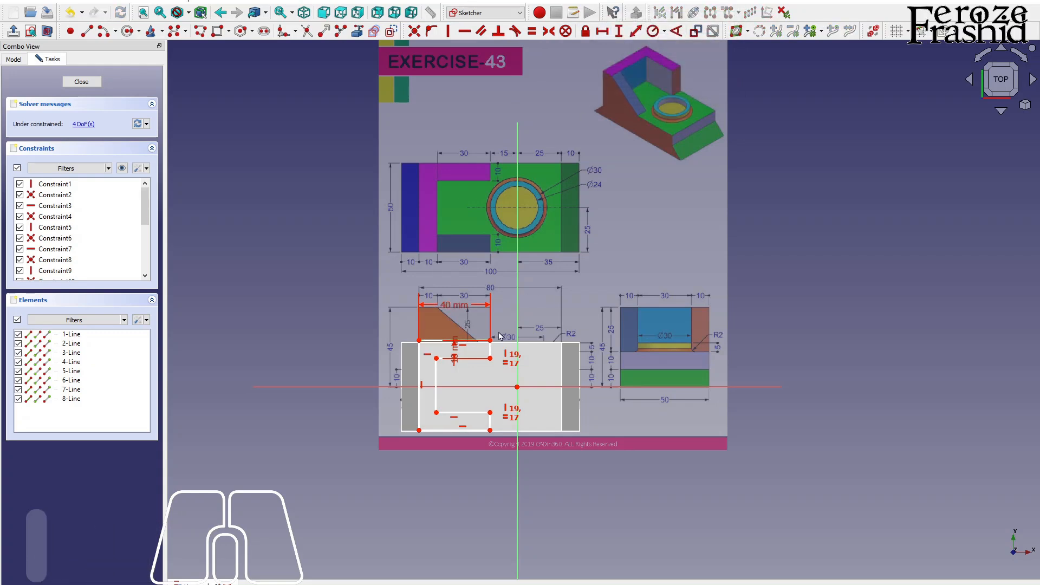
Shift the C-shaped profile slightly and constrain its upper outer corner on the closed side 65 mm horizontally from the vertical axis
{"action": "left_click", "coordinate": [421, 385]}
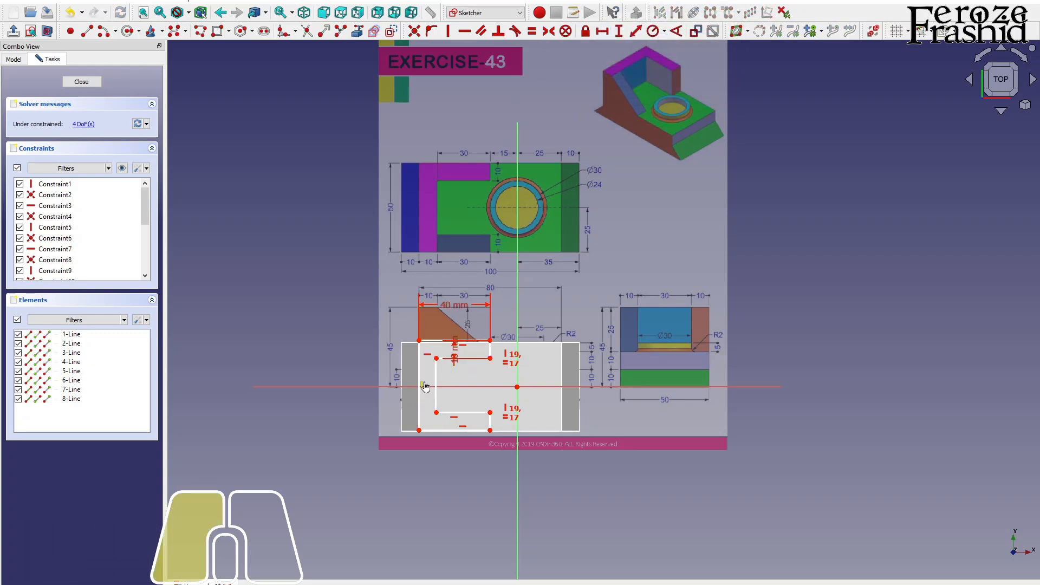
{"action": "left_click_drag", "start_coordinate": [417, 397], "coordinate": [428, 408]}
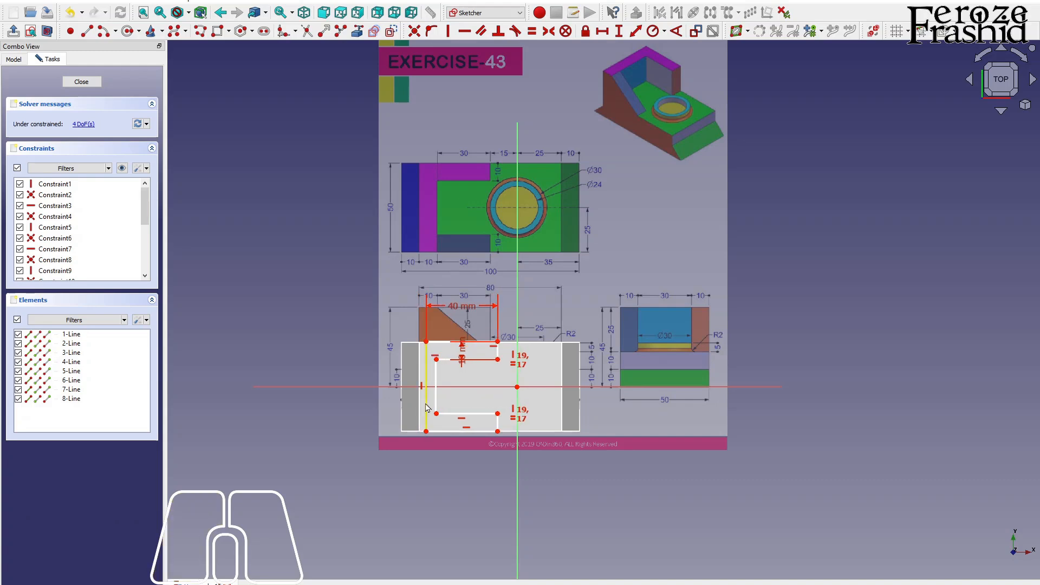
{"action": "left_click", "coordinate": [426, 343]}
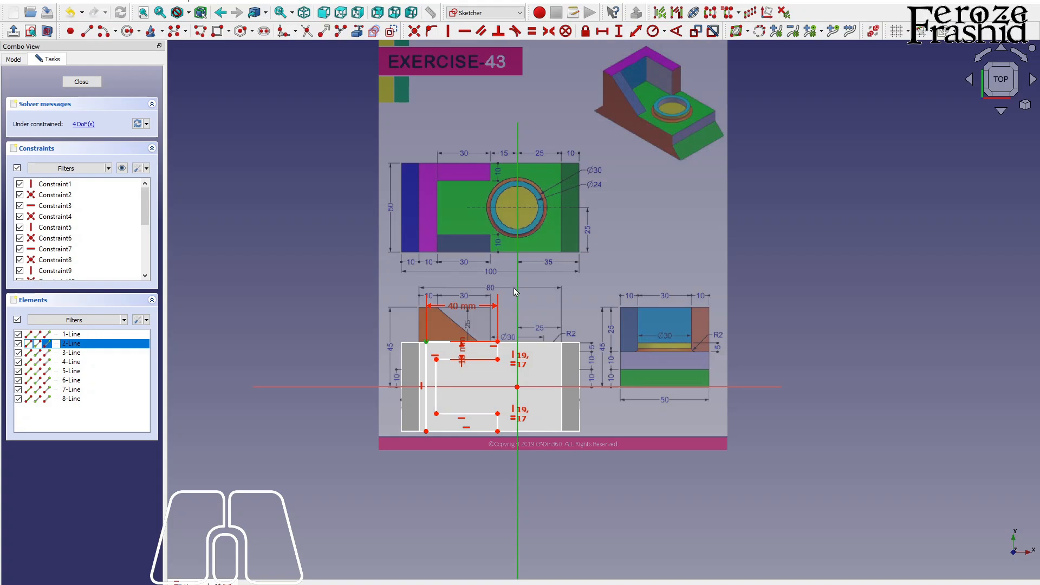
{"action": "left_click", "coordinate": [602, 31]}
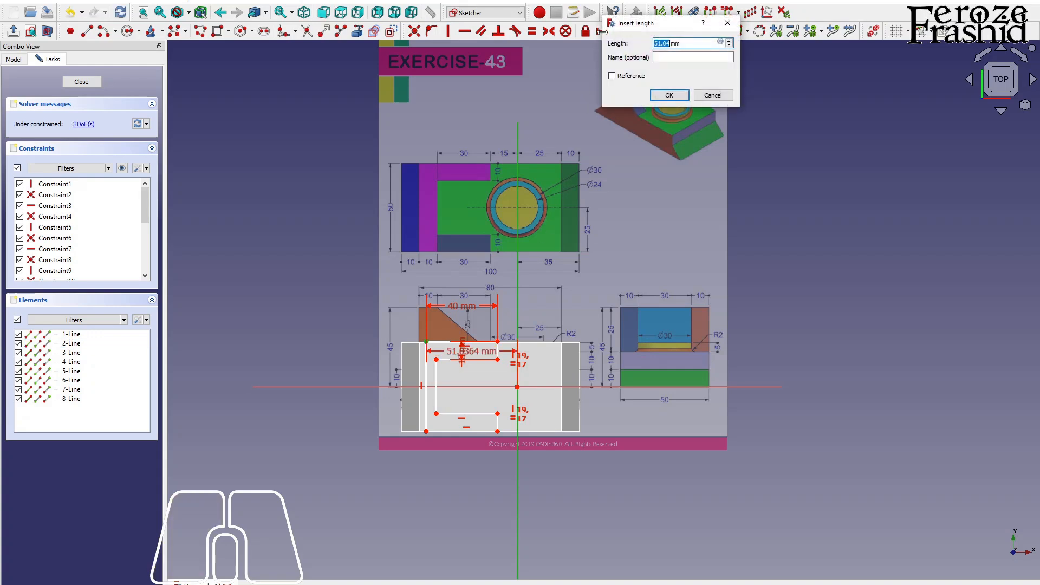
{"action": "type", "text": "65"}
{"action": "key", "text": "Return"}
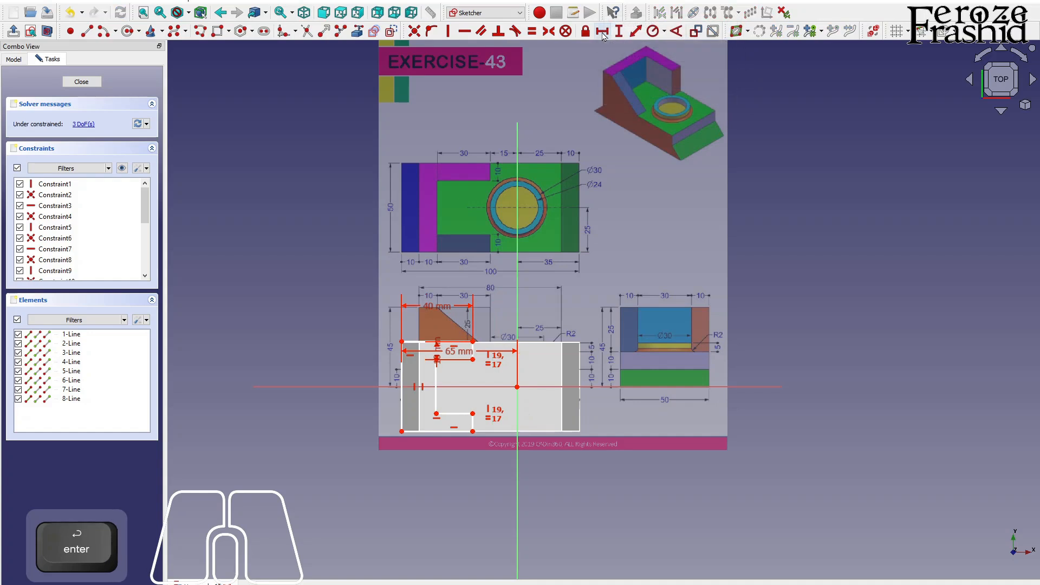
Move the 65 mm dimension above the 40 mm one and set the profile's distance from the vertical axis to 55 mm
{"action": "double_click", "coordinate": [432, 310]}
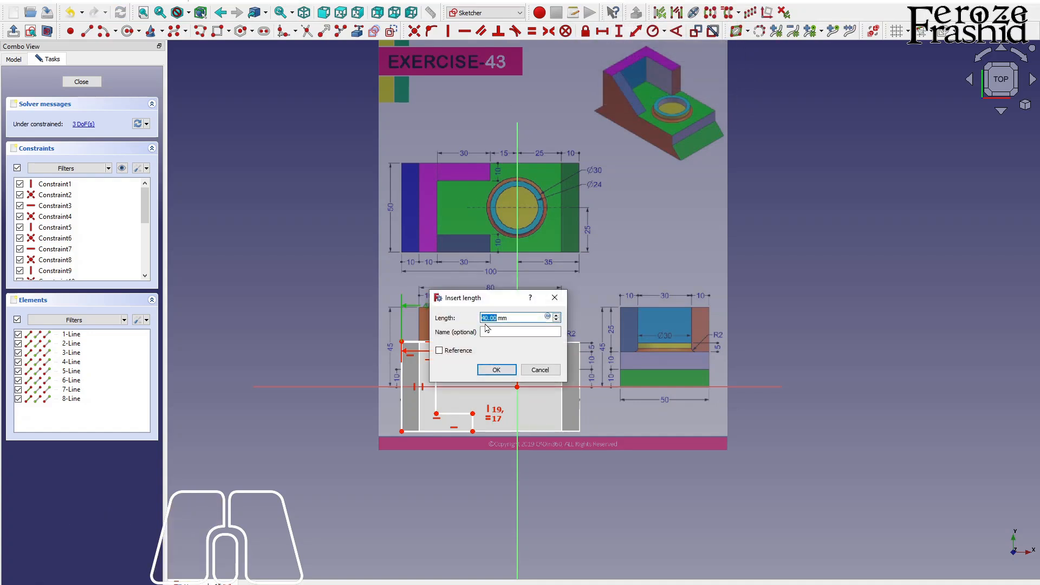
{"action": "key", "text": "Return"}
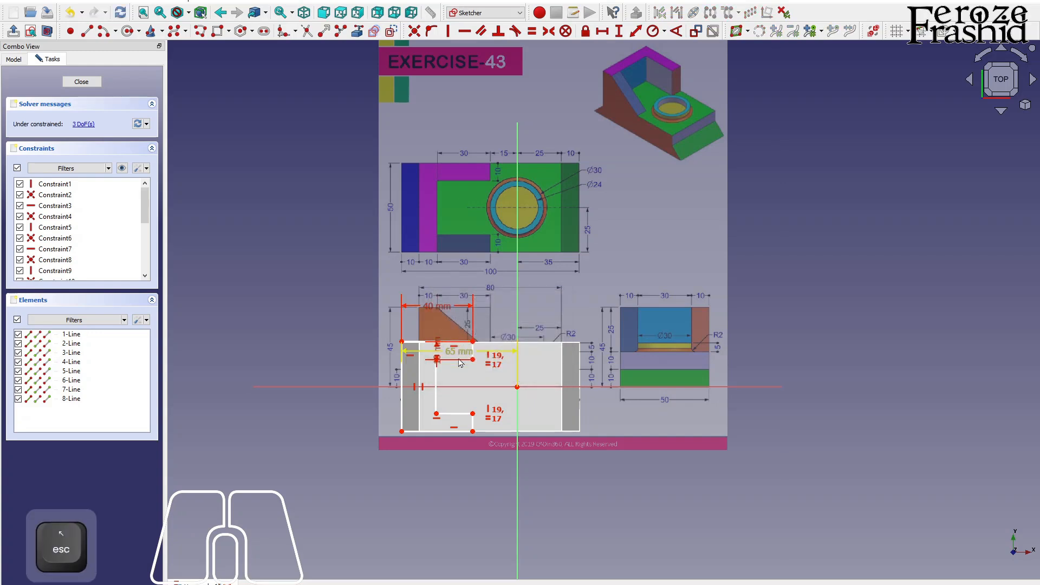
{"action": "left_click_drag", "start_coordinate": [462, 358], "coordinate": [466, 293]}
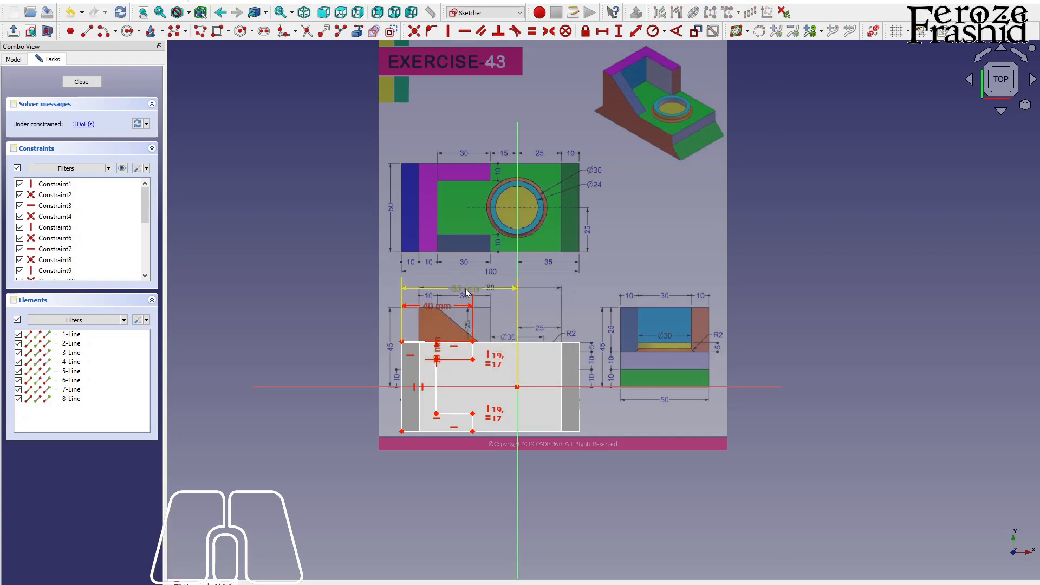
{"action": "double_click", "coordinate": [466, 293]}
{"action": "type", "text": "55"}
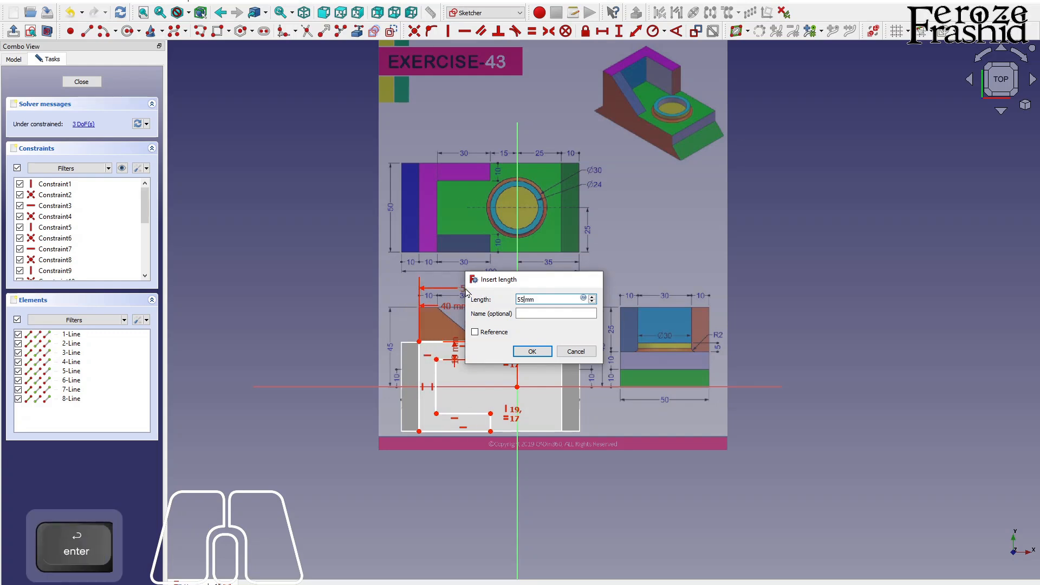
{"action": "key", "text": "Return"}
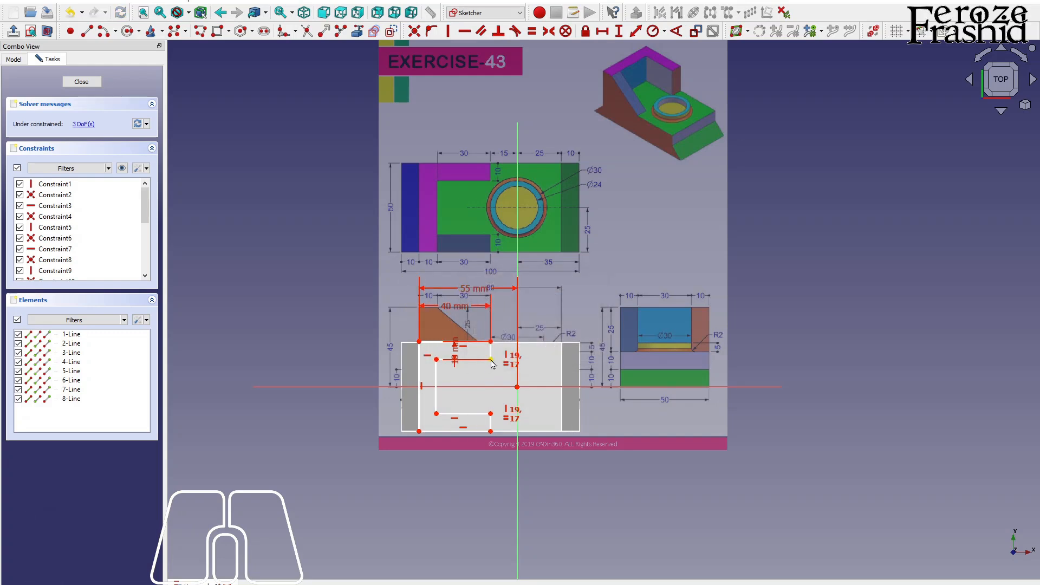
Make the inner end corners of the C-shaped profile's two arms symmetric about the horizontal axis
{"action": "left_click", "coordinate": [491, 359]}
{"action": "left_click", "coordinate": [490, 414]}
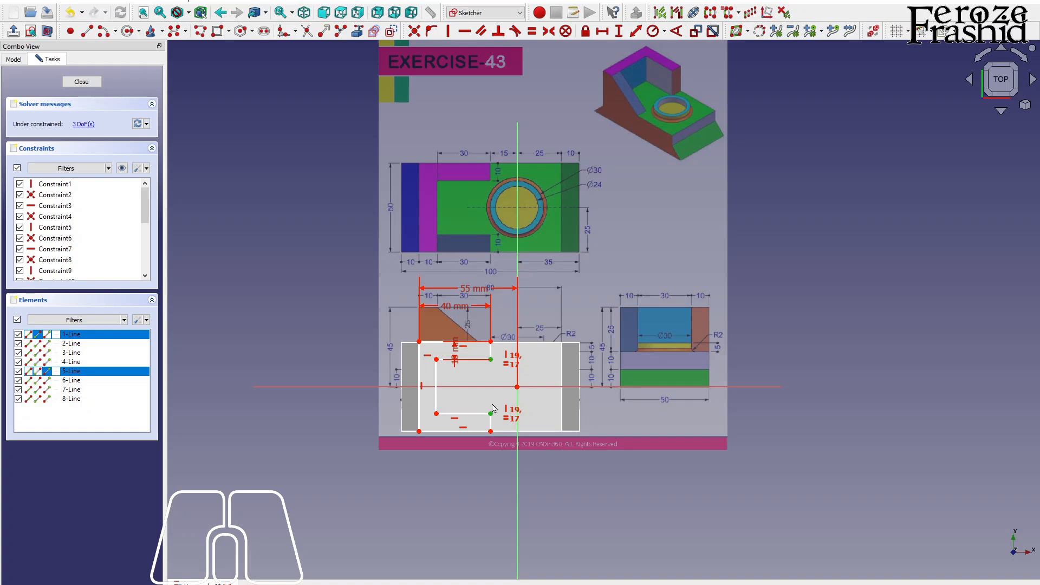
{"action": "left_click", "coordinate": [497, 387]}
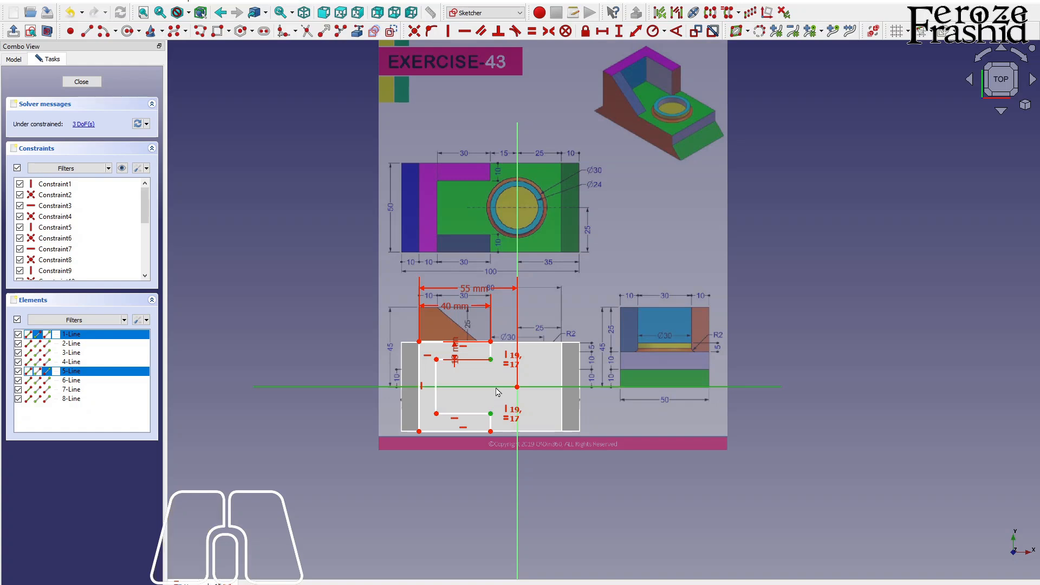
{"action": "left_click", "coordinate": [550, 32]}
{"action": "left_click_drag", "start_coordinate": [487, 435], "coordinate": [477, 436]}
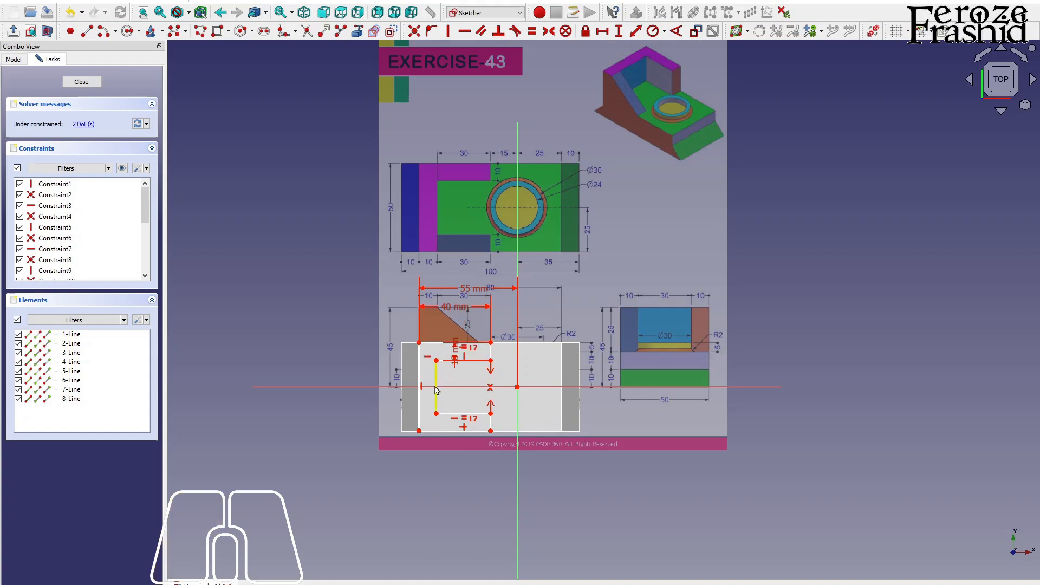
Set the vertical length of the C-shaped profile's long outer edge to 50 mm
{"action": "left_click", "coordinate": [421, 373]}
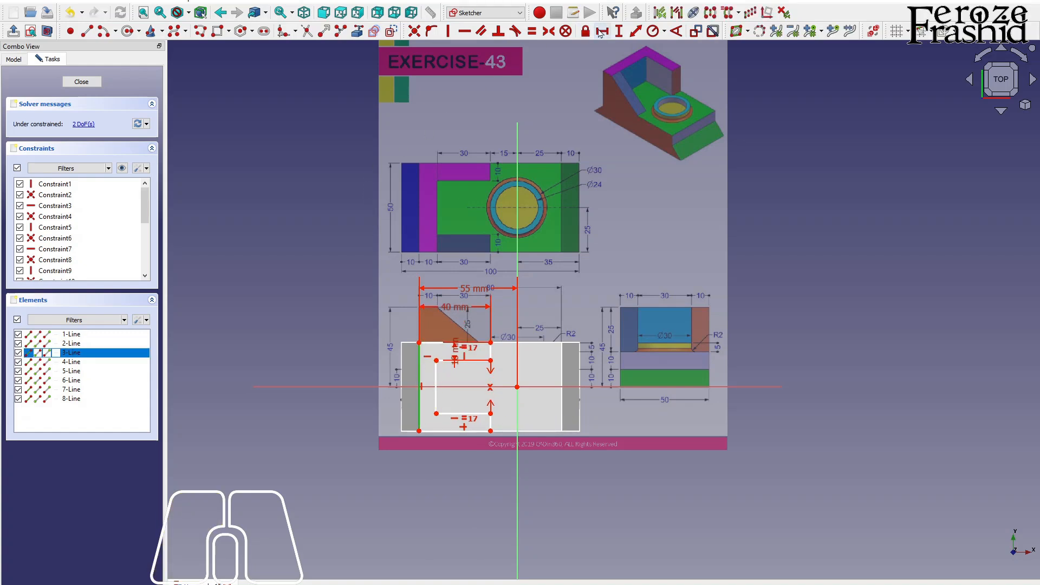
{"action": "left_click", "coordinate": [618, 32]}
{"action": "type", "text": "50"}
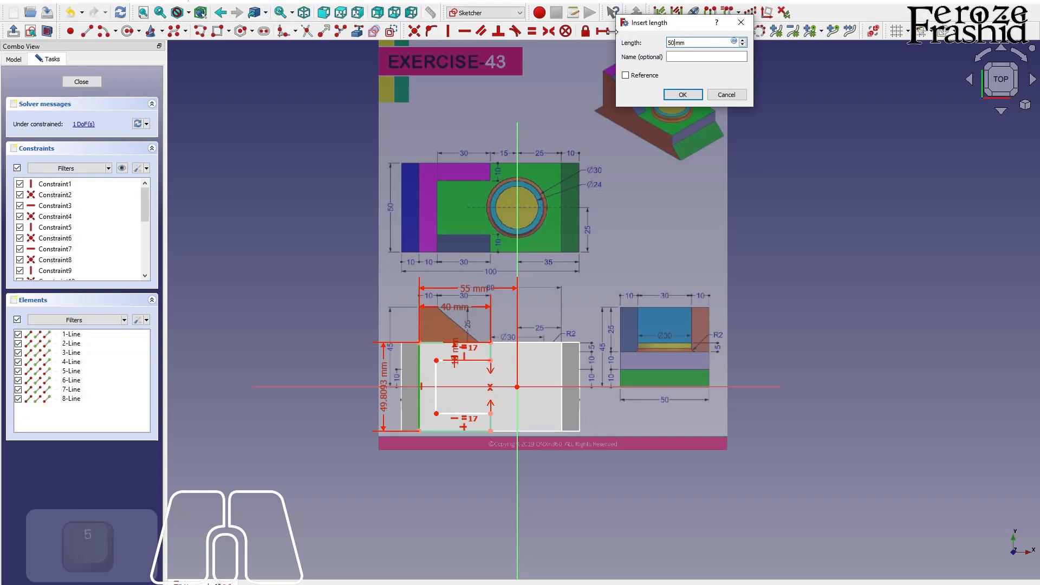
{"action": "key", "text": "Return"}
Constrain the profile's upper inner corner 10 mm from the long outer vertical edge
{"action": "left_click_drag", "start_coordinate": [437, 362], "coordinate": [437, 362]}
{"action": "left_click", "coordinate": [436, 363]}
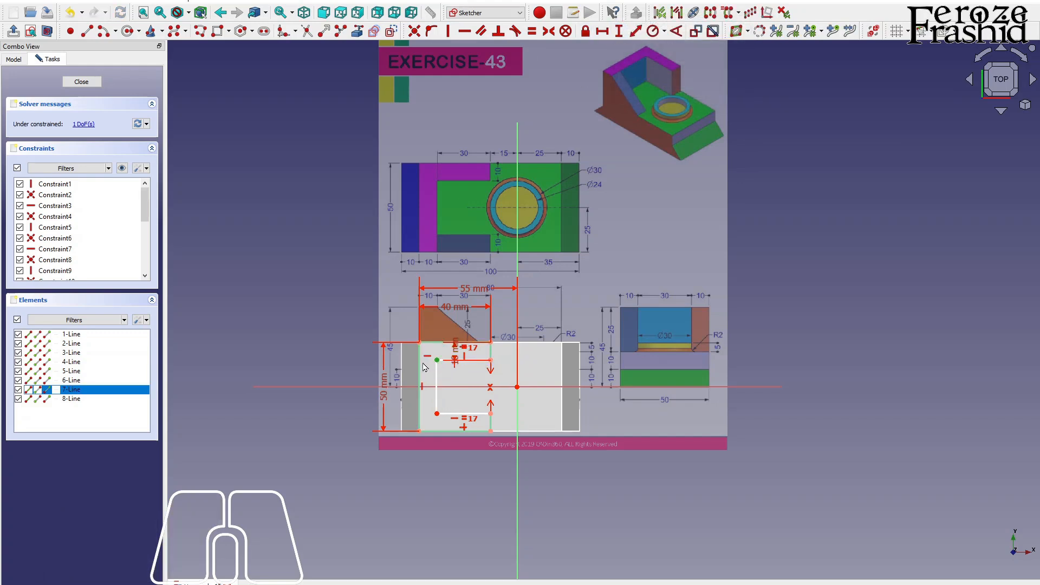
{"action": "left_click", "coordinate": [419, 379]}
{"action": "left_click", "coordinate": [634, 33]}
{"action": "type", "text": "10"}
{"action": "key", "text": "Return"}
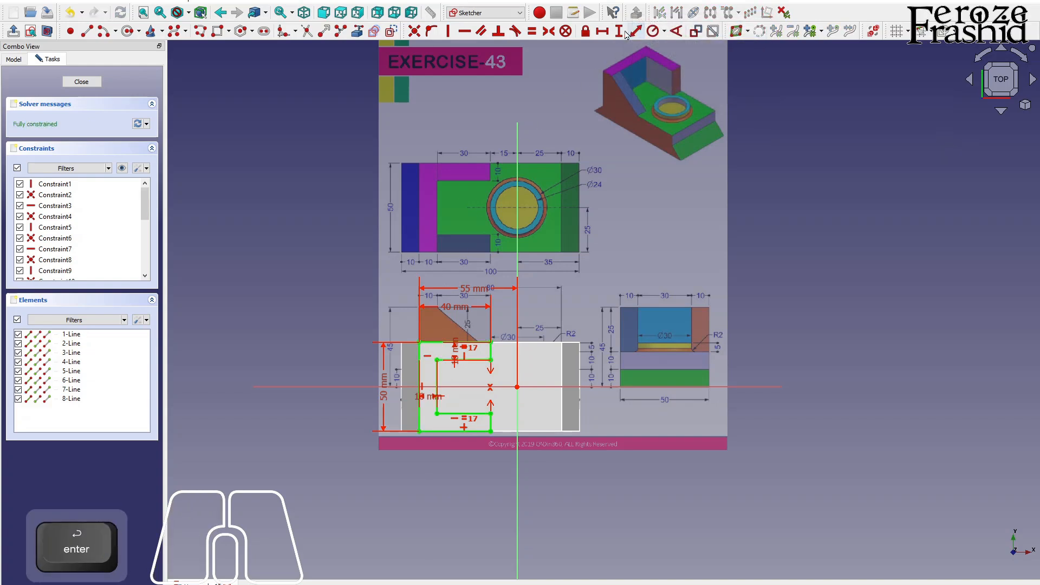
Close the C-shaped profile's sketch and rename it sksWall
{"action": "left_click", "coordinate": [82, 81]}
{"action": "key", "text": "alt"}
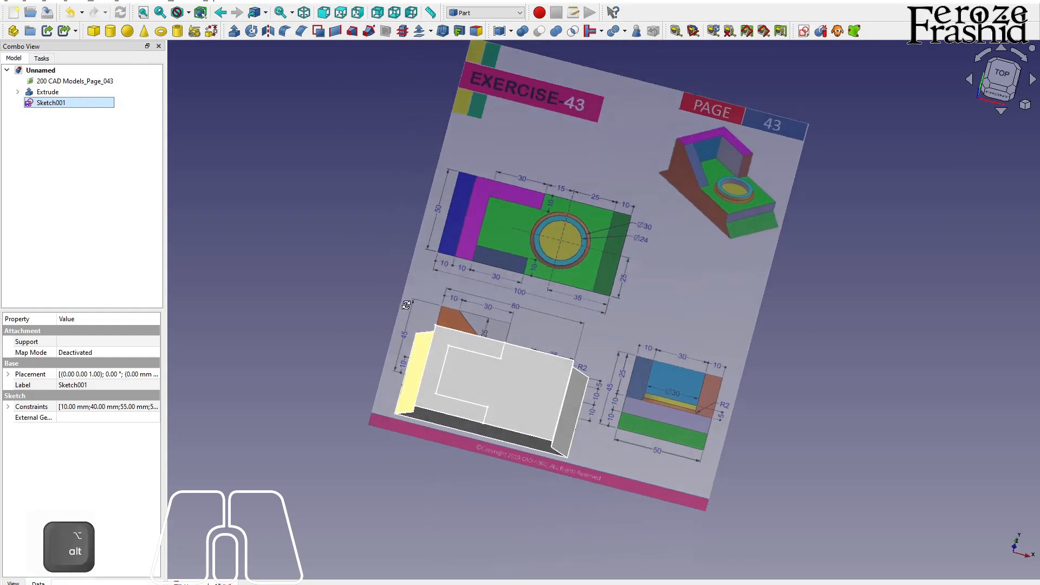
{"action": "key", "text": "alt"}
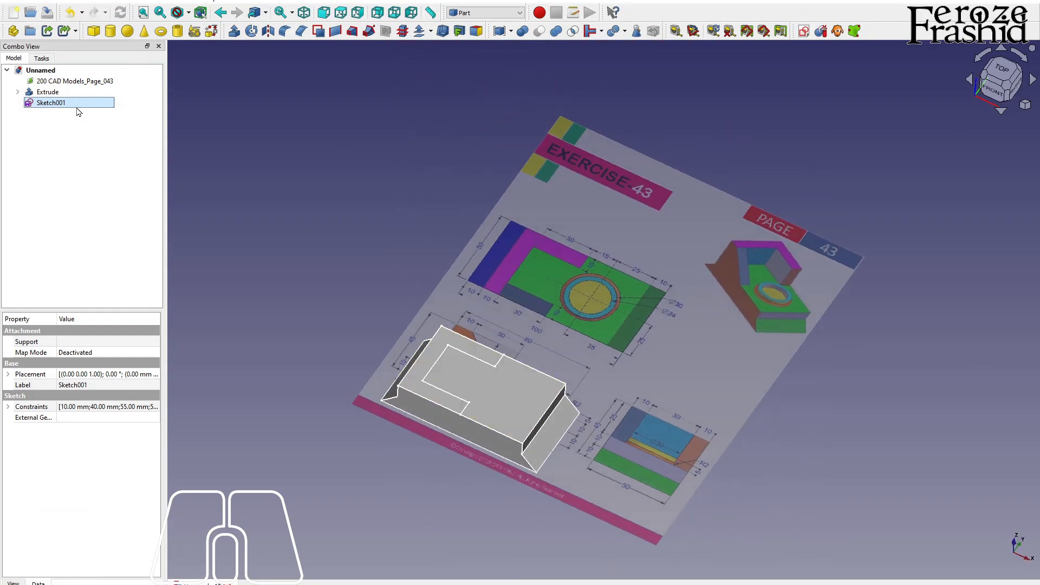
{"action": "key", "text": "F2"}
{"action": "type", "text": "s"}
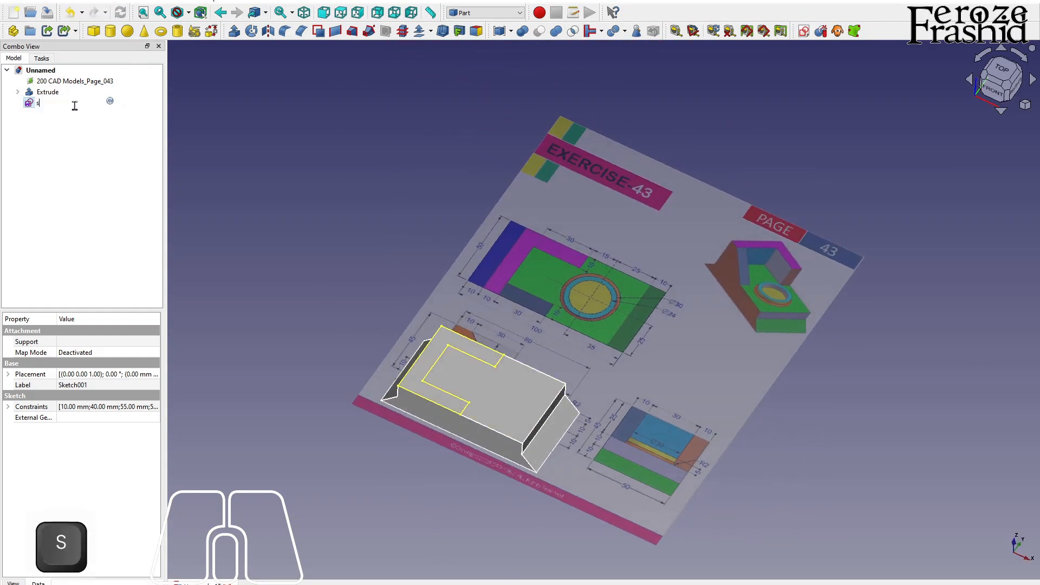
{"action": "type", "text": "ksWall"}
{"action": "key", "text": "Return"}
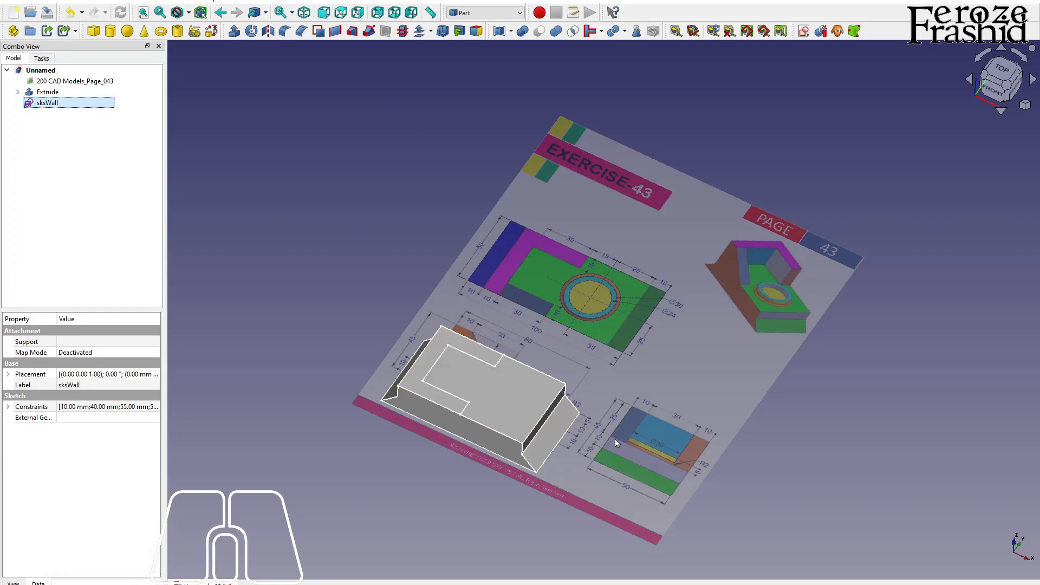
Extrude the sksWall sketch 25 mm along its normal as a solid
{"action": "scroll", "coordinate": [615, 437], "scroll_direction": "up", "scroll_amount": 3}
{"action": "scroll", "coordinate": [625, 414], "scroll_direction": "down", "scroll_amount": 1}
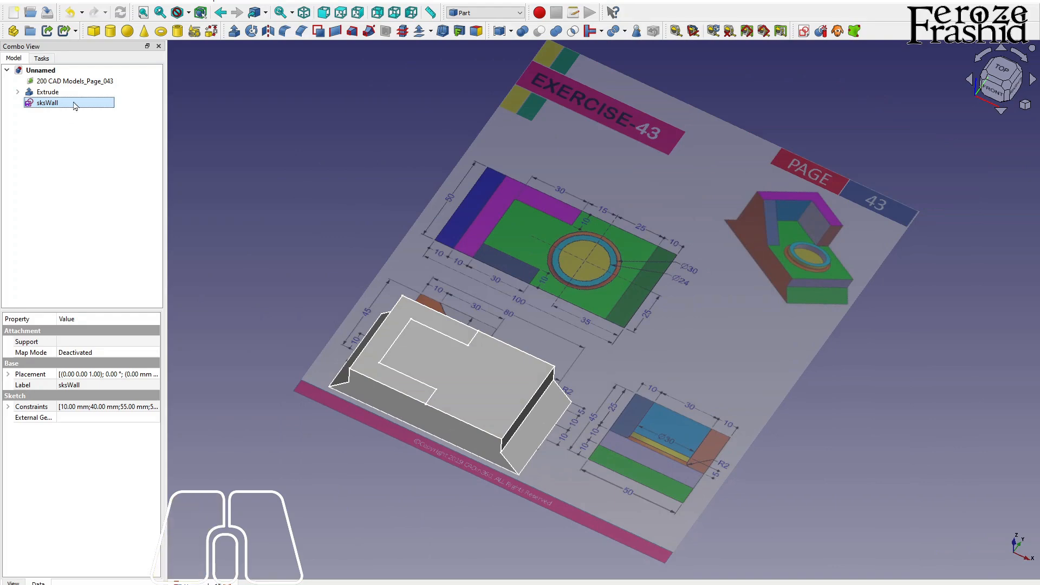
{"action": "left_click", "coordinate": [234, 31]}
{"action": "key", "text": "Return"}
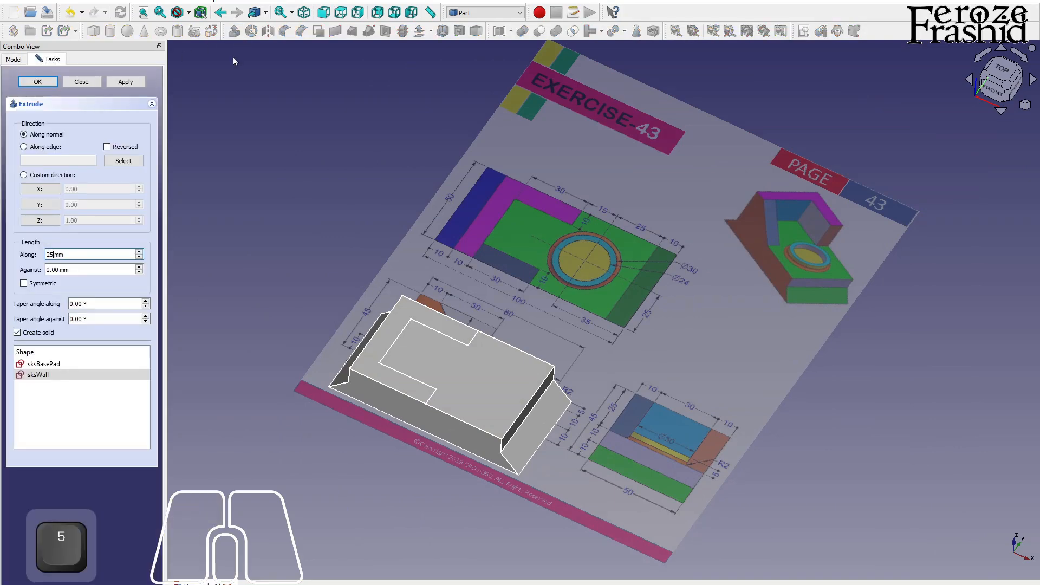
{"action": "key", "text": "alt"}
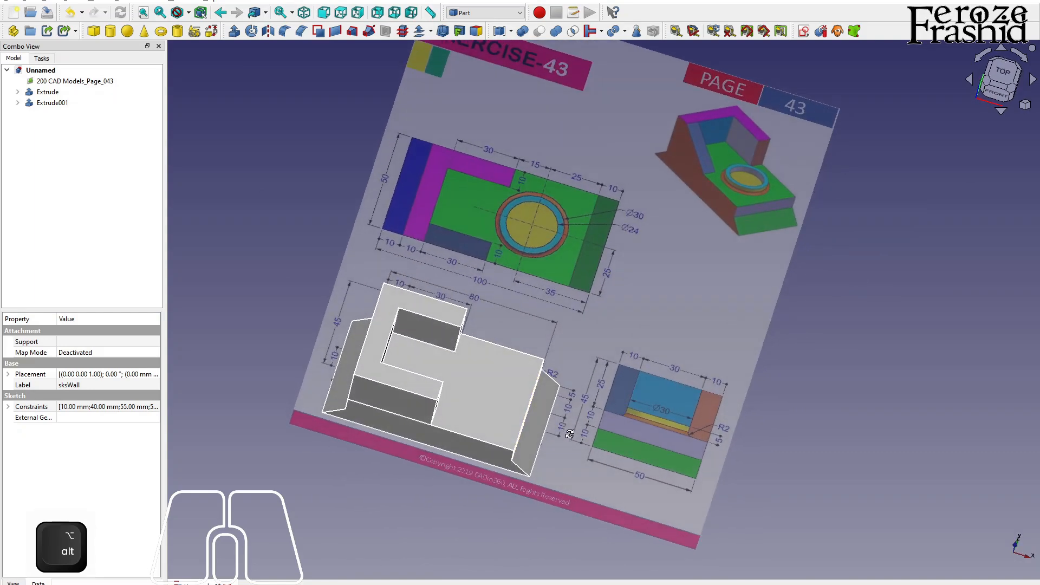
Measure the length of the front arm's inner top edge on the raised wall with the linear measurement tool
{"action": "scroll", "coordinate": [437, 389], "scroll_direction": "up", "scroll_amount": 3}
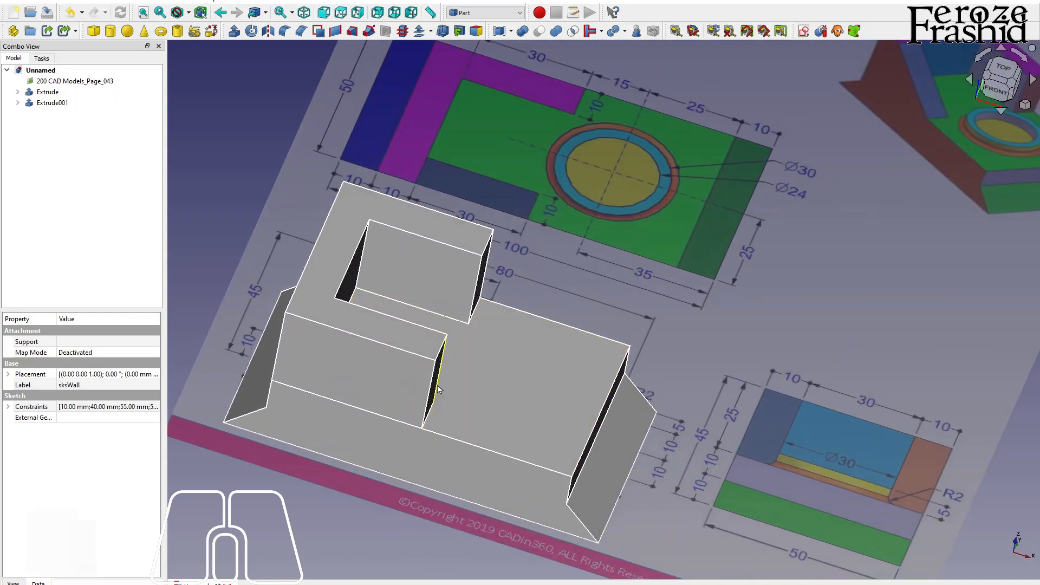
{"action": "key", "text": "alt"}
{"action": "mouse_move", "coordinate": [452, 421]}
{"action": "middle_mouse_down", "text": "alt"}
{"action": "mouse_move", "coordinate": [454, 436]}
{"action": "mouse_move", "coordinate": [450, 428]}
{"action": "middle_mouse_up", "text": "alt"}
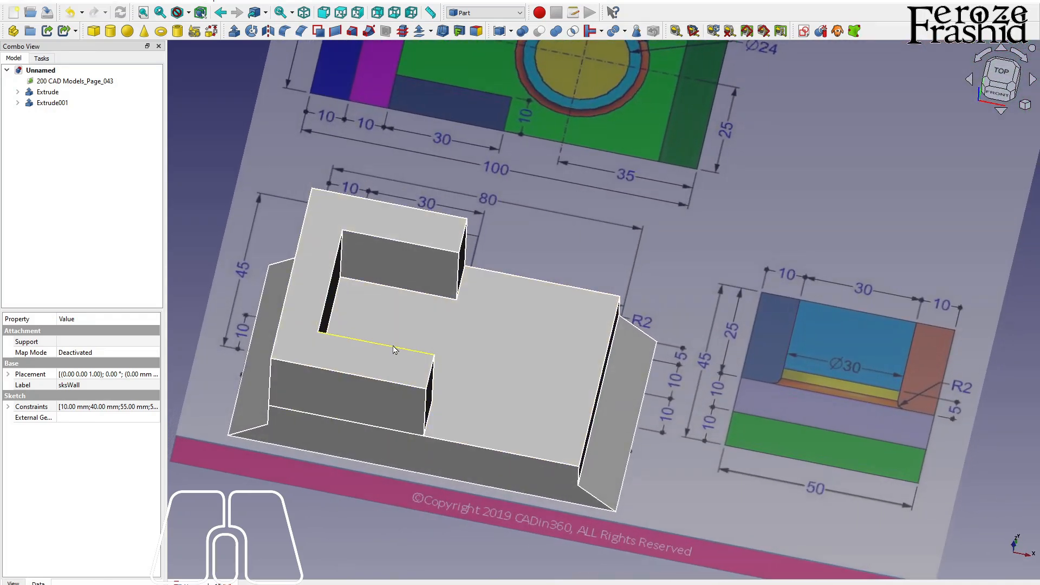
{"action": "left_click", "coordinate": [676, 31]}
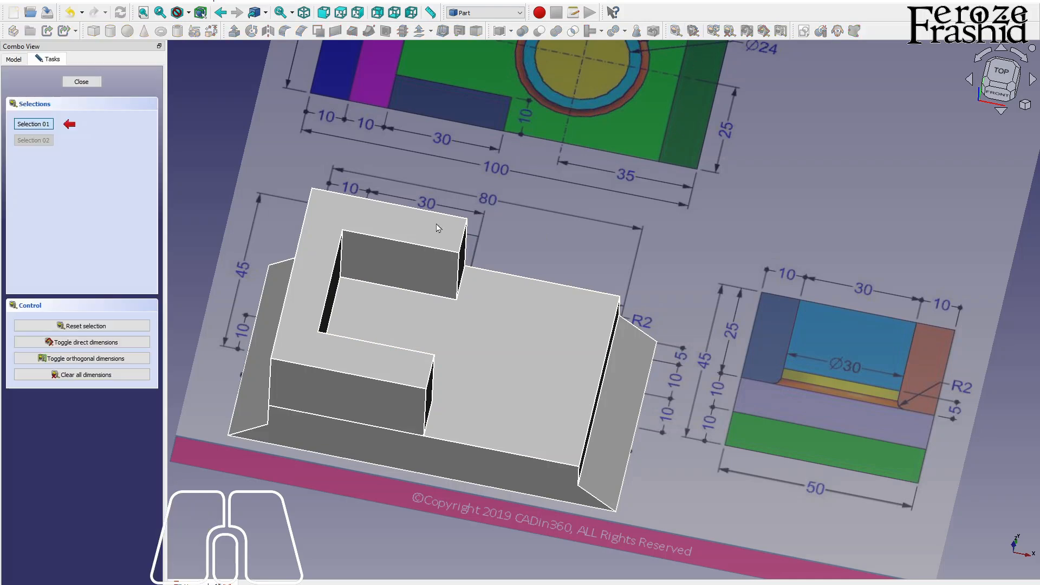
{"action": "left_click", "coordinate": [321, 325]}
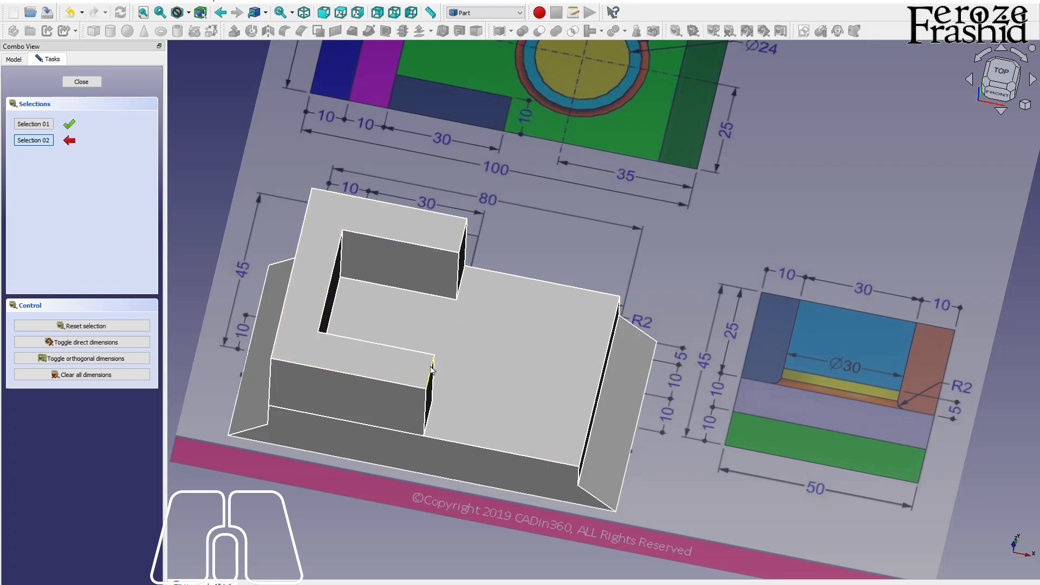
{"action": "left_click", "coordinate": [433, 370]}
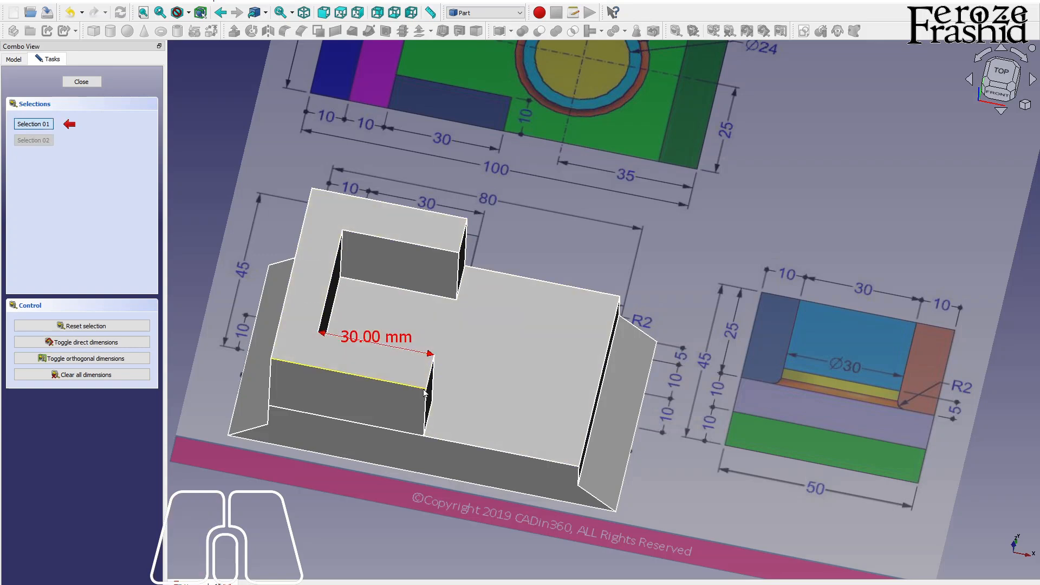
Measure the height of the outer vertical edge at the end of the wall's front arm and close the measurement tool
{"action": "left_click", "coordinate": [430, 382]}
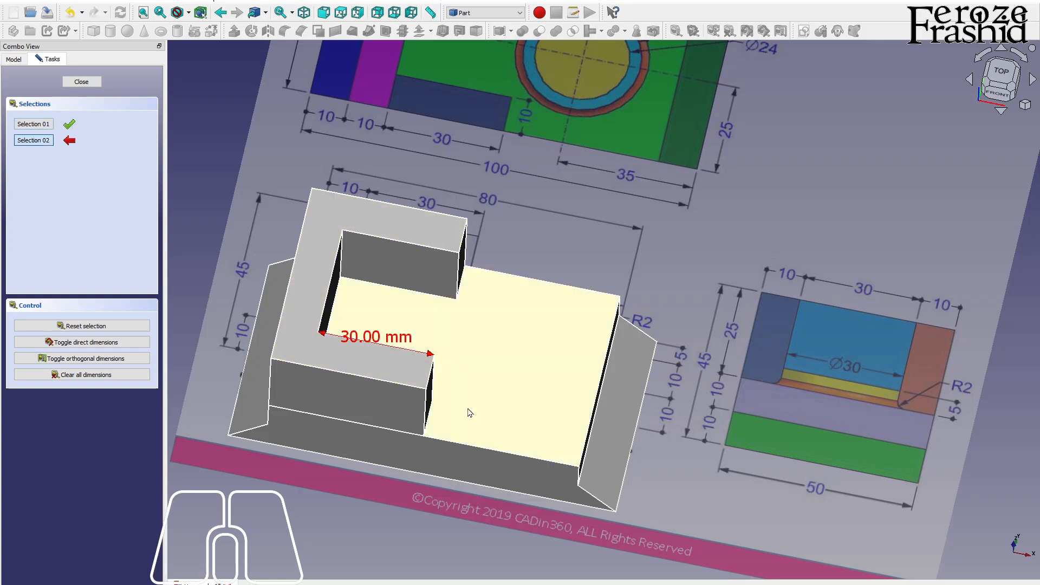
{"action": "key", "text": "alt"}
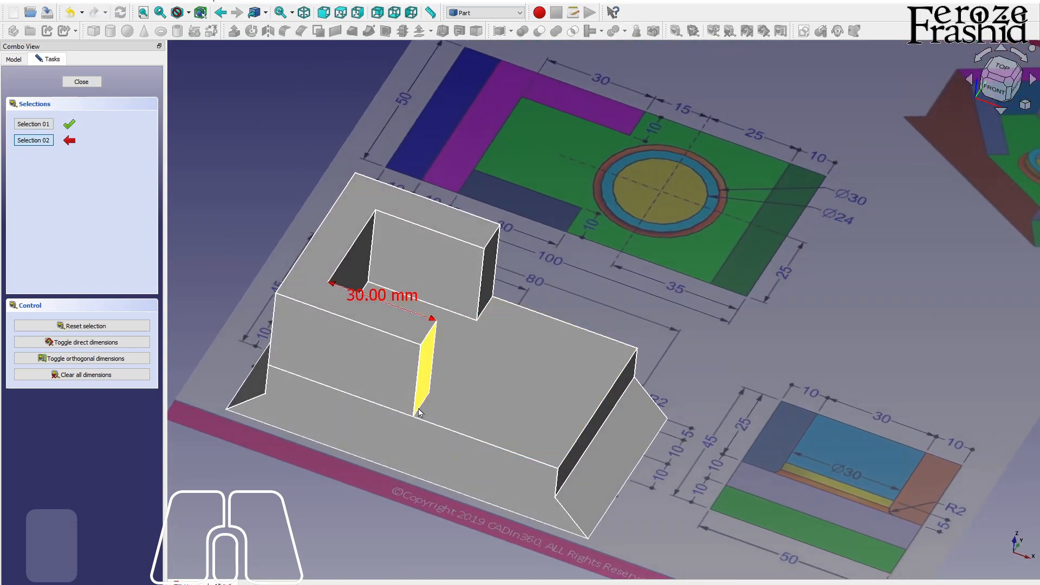
{"action": "scroll", "coordinate": [422, 412], "scroll_direction": "up", "scroll_amount": 6}
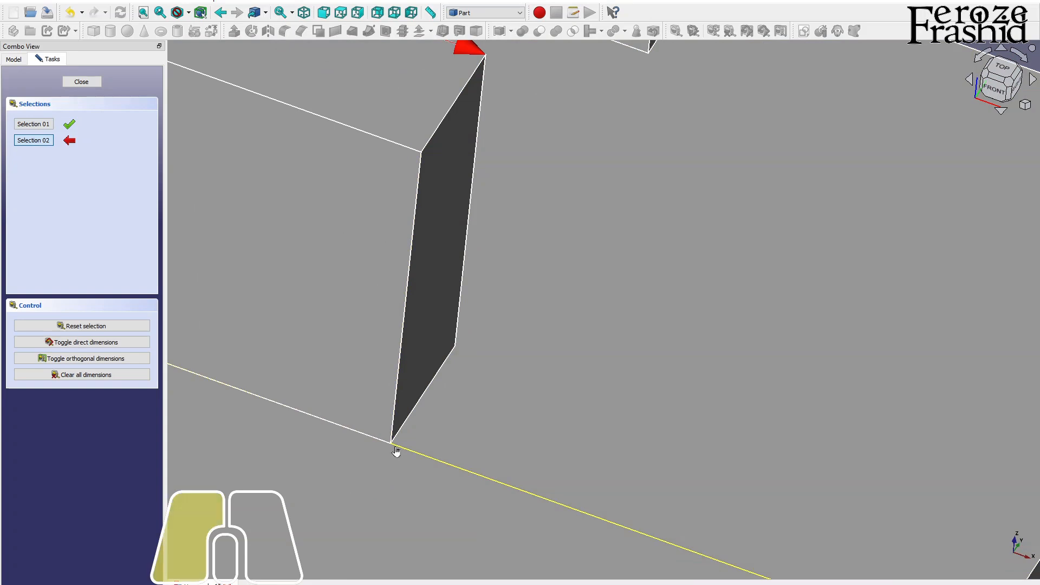
{"action": "left_click", "coordinate": [395, 446]}
{"action": "scroll", "coordinate": [418, 401], "scroll_direction": "down", "scroll_amount": 6}
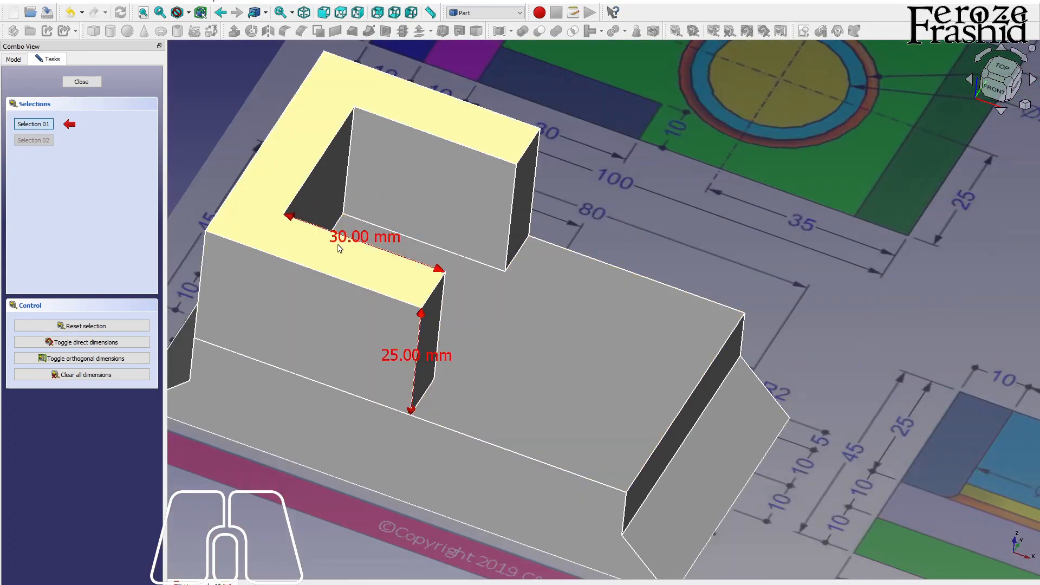
{"action": "left_click", "coordinate": [81, 82]}
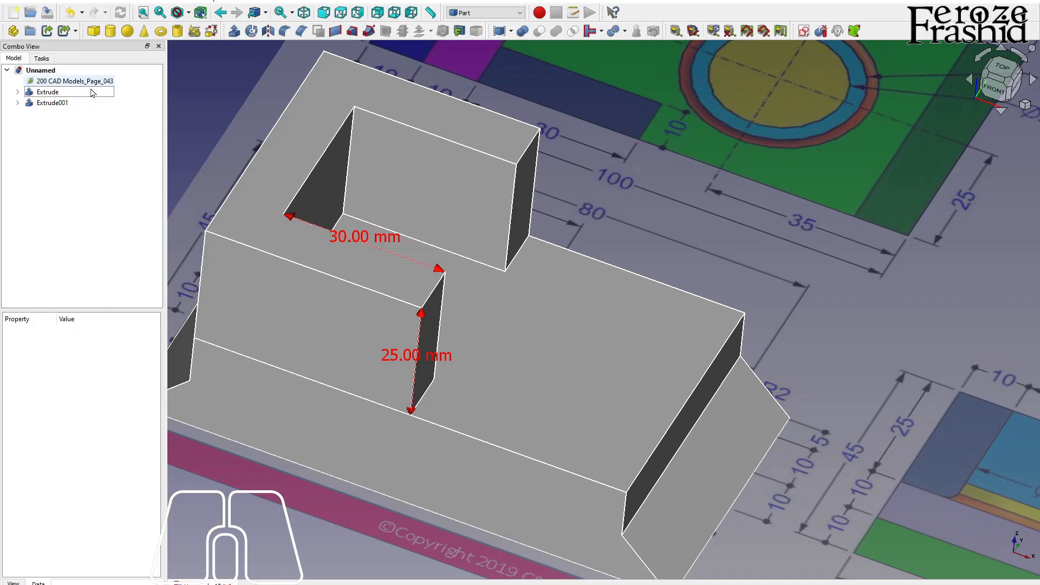
Chamfer the top end edge of the wall's front arm using two distances, 29.99 mm and 24.99 mm
{"action": "left_click", "coordinate": [435, 293]}
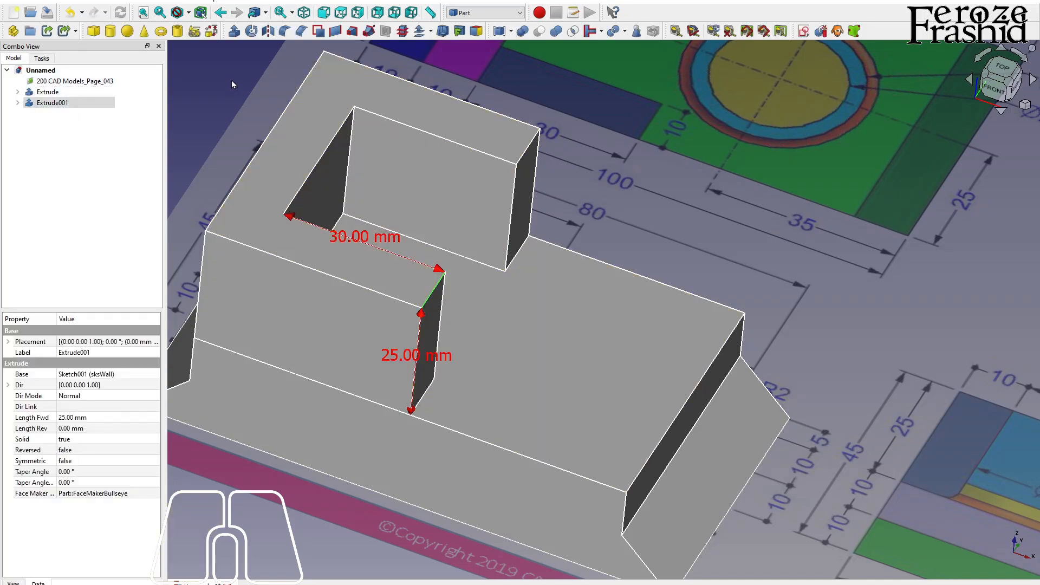
{"action": "left_click", "coordinate": [301, 31]}
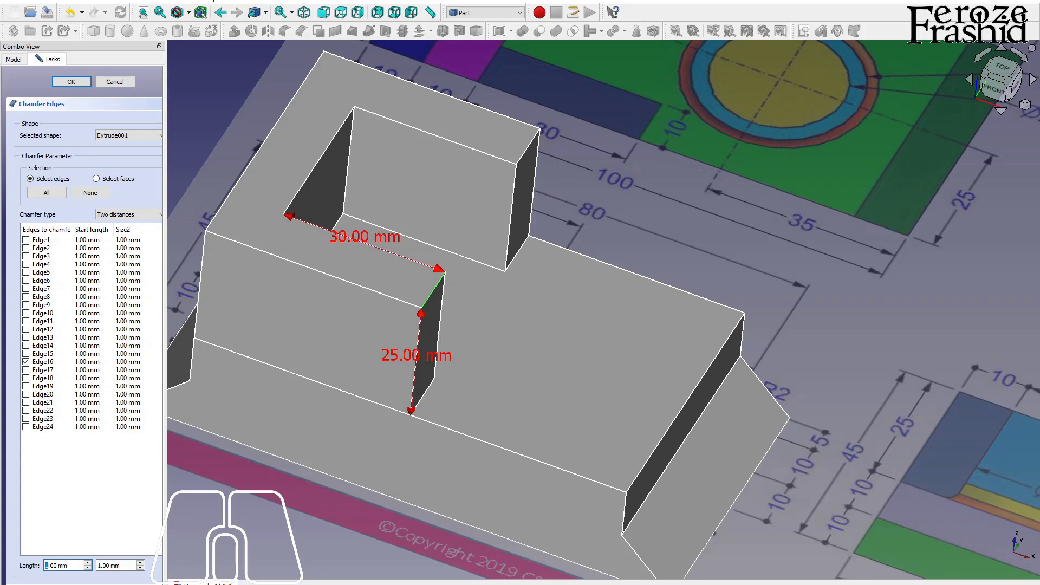
{"action": "type", "text": "9.99"}
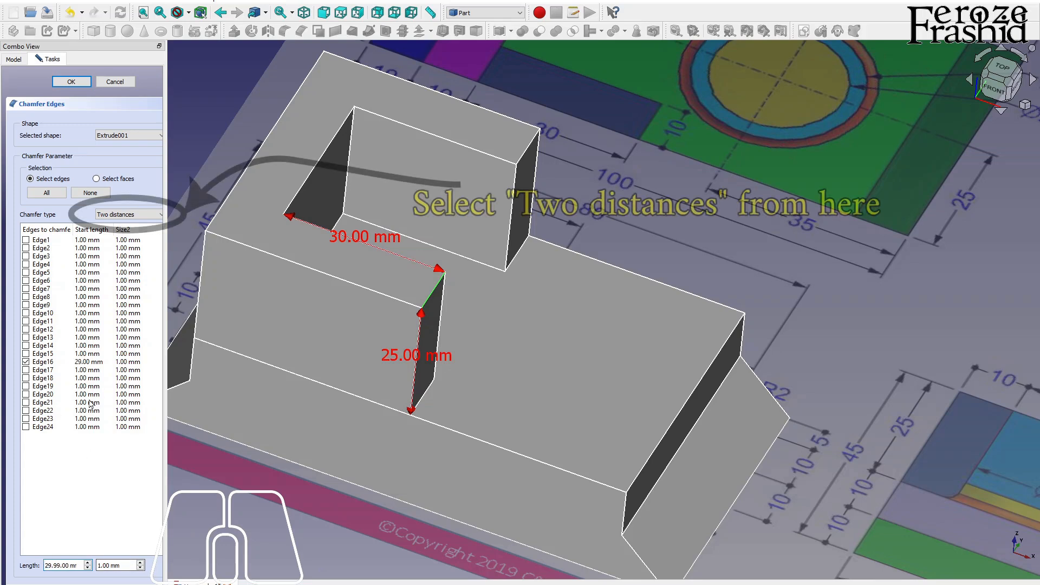
{"action": "left_click", "coordinate": [99, 565]}
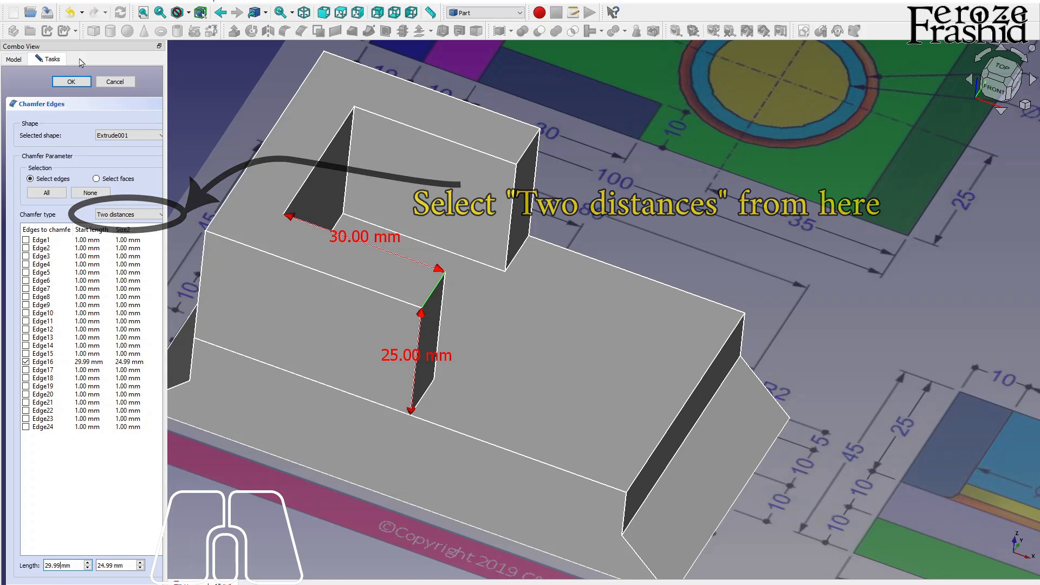
{"action": "left_click", "coordinate": [71, 81]}
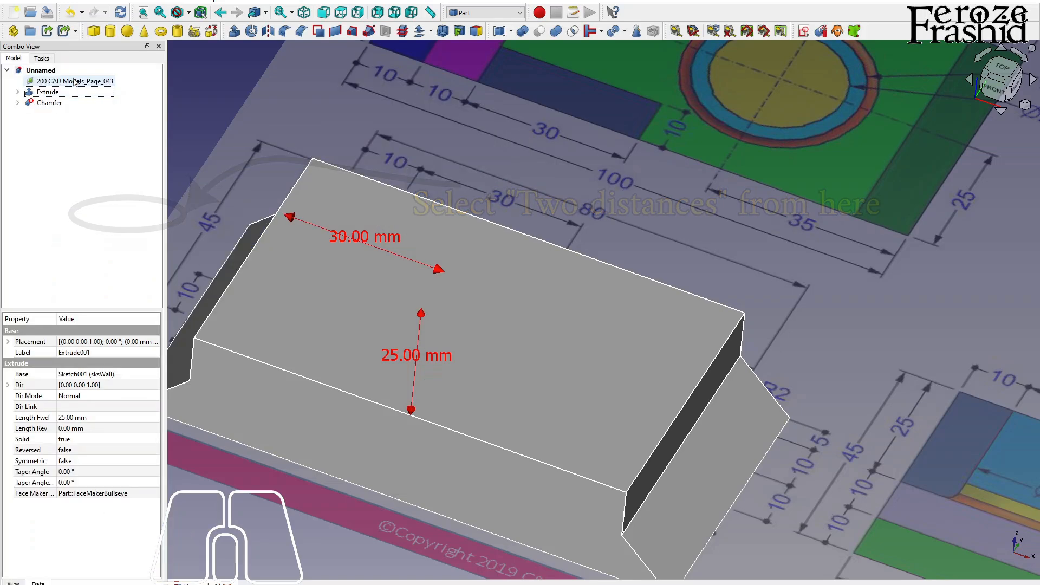
Reopen the wall's chamfer, revise both of its edge lengths and apply the chamfer again
{"action": "double_click", "coordinate": [57, 104]}
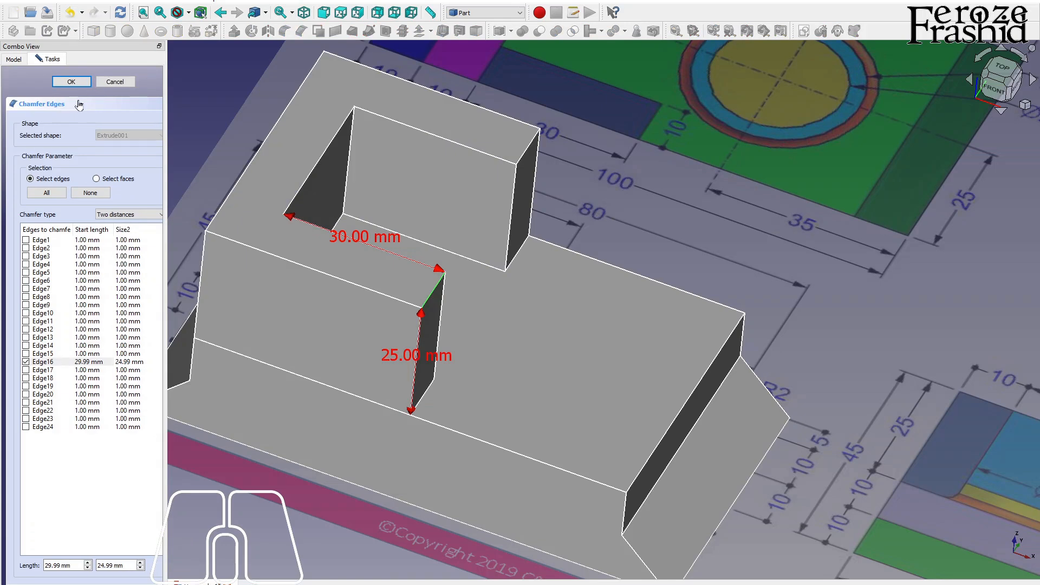
{"action": "left_click", "coordinate": [51, 565]}
{"action": "left_click", "coordinate": [100, 565]}
{"action": "left_click", "coordinate": [72, 82]}
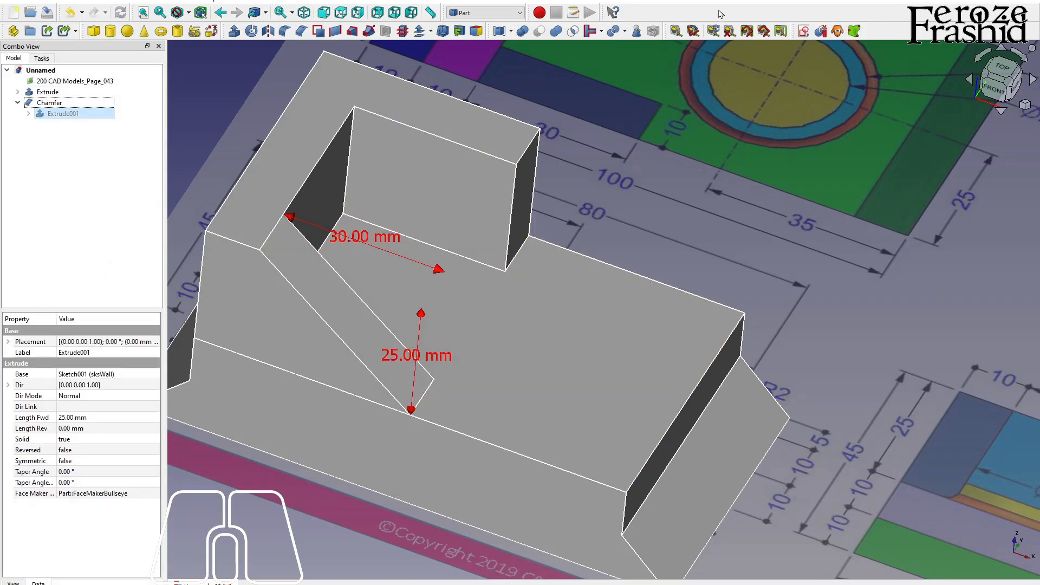
Clear all measurement dimensions from the model and close the measurement tool
{"action": "left_click", "coordinate": [678, 32]}
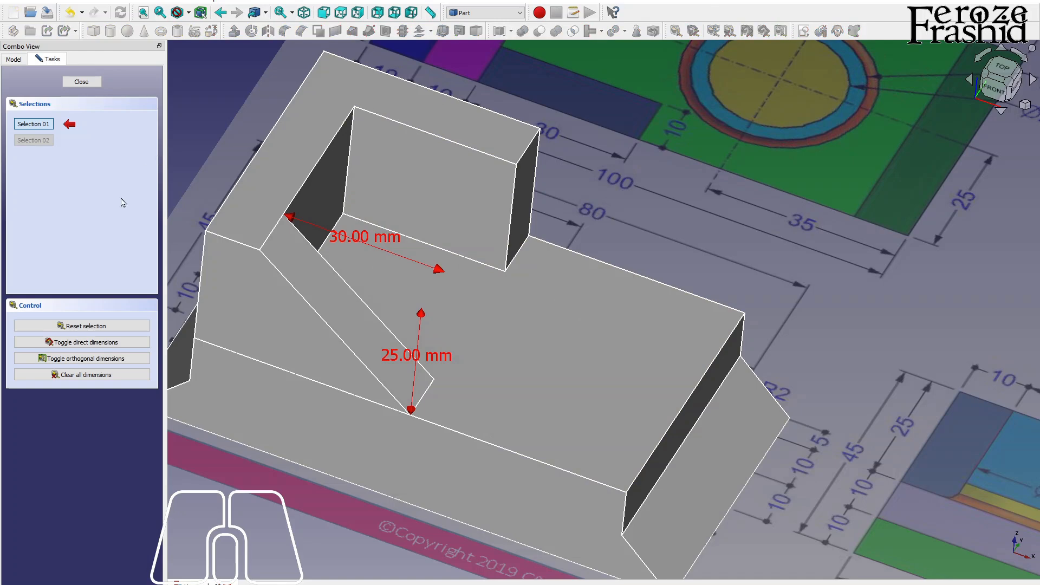
{"action": "left_click", "coordinate": [77, 375]}
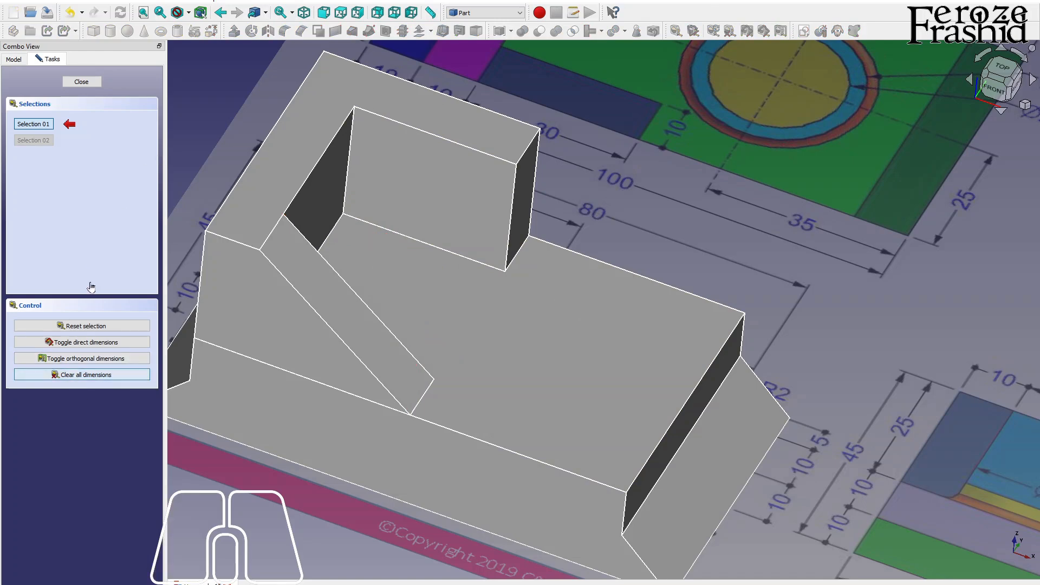
{"action": "left_click", "coordinate": [81, 82]}
{"action": "scroll", "coordinate": [399, 288], "scroll_direction": "down", "scroll_amount": 3}
{"action": "scroll", "coordinate": [396, 288], "scroll_direction": "up", "scroll_amount": 2}
{"action": "middle_click_drag", "start_coordinate": [301, 279], "coordinate": [430, 497]}
{"action": "scroll", "coordinate": [283, 275], "scroll_direction": "down", "scroll_amount": 3}
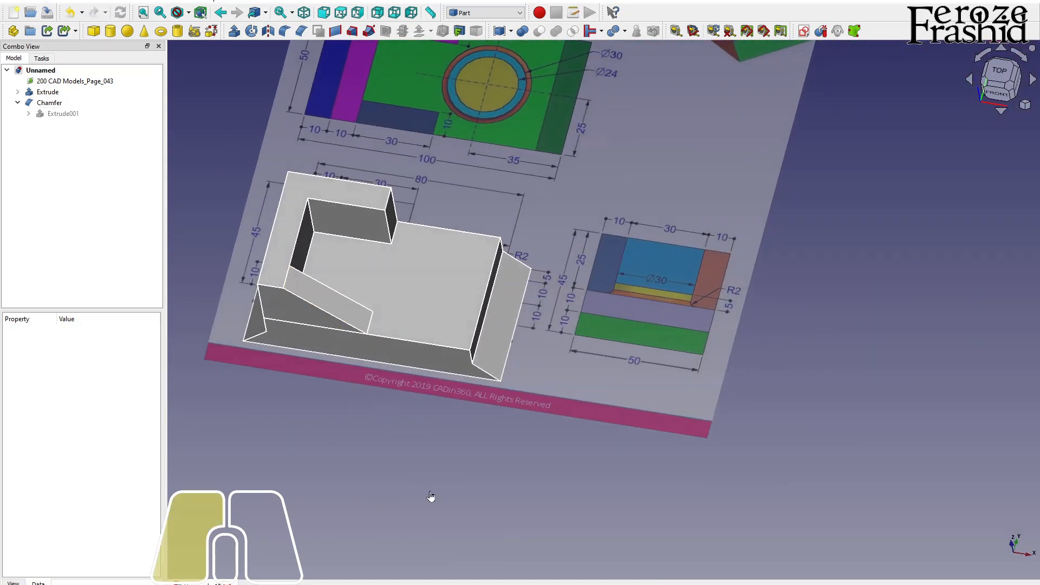
Create a tube with an outer radius of 15 mm, an inner radius of 12 mm and a height of 5 mm
{"action": "left_click", "coordinate": [416, 298]}
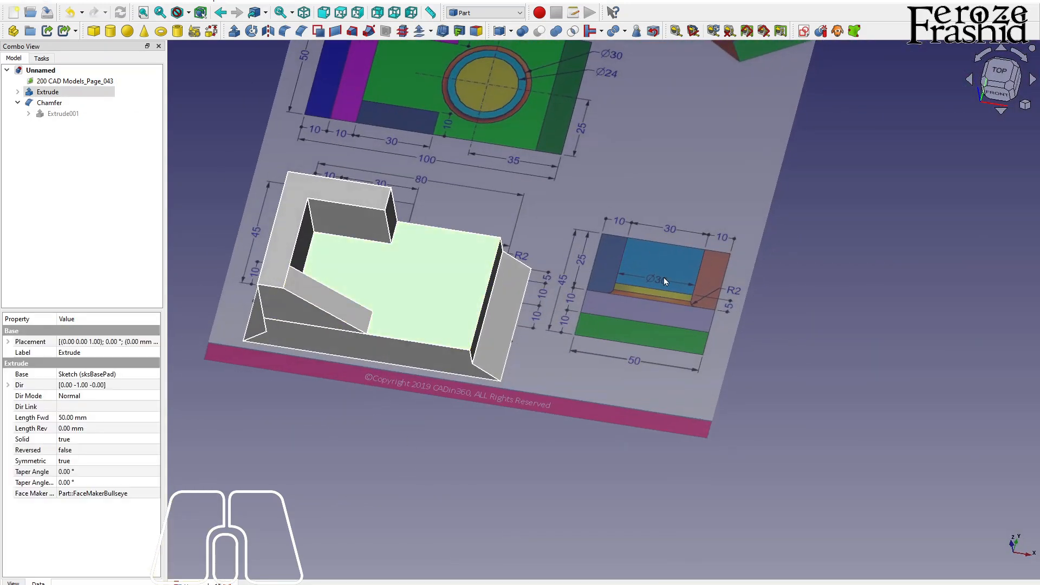
{"action": "scroll", "coordinate": [612, 488], "scroll_direction": "down", "scroll_amount": 2}
{"action": "scroll", "coordinate": [534, 201], "scroll_direction": "up", "scroll_amount": 3}
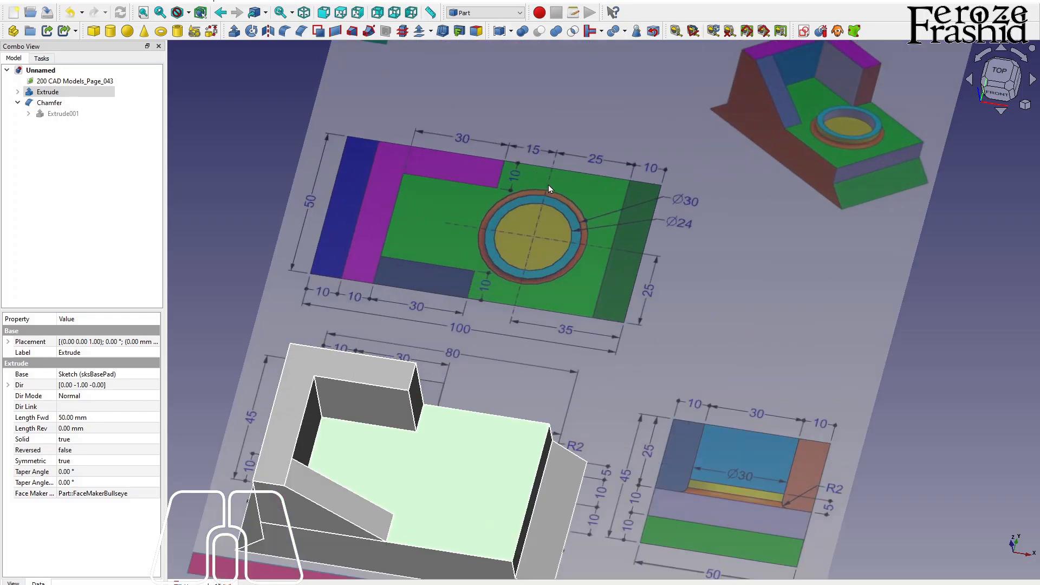
{"action": "scroll", "coordinate": [522, 355], "scroll_direction": "down", "scroll_amount": 3}
{"action": "left_click", "coordinate": [187, 189]}
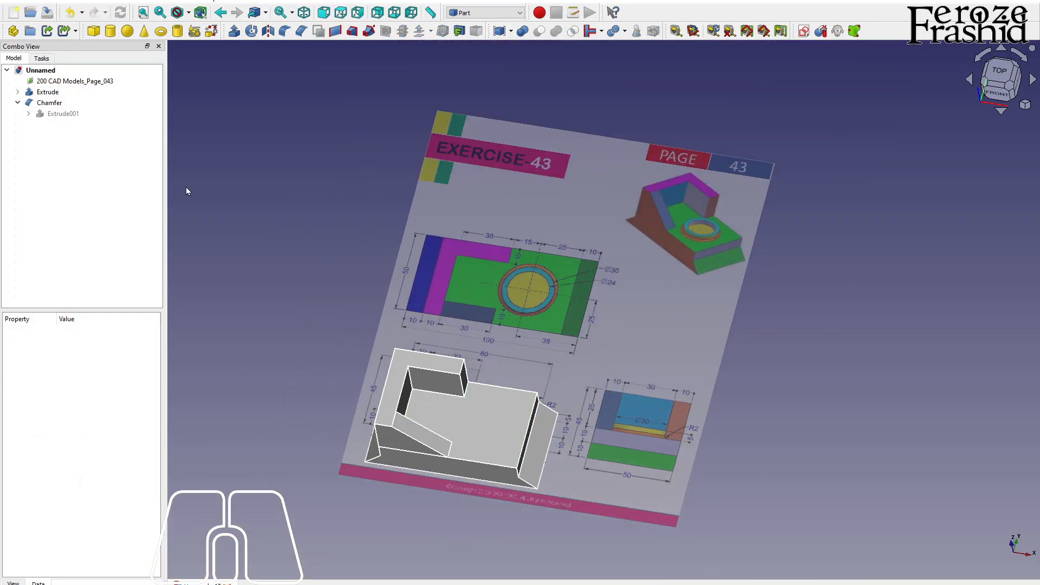
{"action": "left_click", "coordinate": [176, 33]}
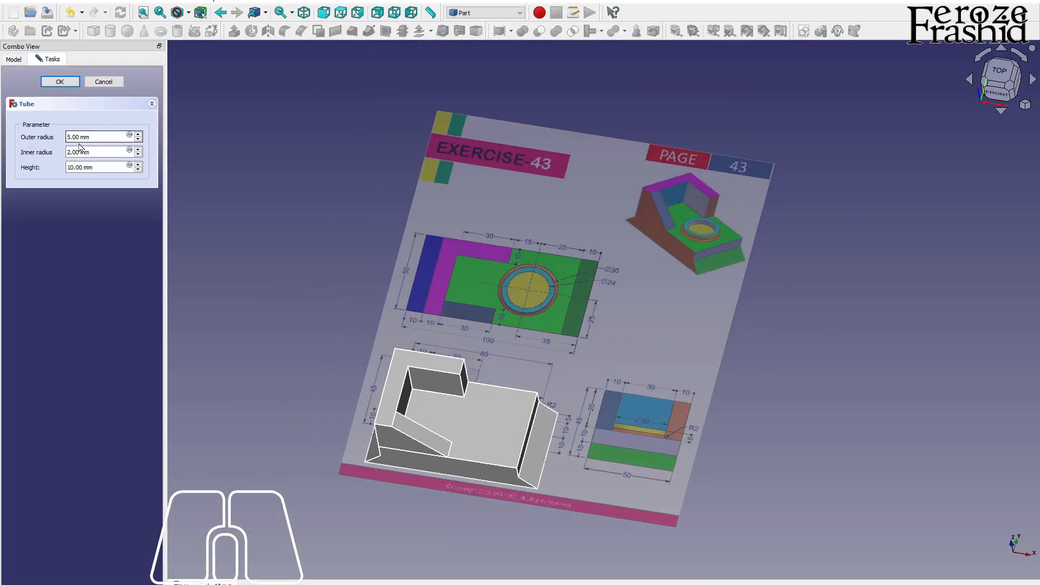
{"action": "type", "text": "1"}
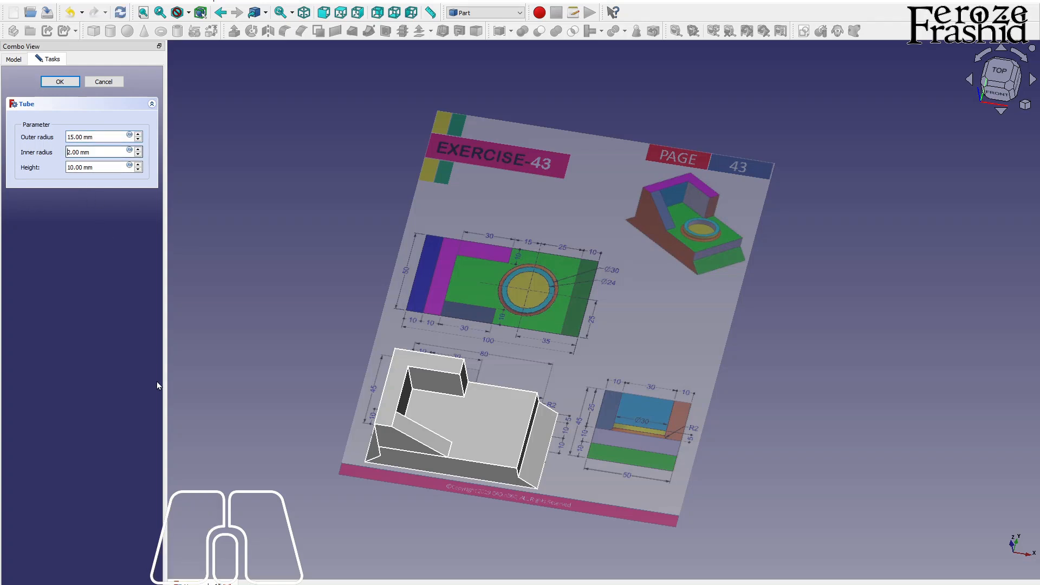
{"action": "left_click_drag", "start_coordinate": [72, 168], "coordinate": [57, 170]}
{"action": "scroll", "coordinate": [573, 456], "scroll_direction": "up", "scroll_amount": 4}
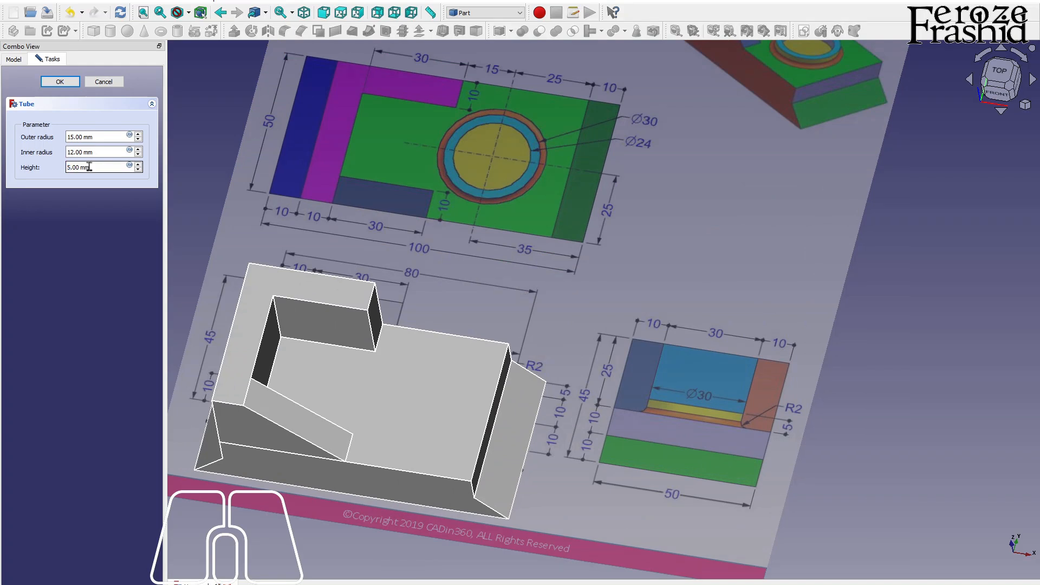
{"action": "left_click", "coordinate": [60, 82]}
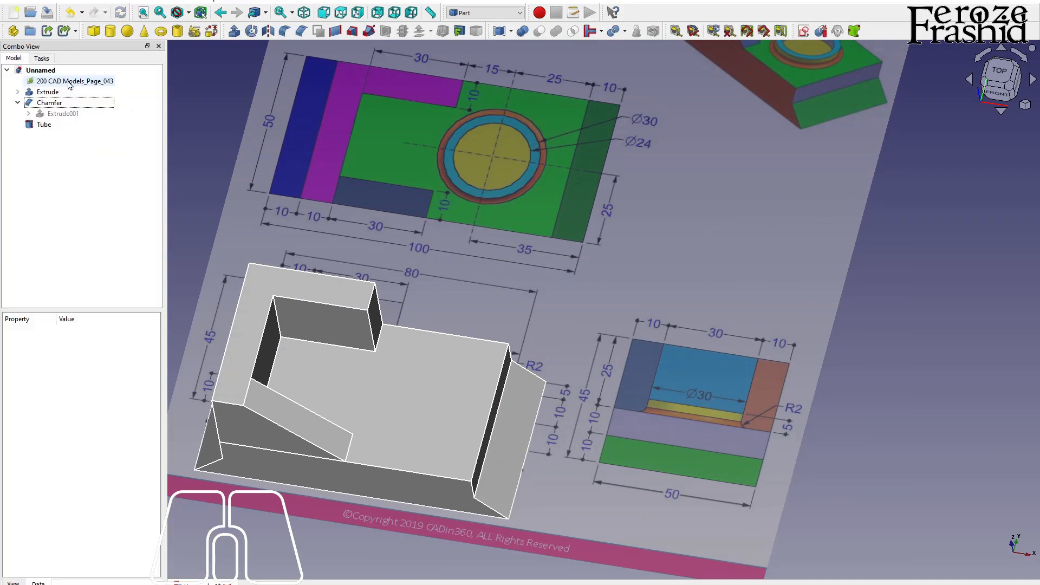
Set the tube's Z position to 20 mm so it sits on the base block's top face
{"action": "left_click", "coordinate": [69, 124]}
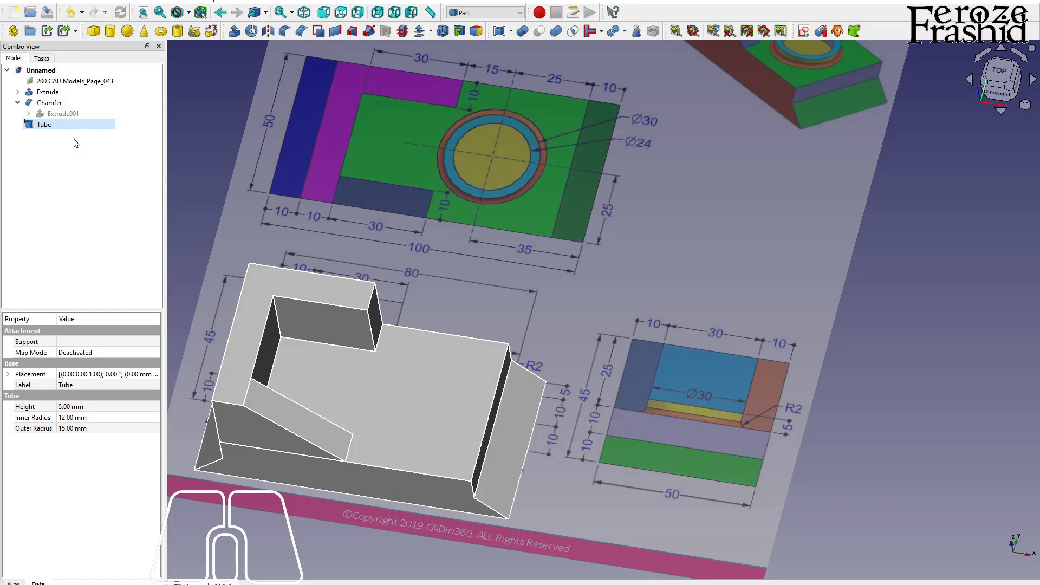
{"action": "middle_click_drag", "start_coordinate": [325, 325], "coordinate": [542, 377]}
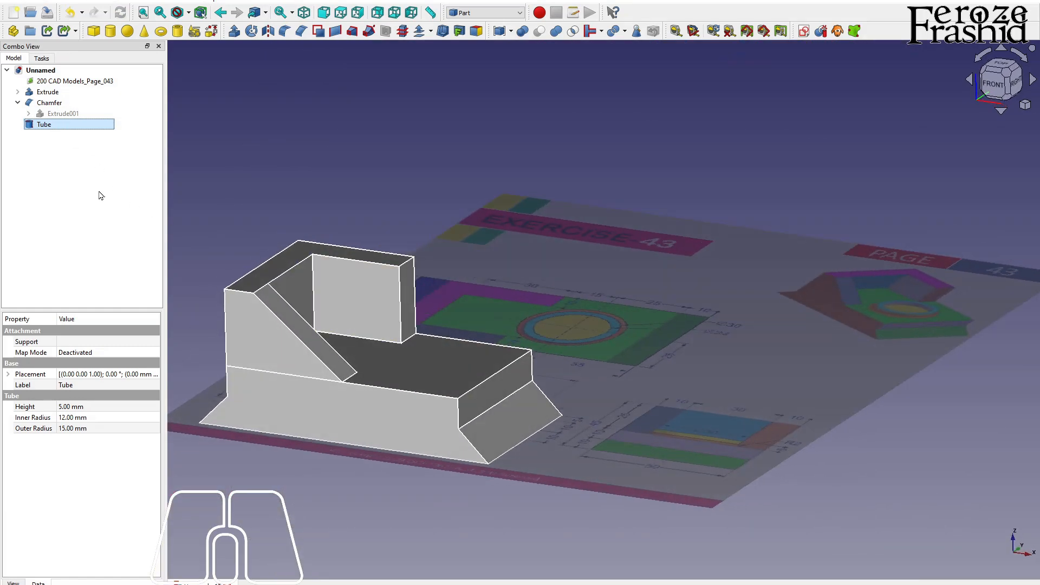
{"action": "left_click", "coordinate": [8, 373]}
{"action": "left_click", "coordinate": [19, 407]}
{"action": "left_click", "coordinate": [69, 438]}
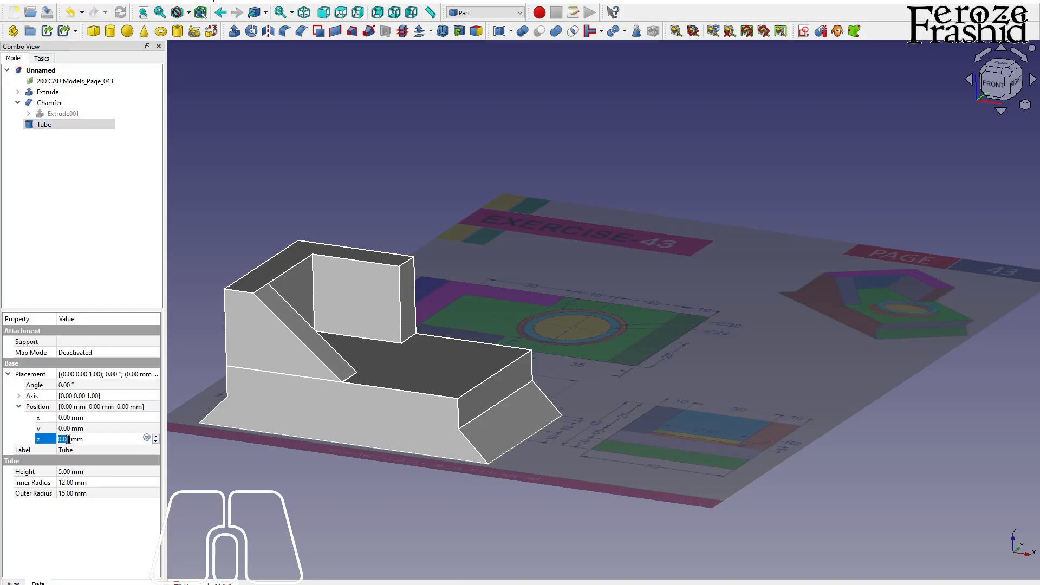
{"action": "type", "text": "20"}
{"action": "key", "text": "Return"}
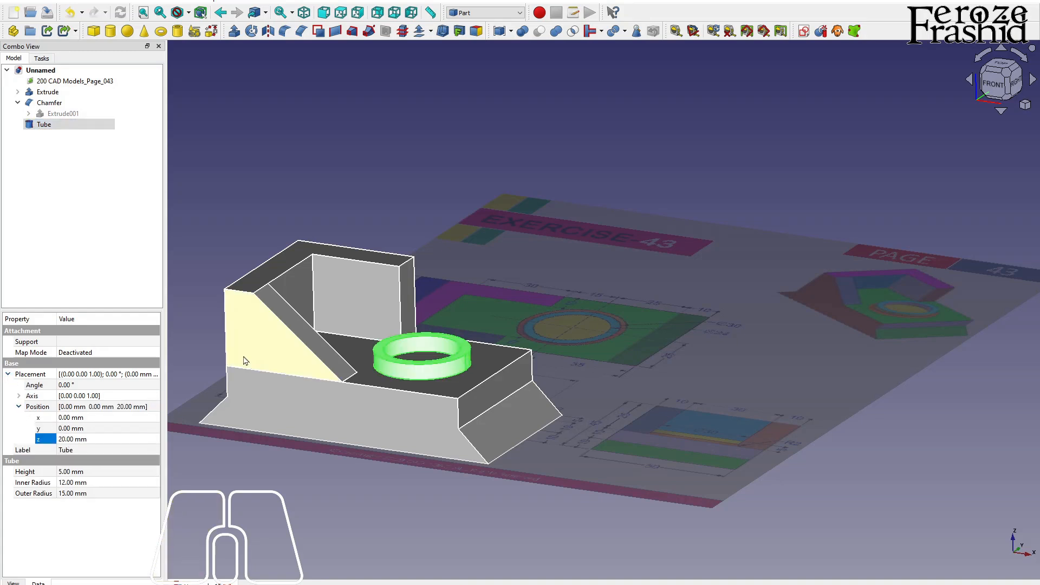
Fuse the base extrusion, the chamfered wall and the tube into one solid
{"action": "left_click", "coordinate": [405, 542]}
{"action": "left_click", "coordinate": [47, 93]}
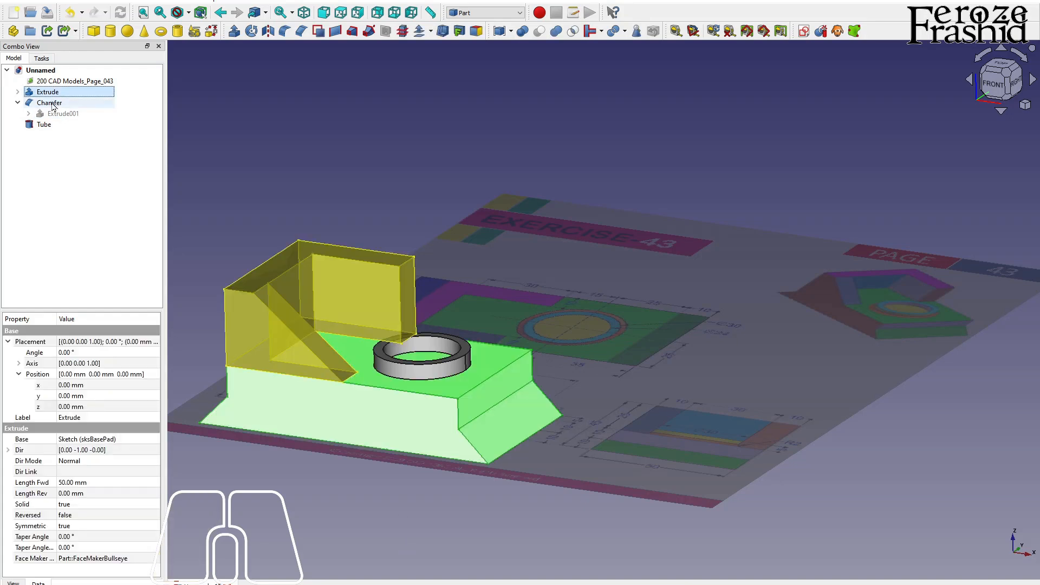
{"action": "left_click", "coordinate": [49, 104], "text": "ctrl"}
{"action": "left_click", "coordinate": [45, 125], "text": "ctrl"}
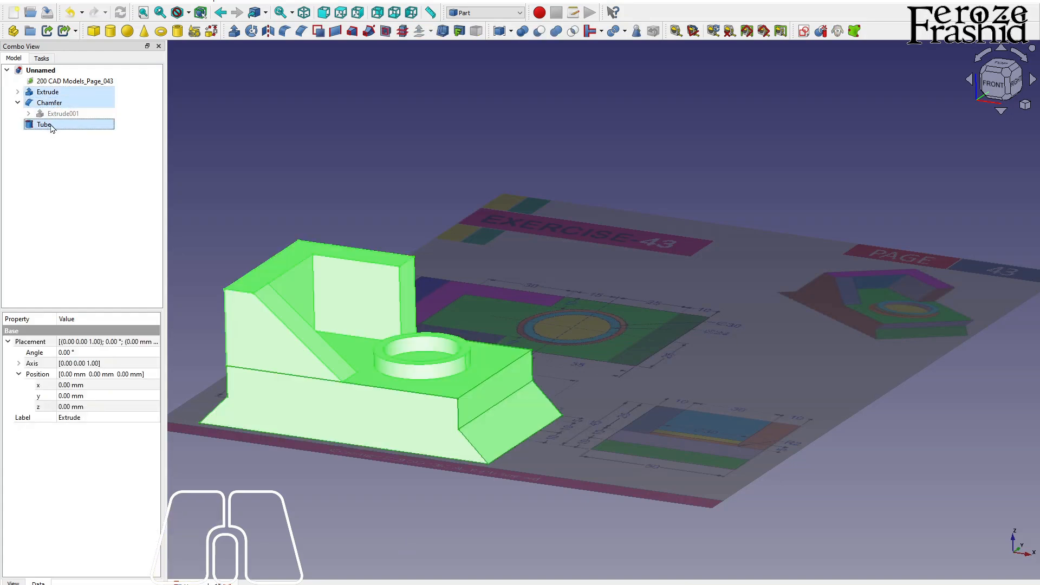
{"action": "left_click", "coordinate": [569, 32]}
Try to select the circular edge where the ring's outer side meets the base's top face
{"action": "scroll", "coordinate": [434, 379], "scroll_direction": "up", "scroll_amount": 3}
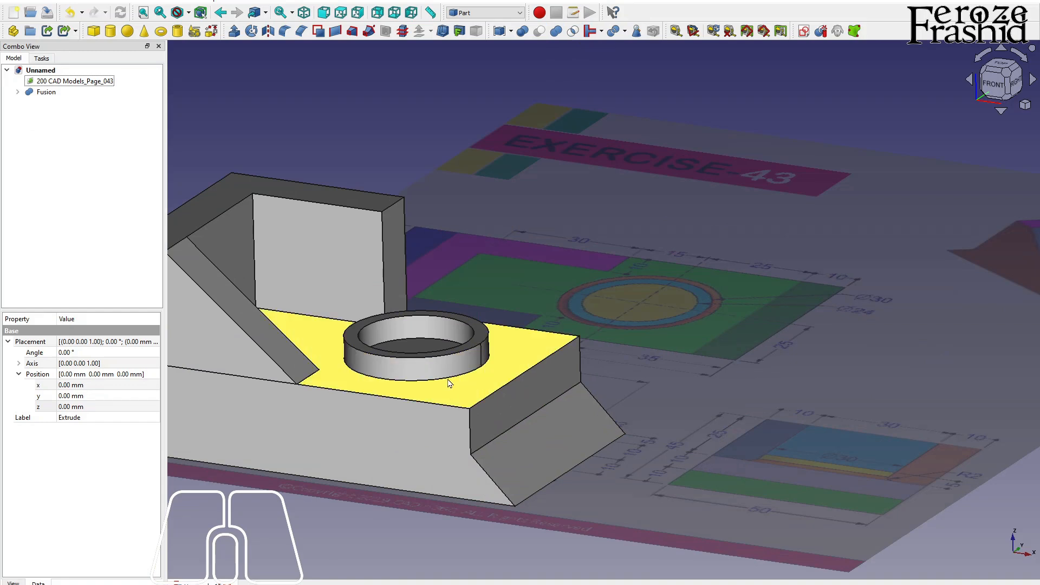
{"action": "scroll", "coordinate": [449, 384], "scroll_direction": "up", "scroll_amount": 3}
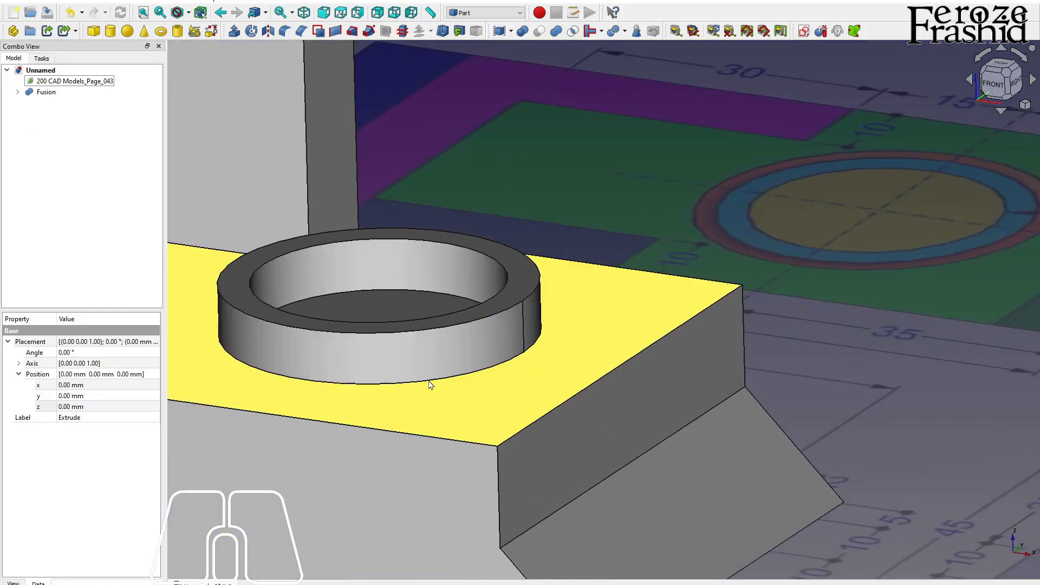
{"action": "scroll", "coordinate": [428, 381], "scroll_direction": "up", "scroll_amount": 3}
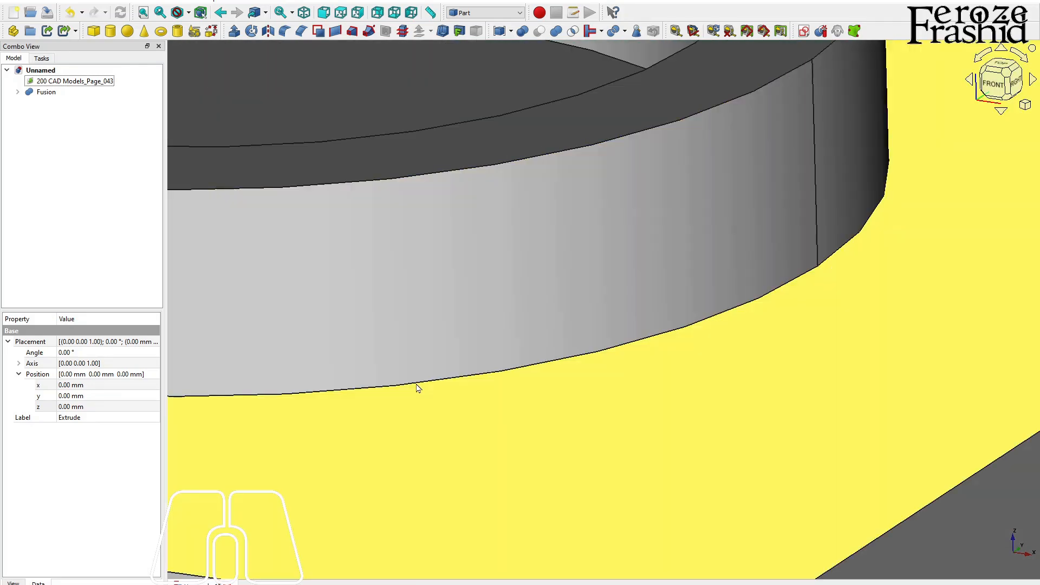
{"action": "left_click", "coordinate": [416, 385]}
{"action": "left_click", "coordinate": [412, 385]}
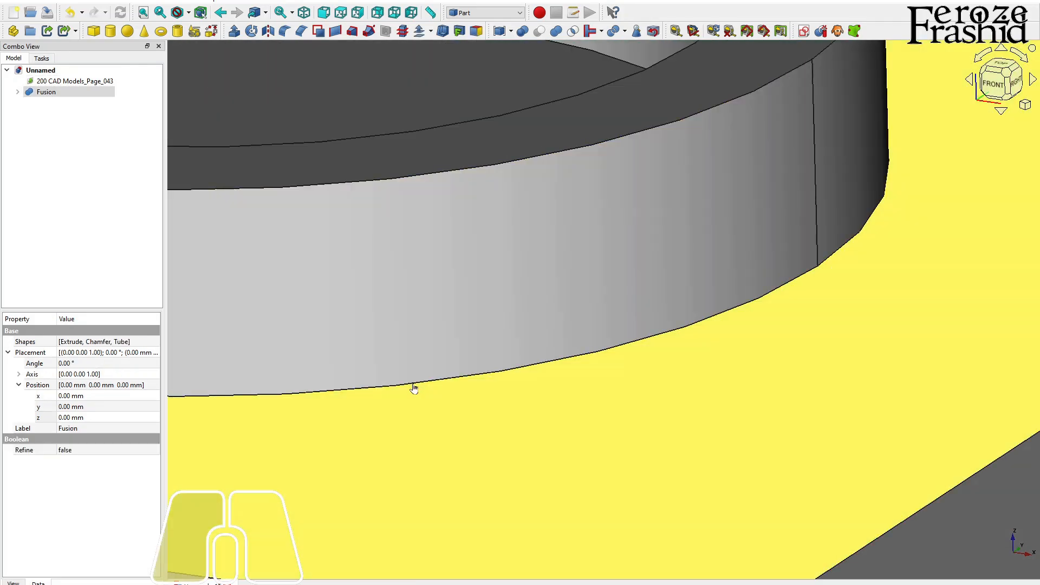
{"action": "left_click", "coordinate": [410, 385]}
{"action": "scroll", "coordinate": [410, 387], "scroll_direction": "down", "scroll_amount": 5}
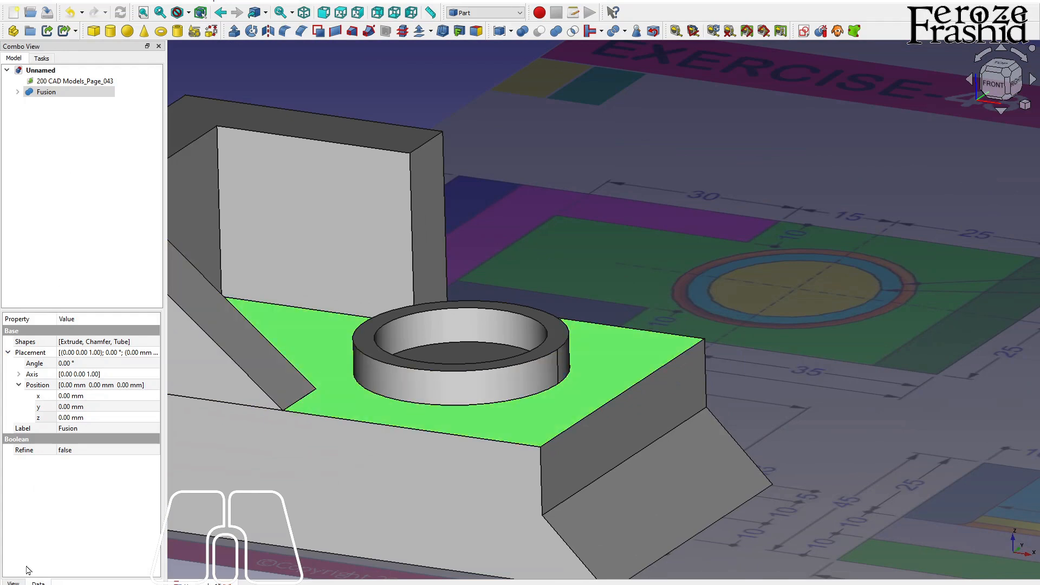
Display the fused solid as Wireframe and select the outer circular edge at the base of the ring
{"action": "left_click", "coordinate": [16, 582]}
{"action": "left_click", "coordinate": [79, 352]}
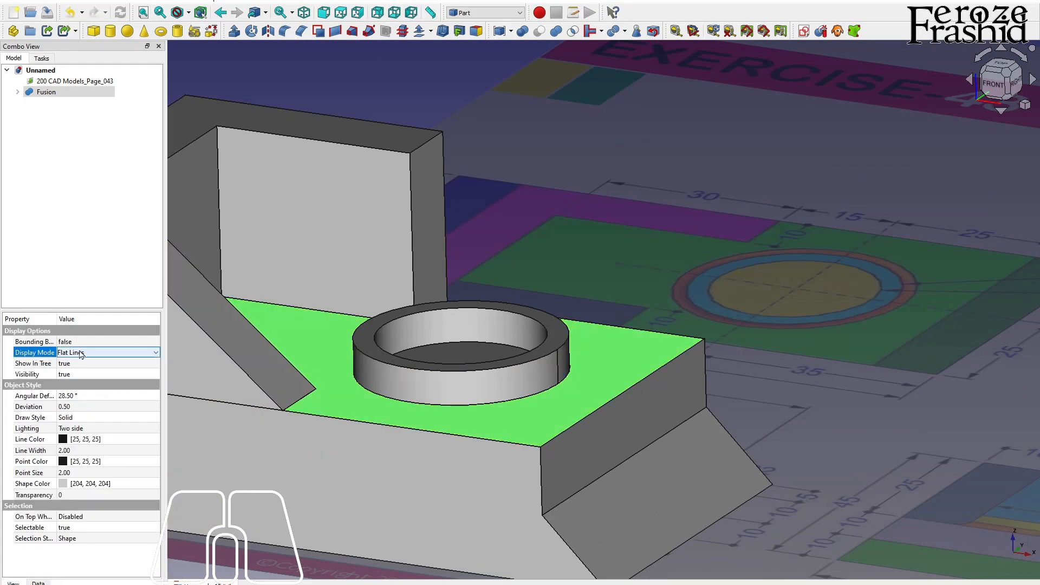
{"action": "left_click", "coordinate": [82, 352]}
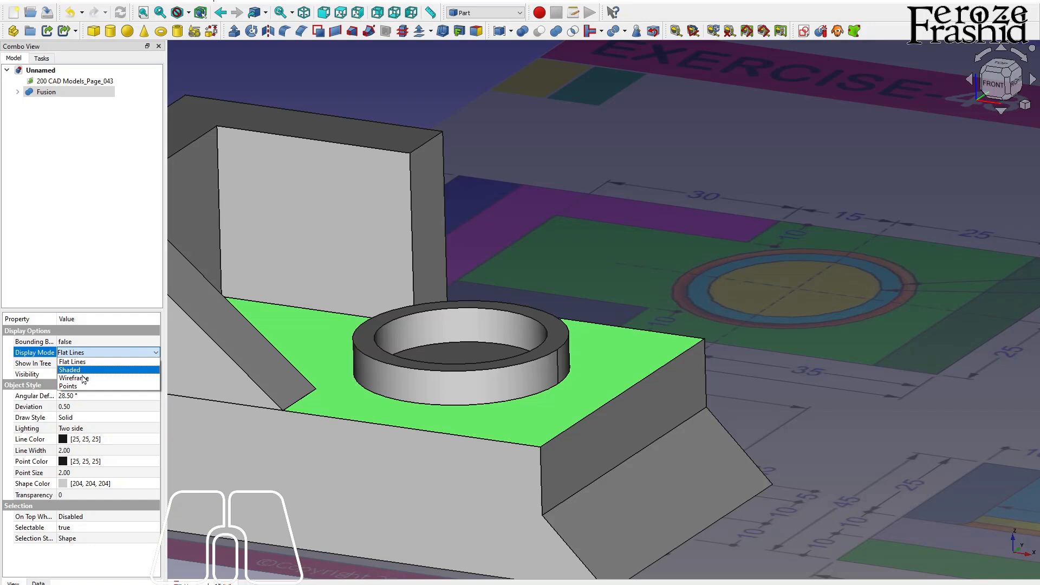
{"action": "left_click", "coordinate": [83, 378]}
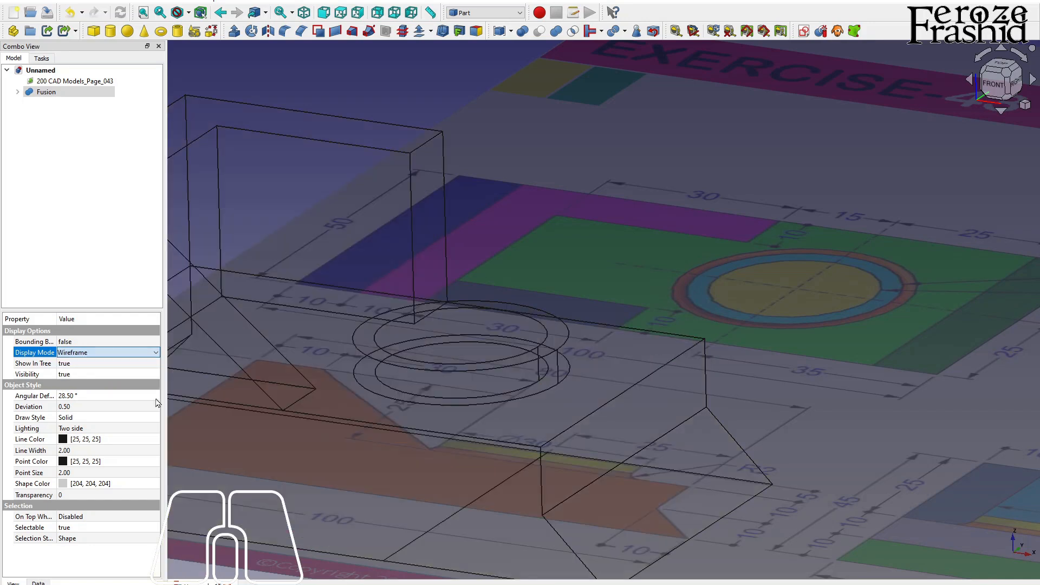
{"action": "left_click", "coordinate": [431, 406]}
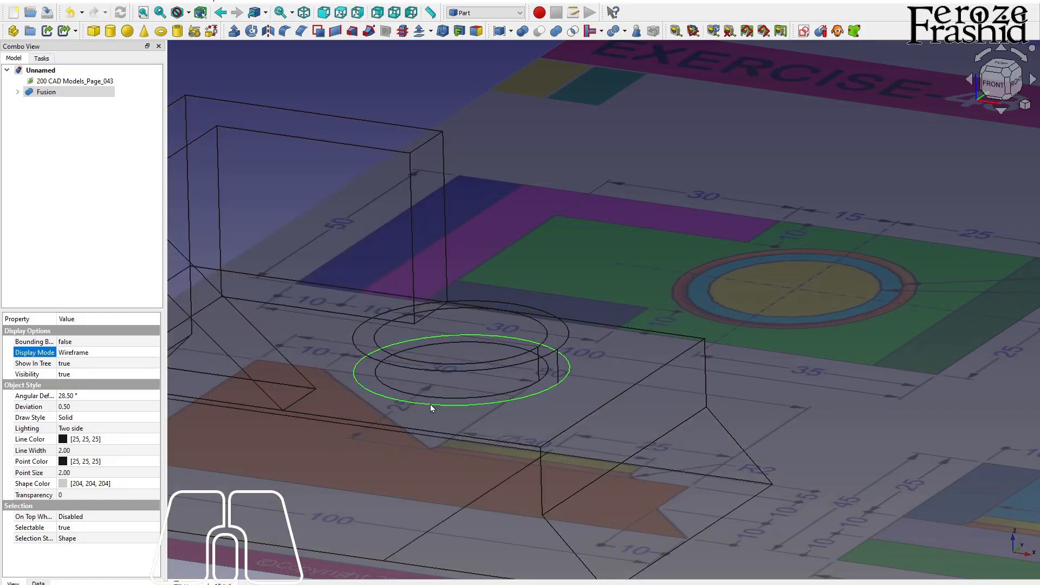
Restore the Flat Lines display mode and fillet the selected edge around the ring's base with a 2 mm radius
{"action": "left_click", "coordinate": [78, 355]}
{"action": "left_click", "coordinate": [82, 357]}
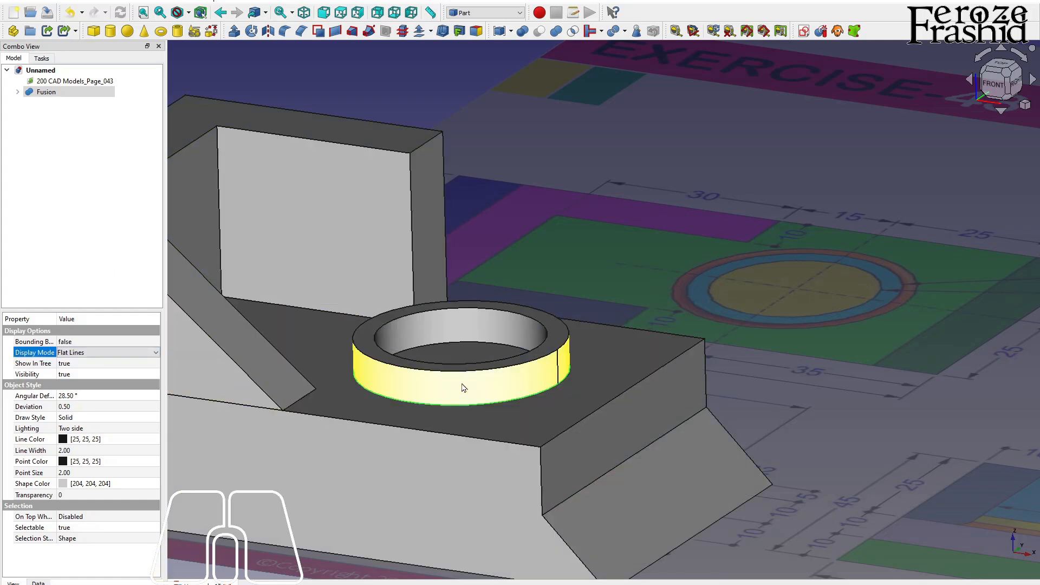
{"action": "left_click", "coordinate": [284, 31]}
{"action": "scroll", "coordinate": [512, 172], "scroll_direction": "down", "scroll_amount": 3}
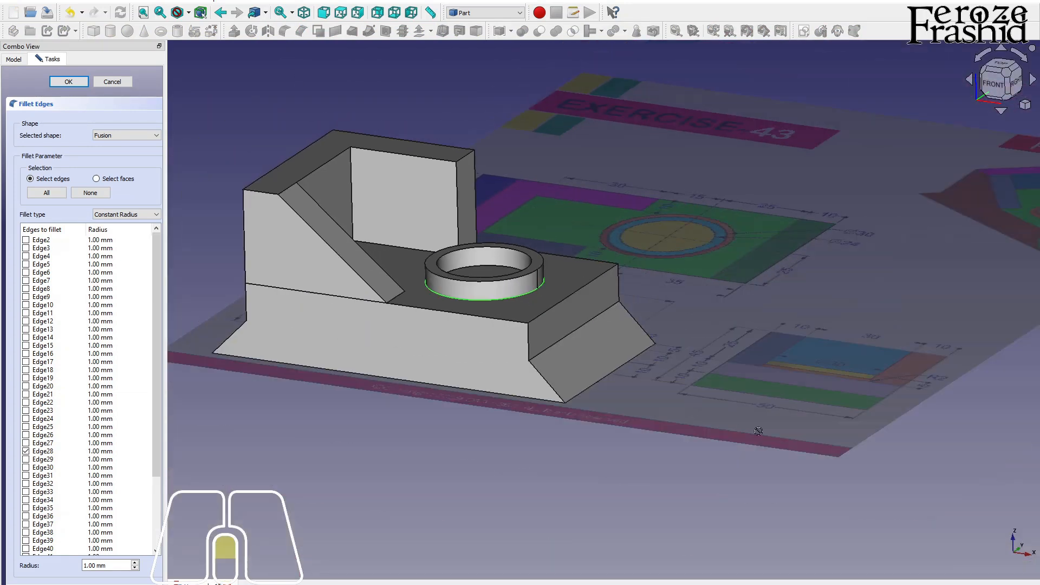
{"action": "scroll", "coordinate": [748, 429], "scroll_direction": "up", "scroll_amount": 4}
{"action": "scroll", "coordinate": [533, 385], "scroll_direction": "down", "scroll_amount": 2}
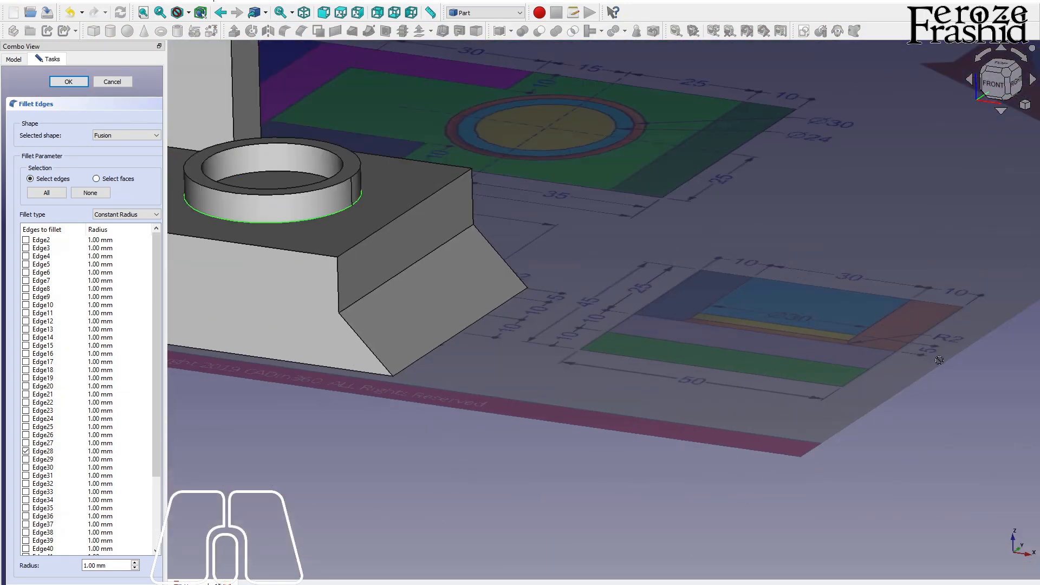
{"action": "scroll", "coordinate": [936, 361], "scroll_direction": "up", "scroll_amount": 3}
{"action": "scroll", "coordinate": [936, 361], "scroll_direction": "down", "scroll_amount": 3}
{"action": "left_click", "coordinate": [84, 566]}
{"action": "left_click", "coordinate": [68, 83]}
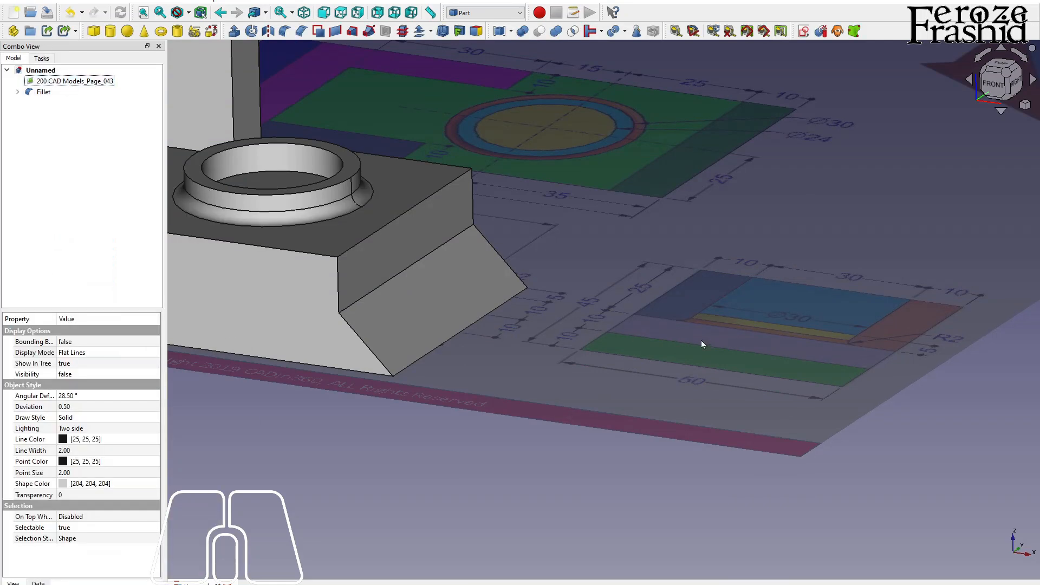
Review the display and placement properties of the filleted solid
{"action": "scroll", "coordinate": [779, 360], "scroll_direction": "down", "scroll_amount": 3}
{"action": "mouse_move", "coordinate": [480, 256]}
{"action": "middle_mouse_down"}
{"action": "mouse_move", "coordinate": [476, 319]}
{"action": "mouse_move", "coordinate": [459, 355]}
{"action": "mouse_move", "coordinate": [445, 357]}
{"action": "middle_mouse_up"}
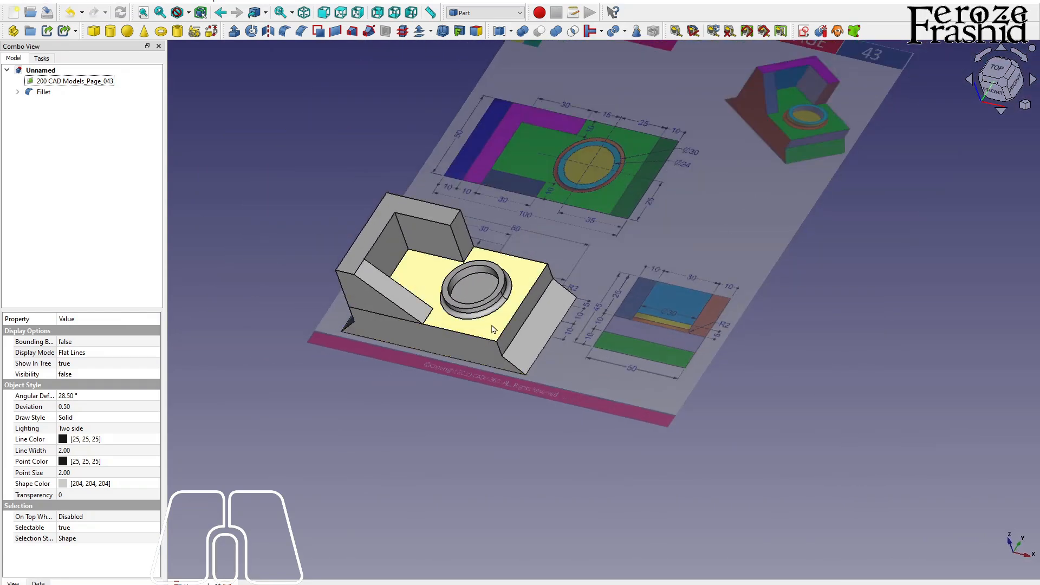
{"action": "left_click", "coordinate": [61, 93]}
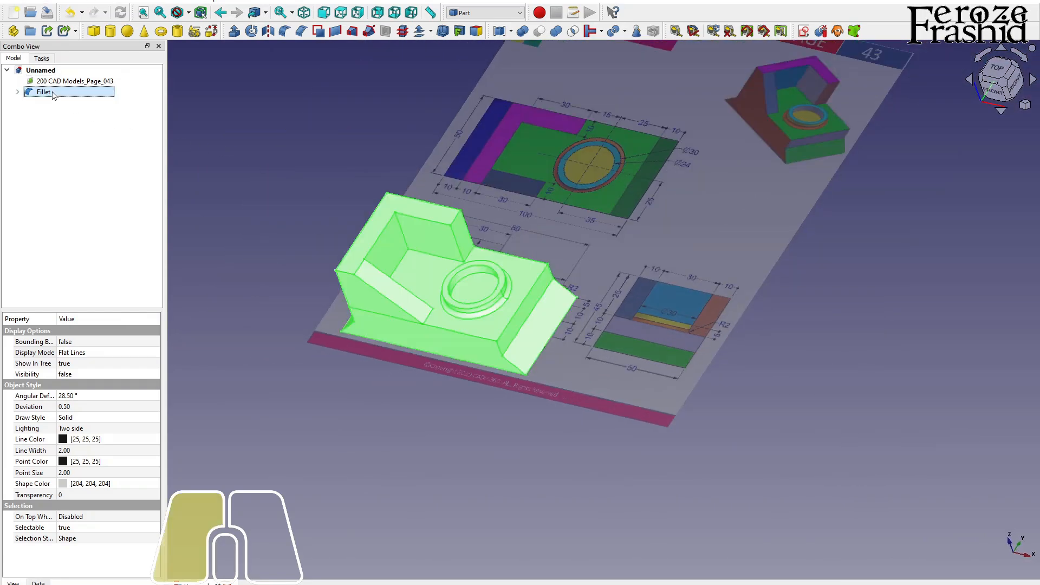
{"action": "left_click", "coordinate": [38, 581]}
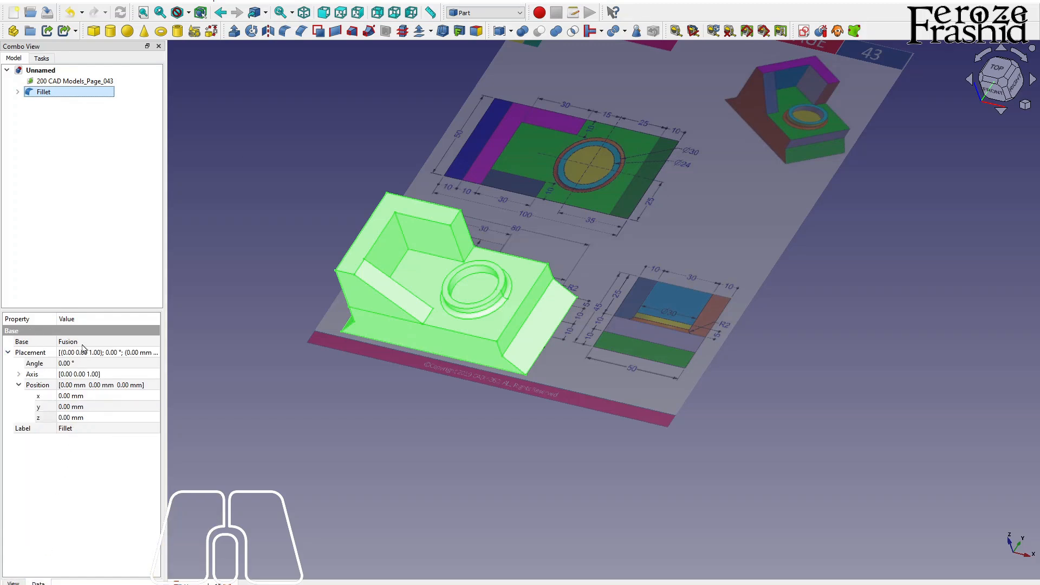
{"action": "left_click", "coordinate": [13, 582]}
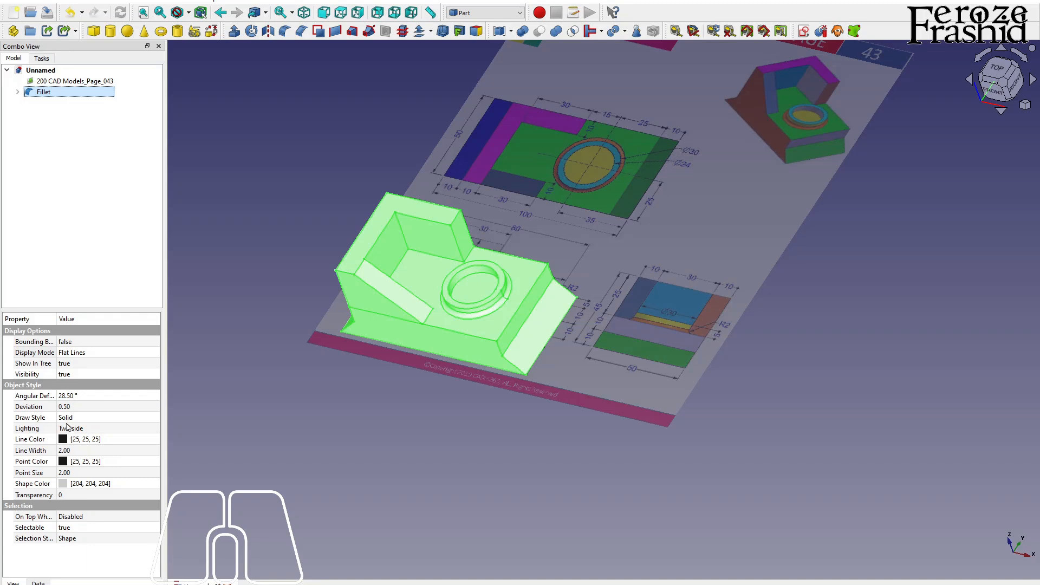
{"action": "left_click", "coordinate": [38, 582]}
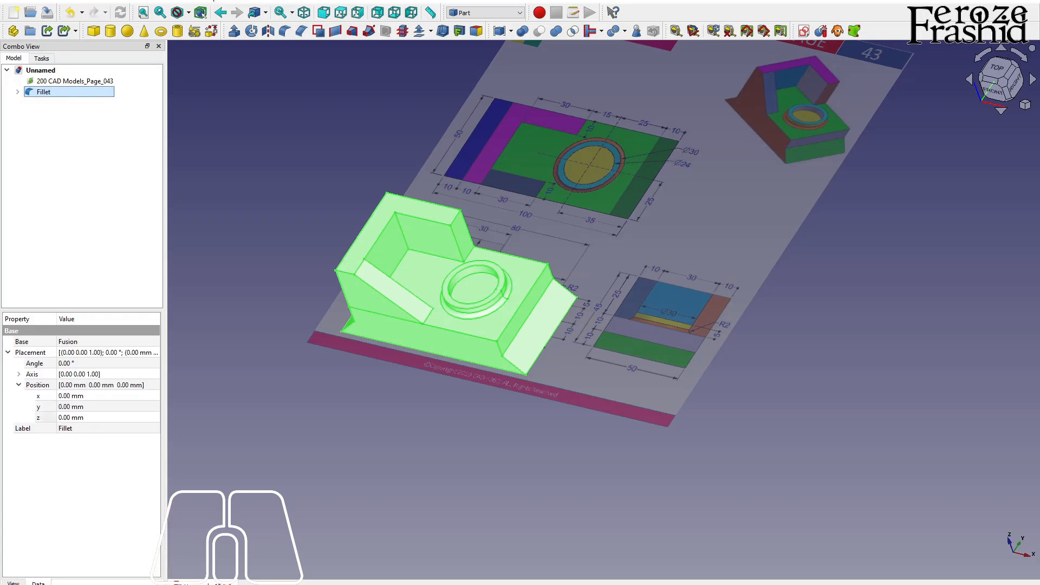
{"action": "left_click", "coordinate": [19, 385]}
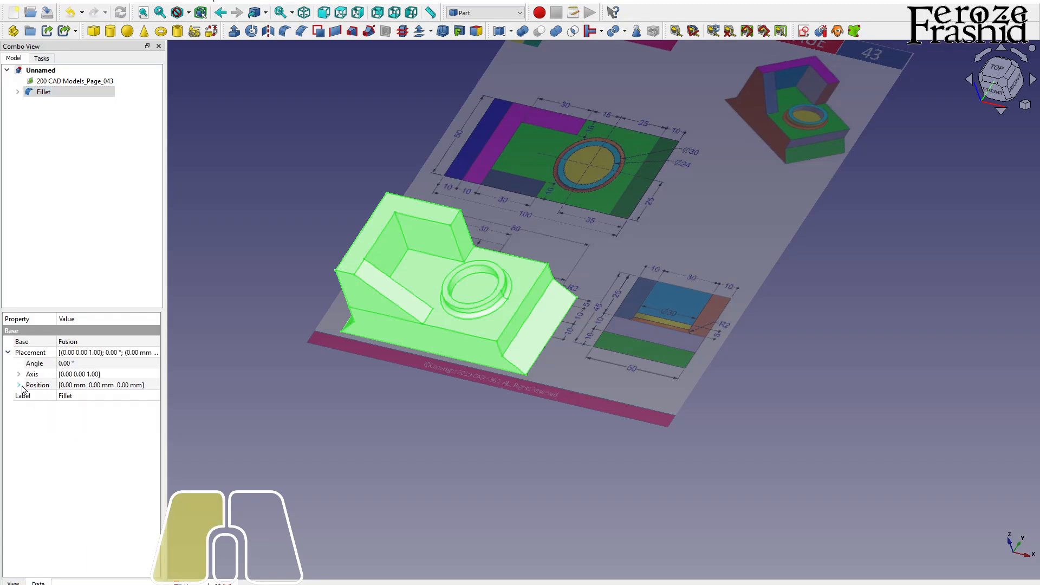
Inspect the finished part from several angles and compare it with the reference drawing
{"action": "left_click", "coordinate": [210, 404]}
{"action": "scroll", "coordinate": [308, 390], "scroll_direction": "down", "scroll_amount": 2}
{"action": "middle_click_drag", "start_coordinate": [308, 390], "coordinate": [344, 384]}
{"action": "scroll", "coordinate": [292, 236], "scroll_direction": "up", "scroll_amount": 3}
{"action": "middle_click_drag", "start_coordinate": [293, 236], "coordinate": [336, 234]}
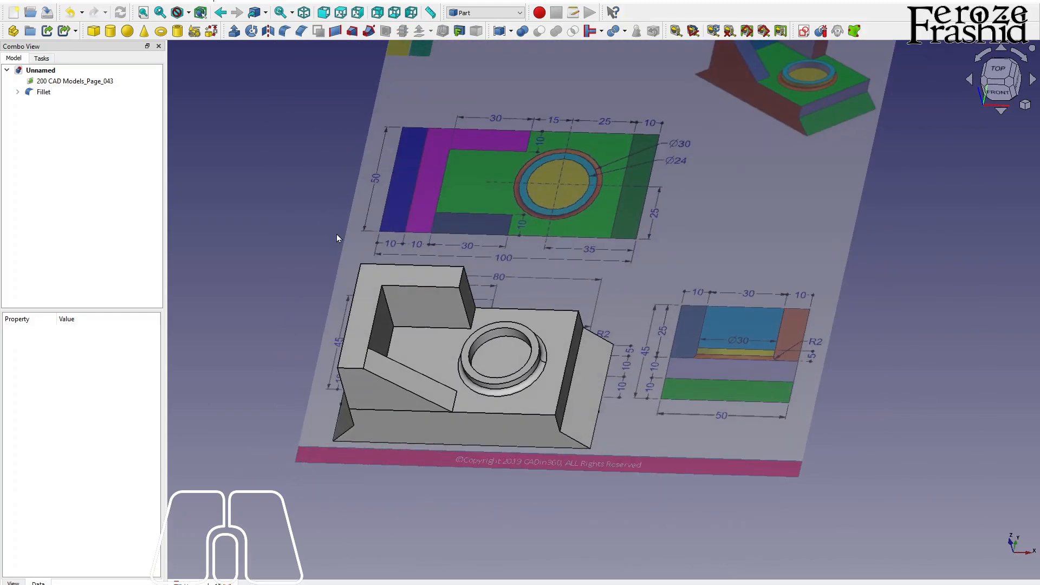
{"action": "scroll", "coordinate": [336, 226], "scroll_direction": "down", "scroll_amount": 1}
{"action": "scroll", "coordinate": [411, 183], "scroll_direction": "up", "scroll_amount": 2}
{"action": "middle_click_drag", "start_coordinate": [411, 183], "coordinate": [868, 314]}
{"action": "scroll", "coordinate": [623, 214], "scroll_direction": "down", "scroll_amount": 2}
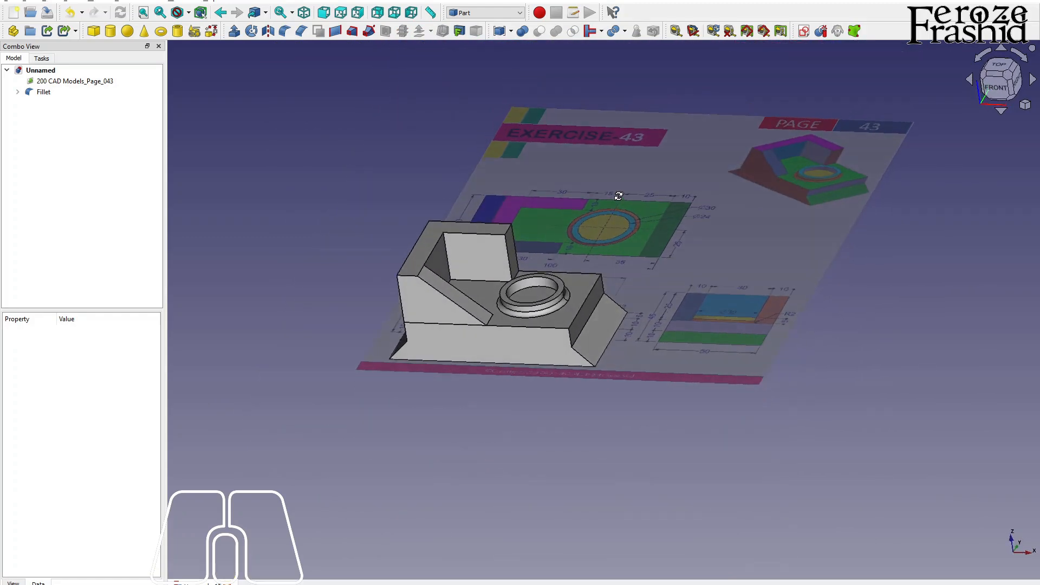
{"action": "middle_click_drag", "start_coordinate": [768, 453], "coordinate": [694, 481]}
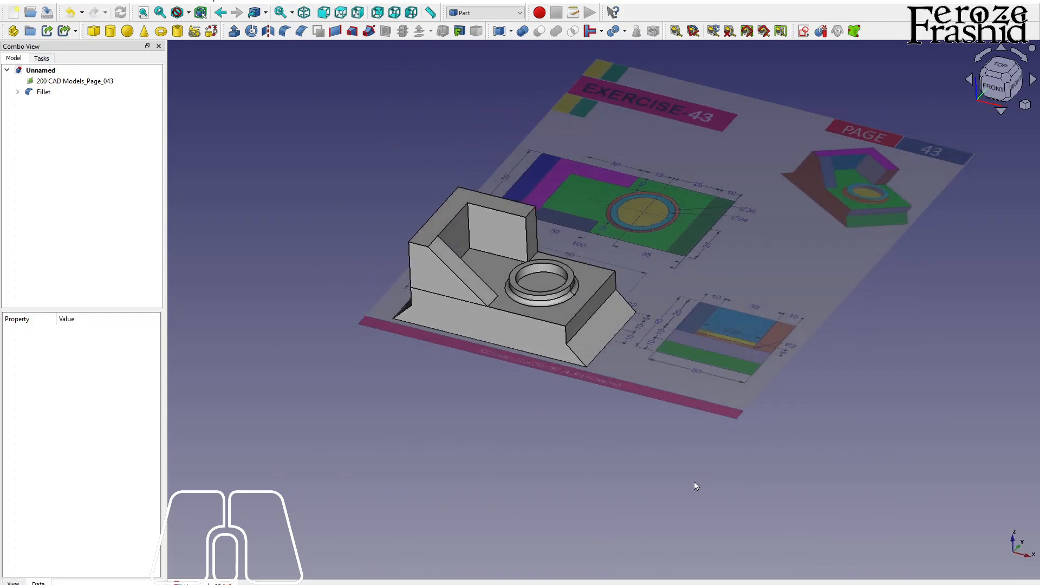
{"action": "scroll", "coordinate": [695, 486], "scroll_direction": "down", "scroll_amount": 2}
{"action": "scroll", "coordinate": [629, 328], "scroll_direction": "up", "scroll_amount": 3}
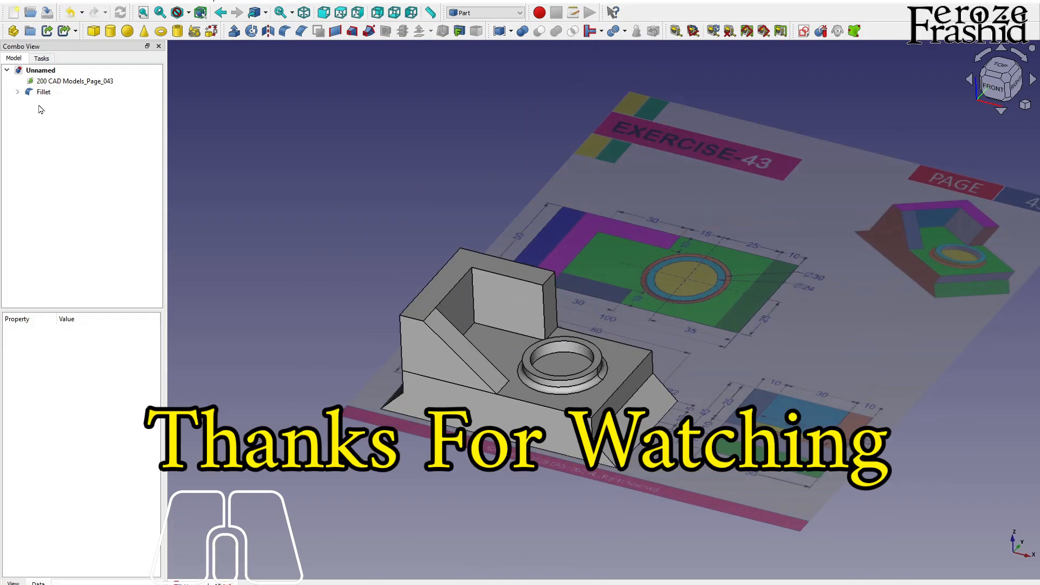